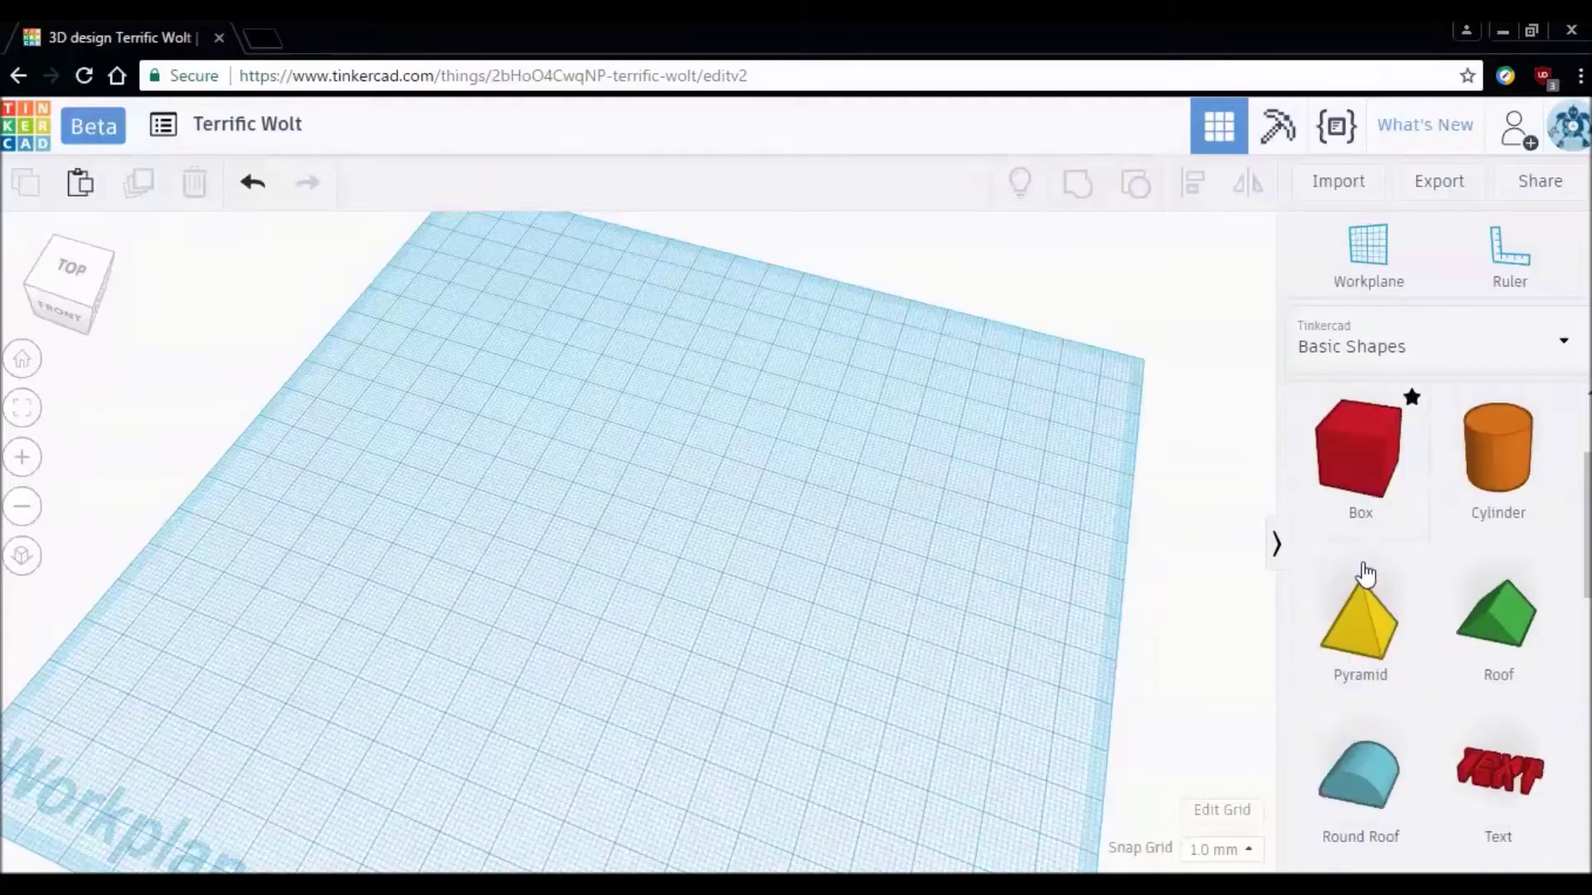
scroll(1380, 796, "down", 3)
Drop a Torus from Basic Shapes onto the workplane.
left_click_drag(1378, 803, 605, 612)
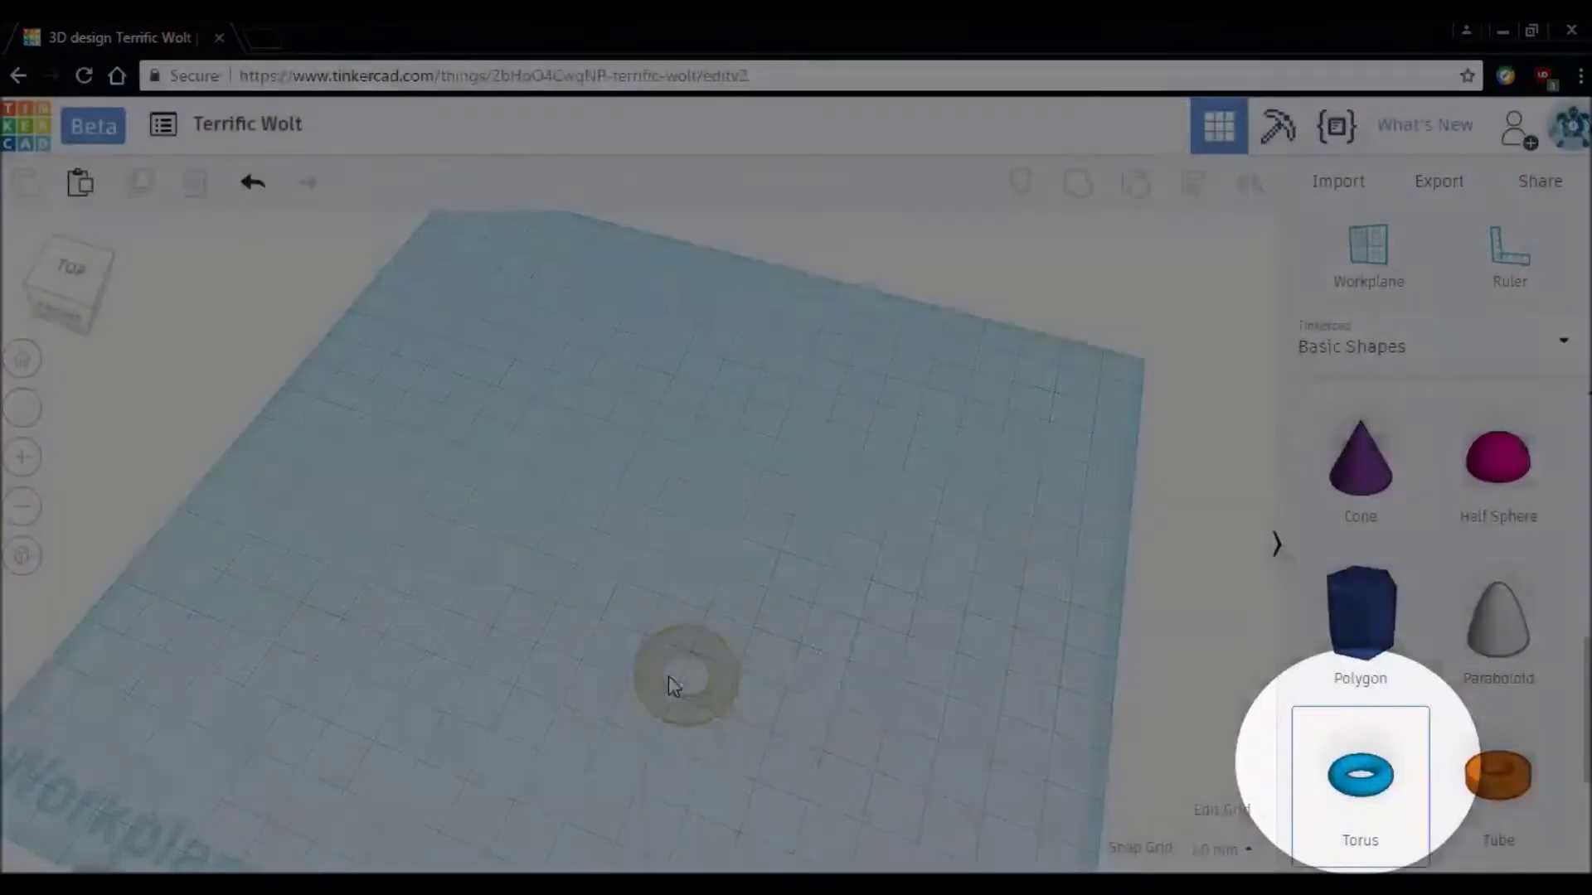
left_click(743, 673)
right_click_drag(738, 699, 877, 605)
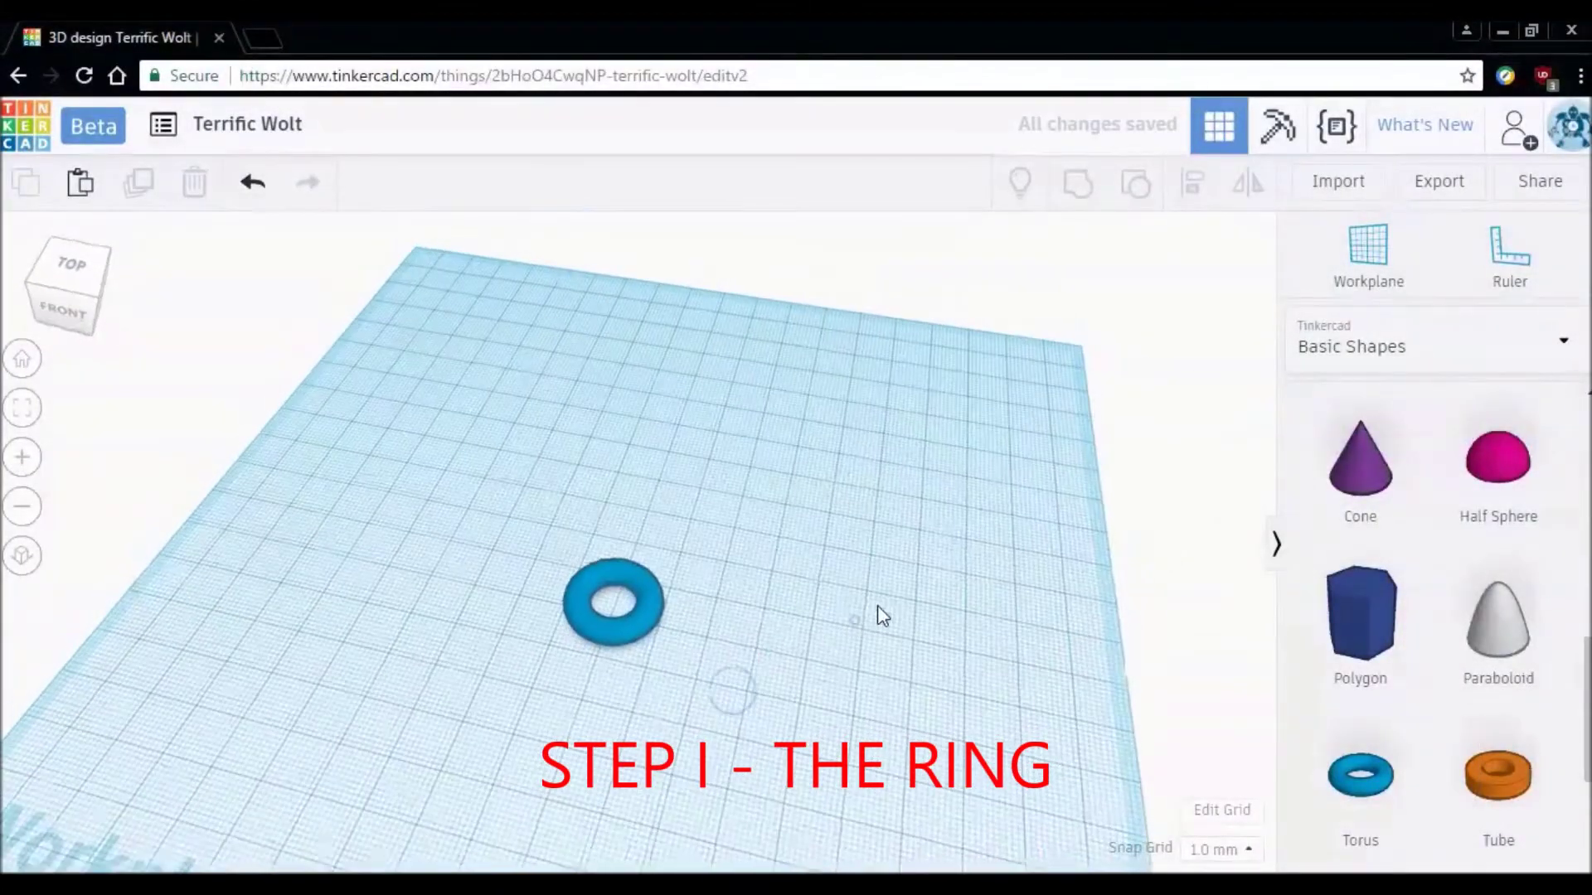
Resize the torus to 30 mm height and 30 mm width so it is round.
left_click(631, 629)
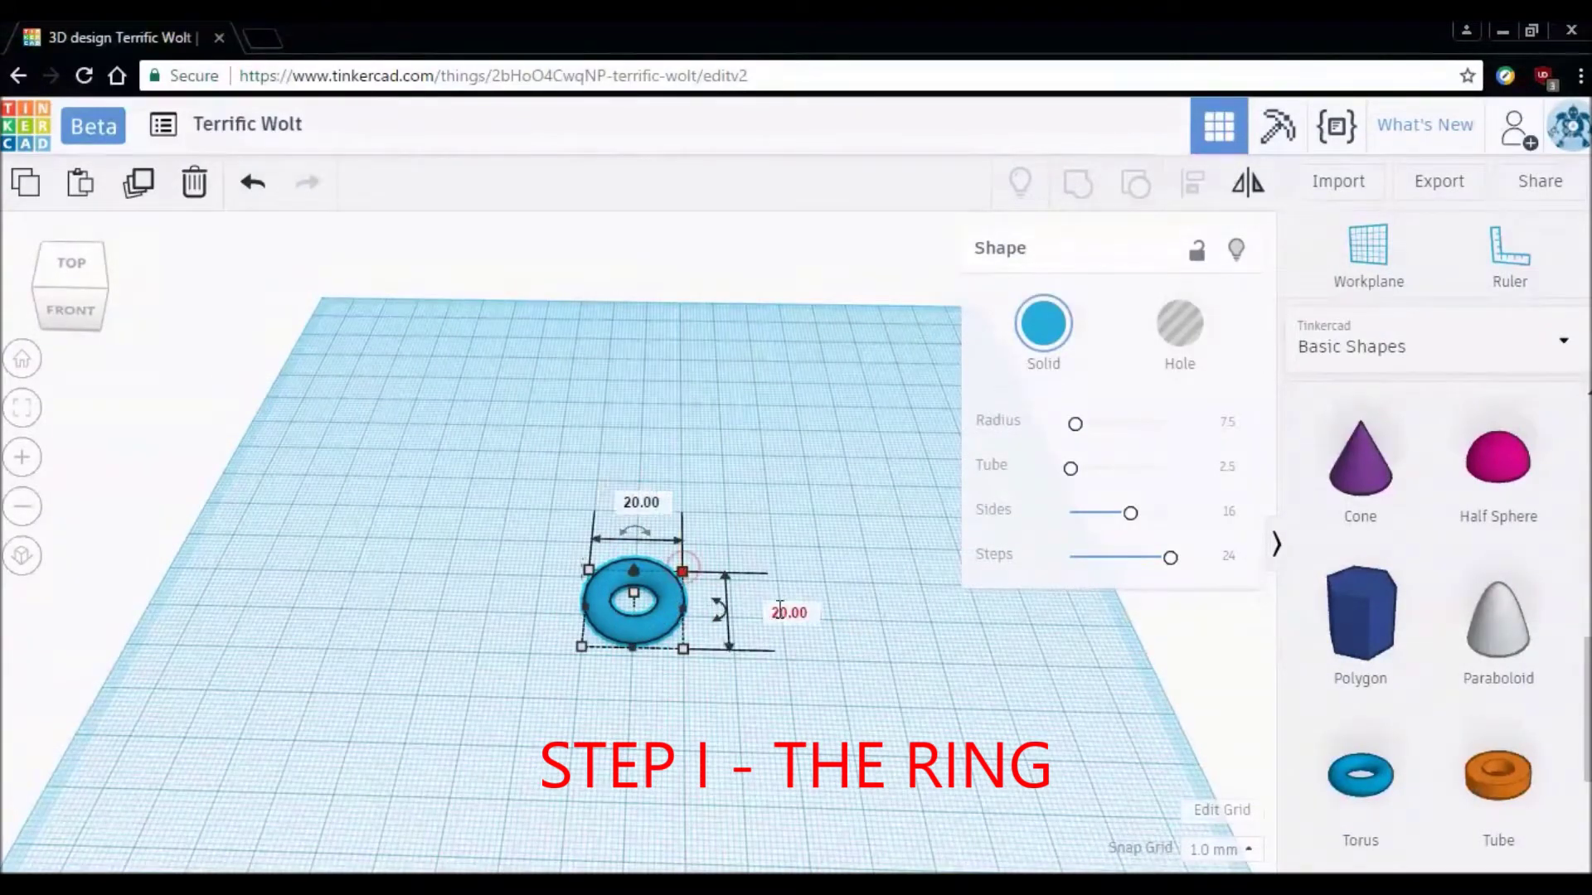
type("30")
key("Return")
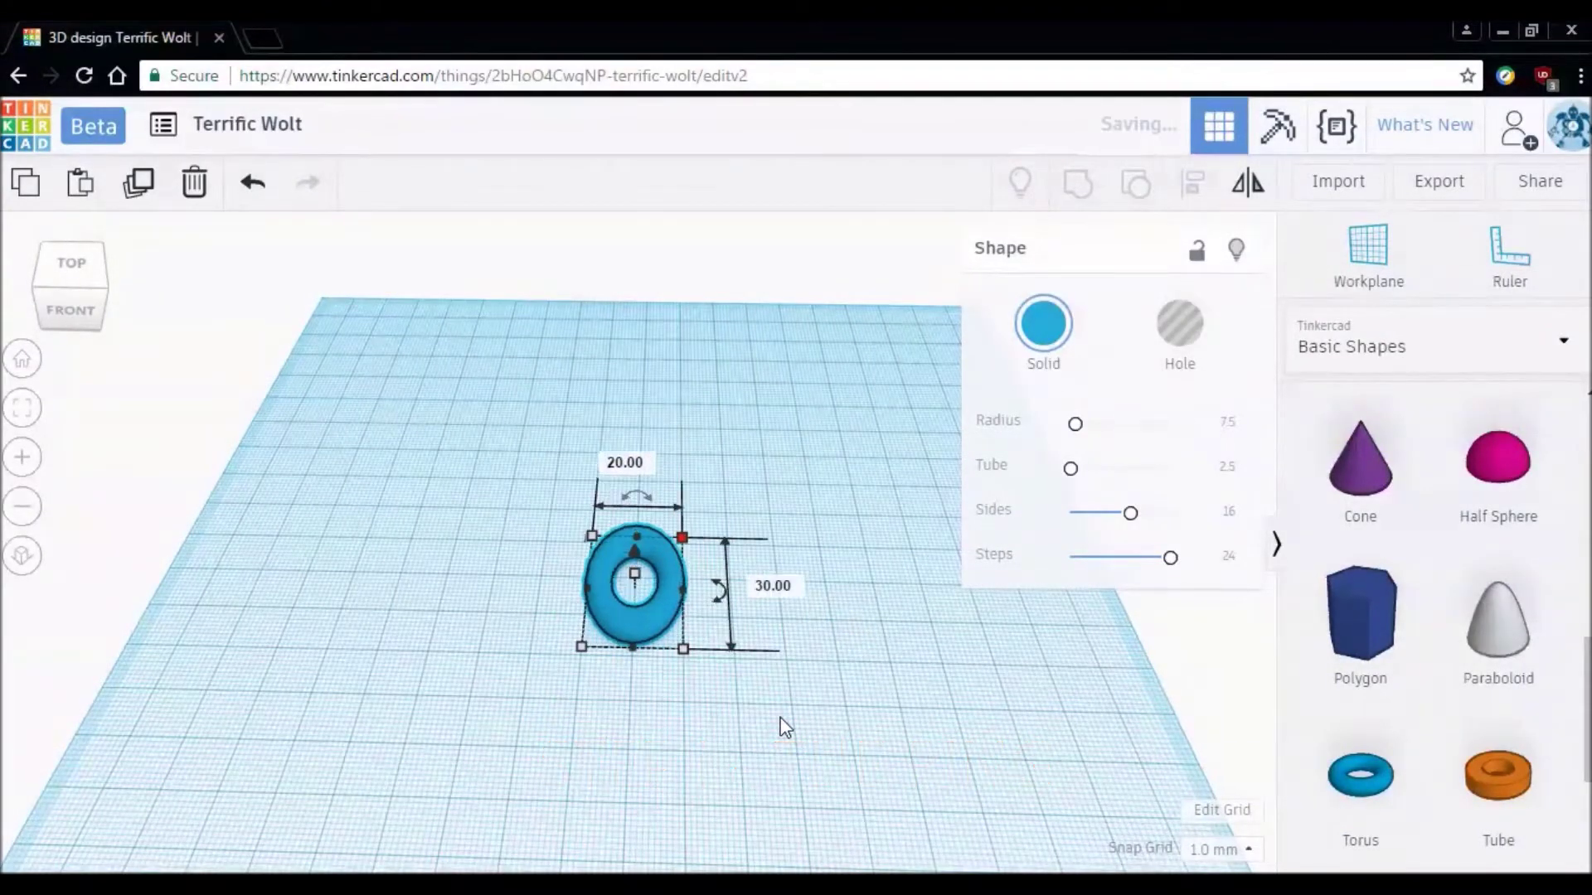
type("0")
key("Return")
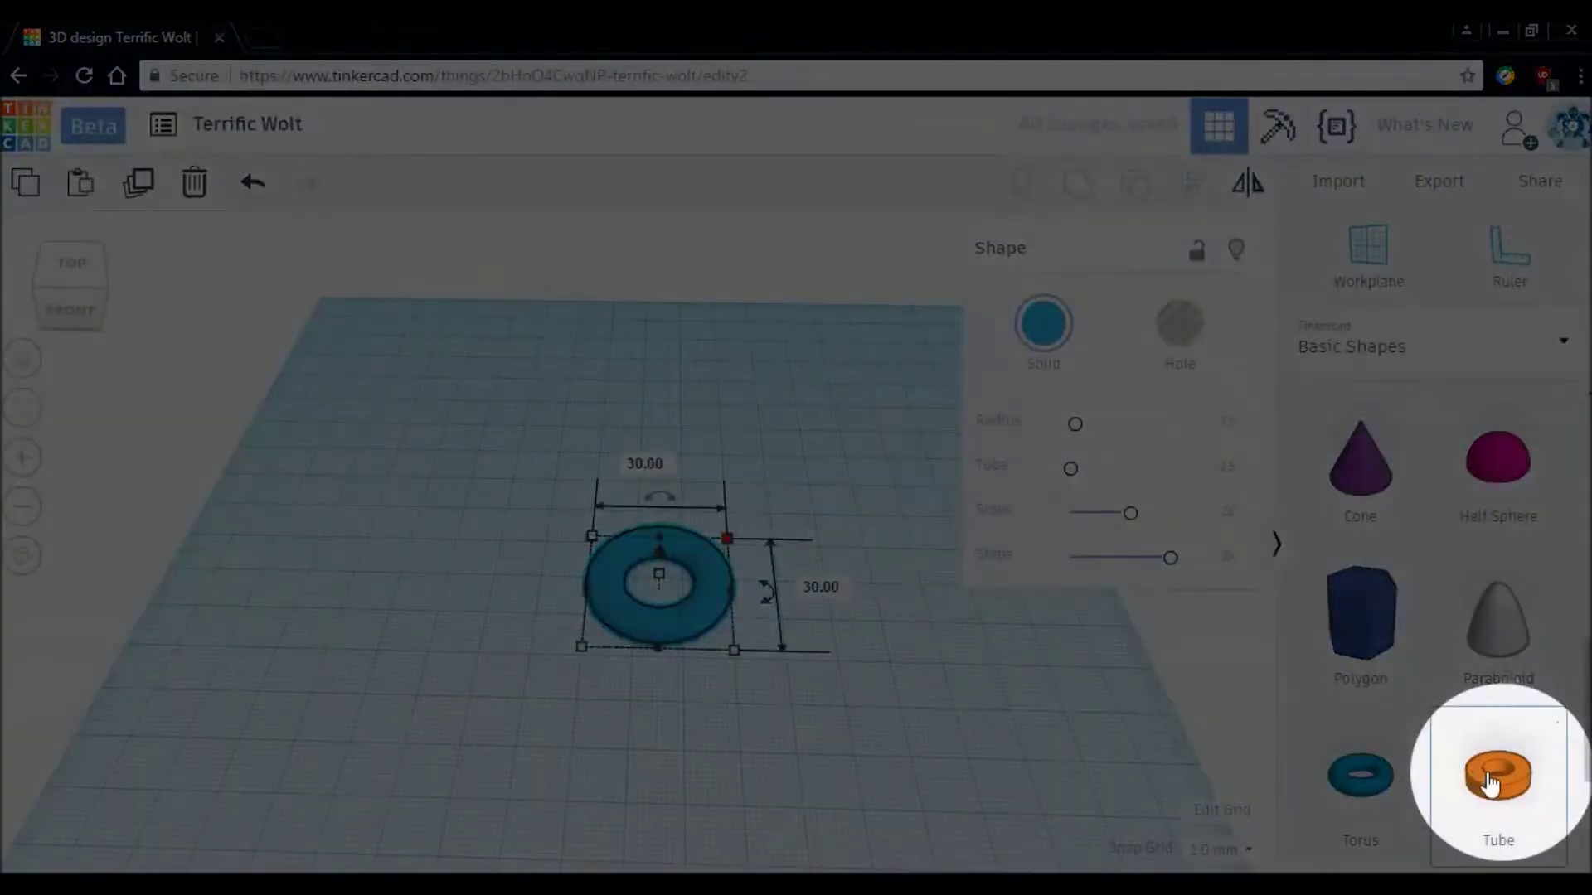
Drop a Tube into the centre of the torus and give it a 5 mm height.
left_click_drag(1490, 784, 658, 590)
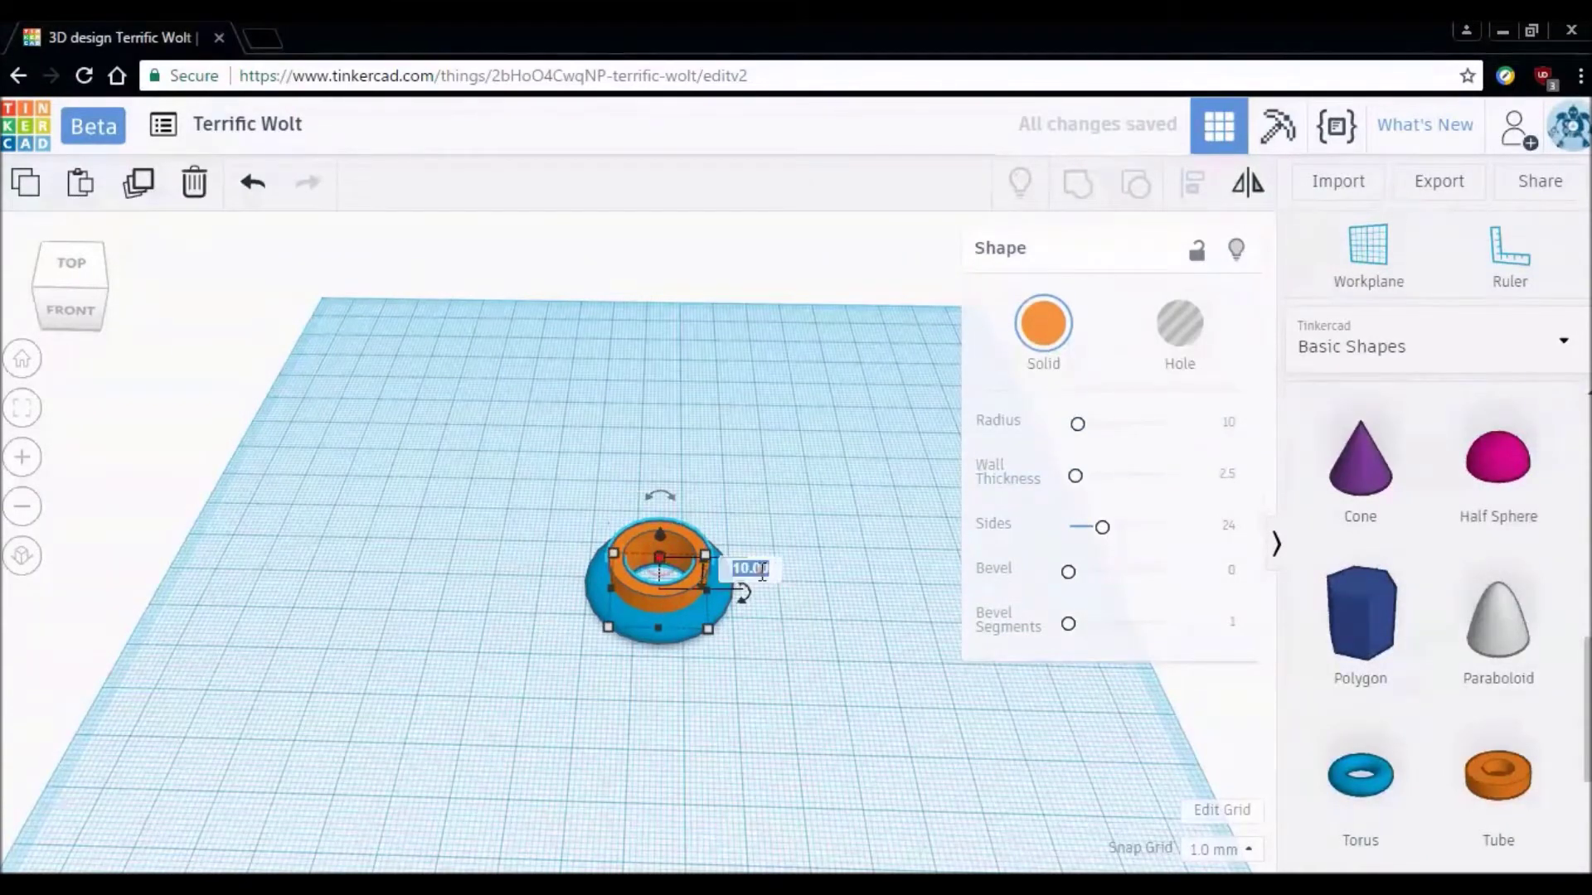
key("Return")
left_click(766, 604)
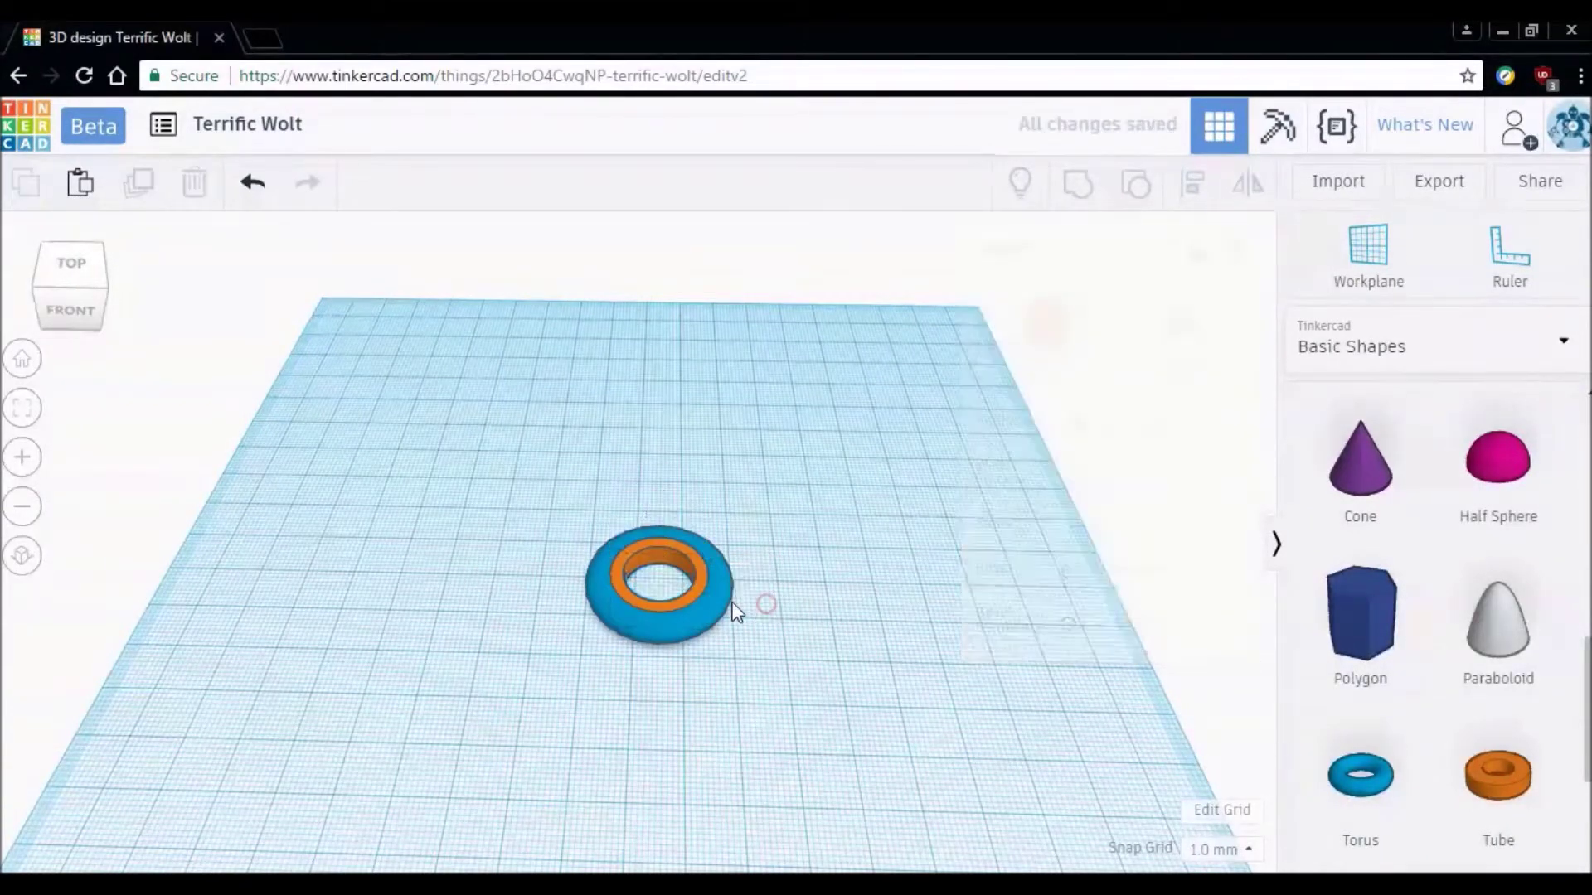
left_click(694, 584)
left_click(776, 569)
mouse_move(778, 570)
right_mouse_down()
mouse_move(800, 605)
mouse_move(633, 650)
mouse_move(824, 664)
mouse_move(832, 644)
right_mouse_up()
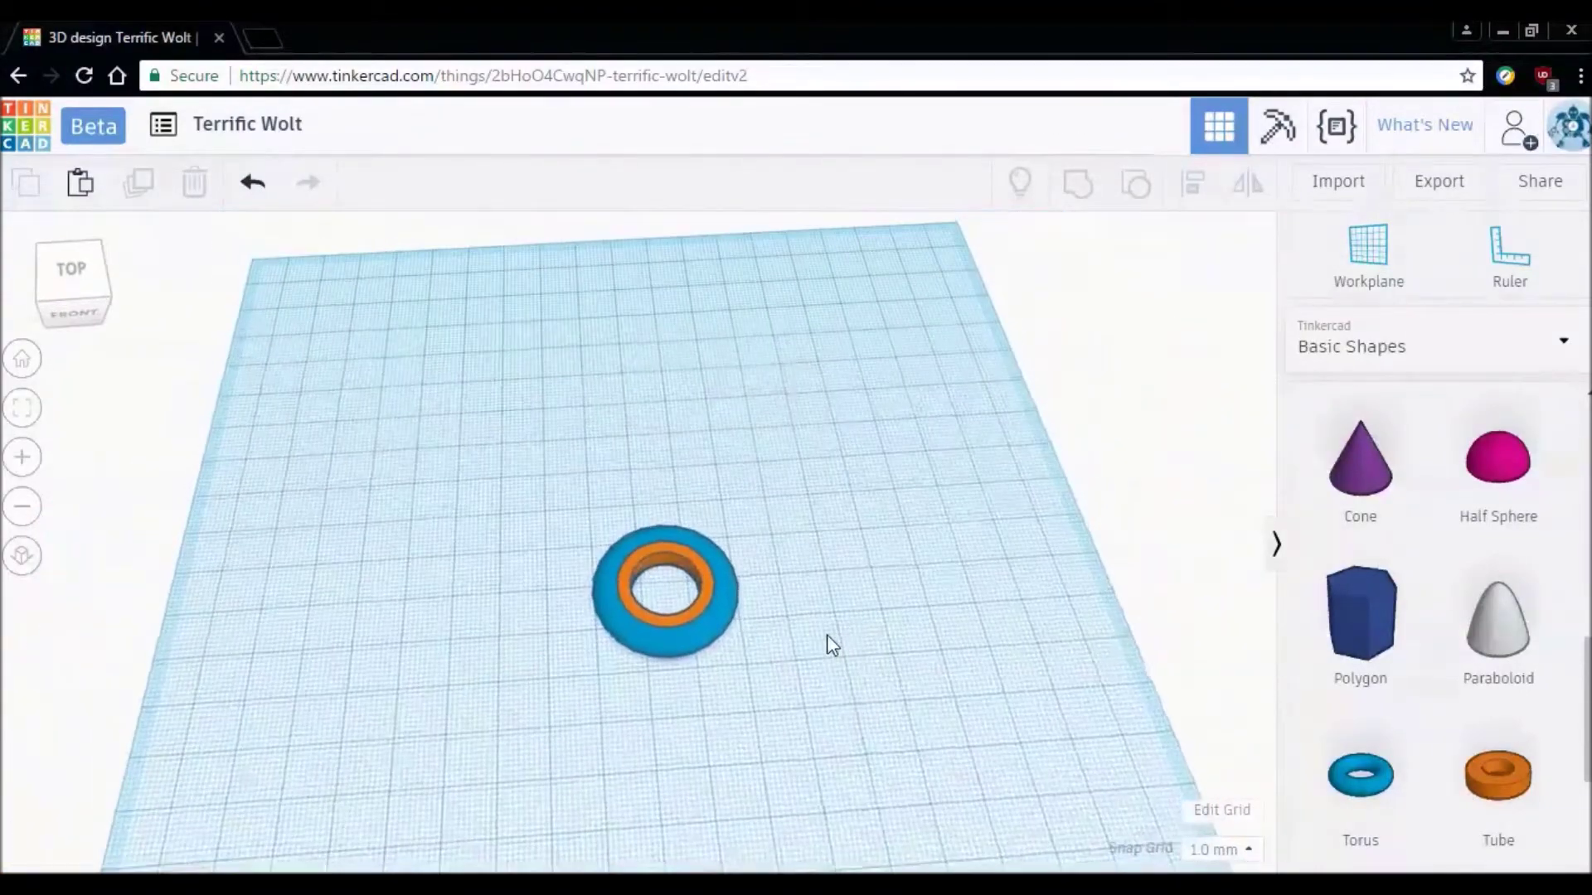
scroll(1459, 612, "up", 1)
Place a Heart on the workplane and turn a copy of it into a hole.
scroll(1459, 612, "down", 3)
scroll(1461, 617, "down", 1)
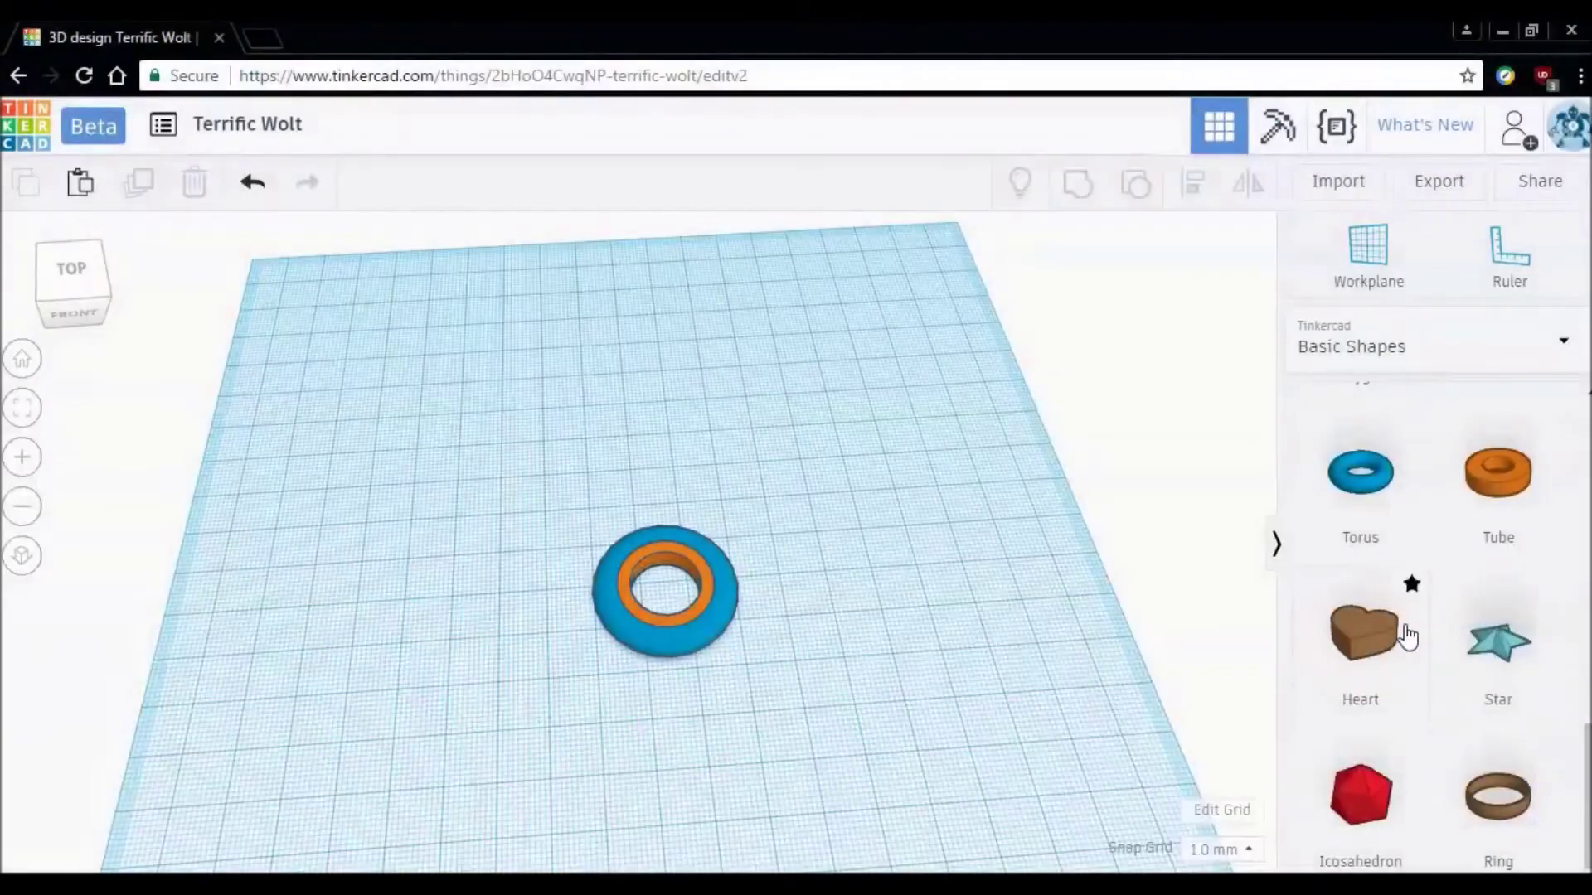
left_click_drag(1361, 658, 866, 522)
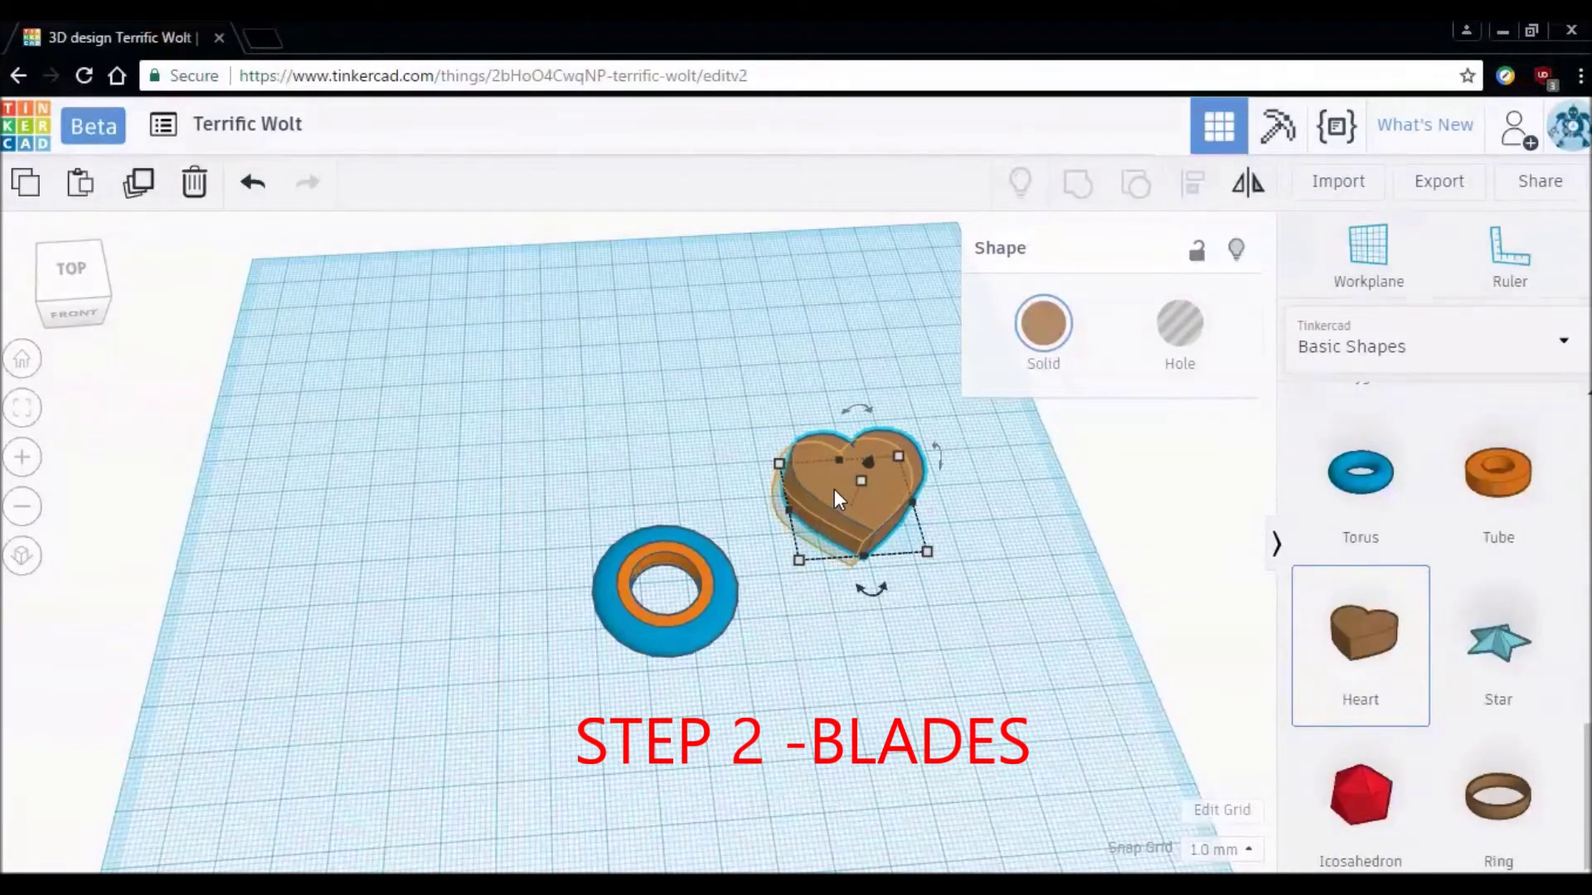
left_click(834, 489)
left_click(1178, 332)
left_click(1045, 557)
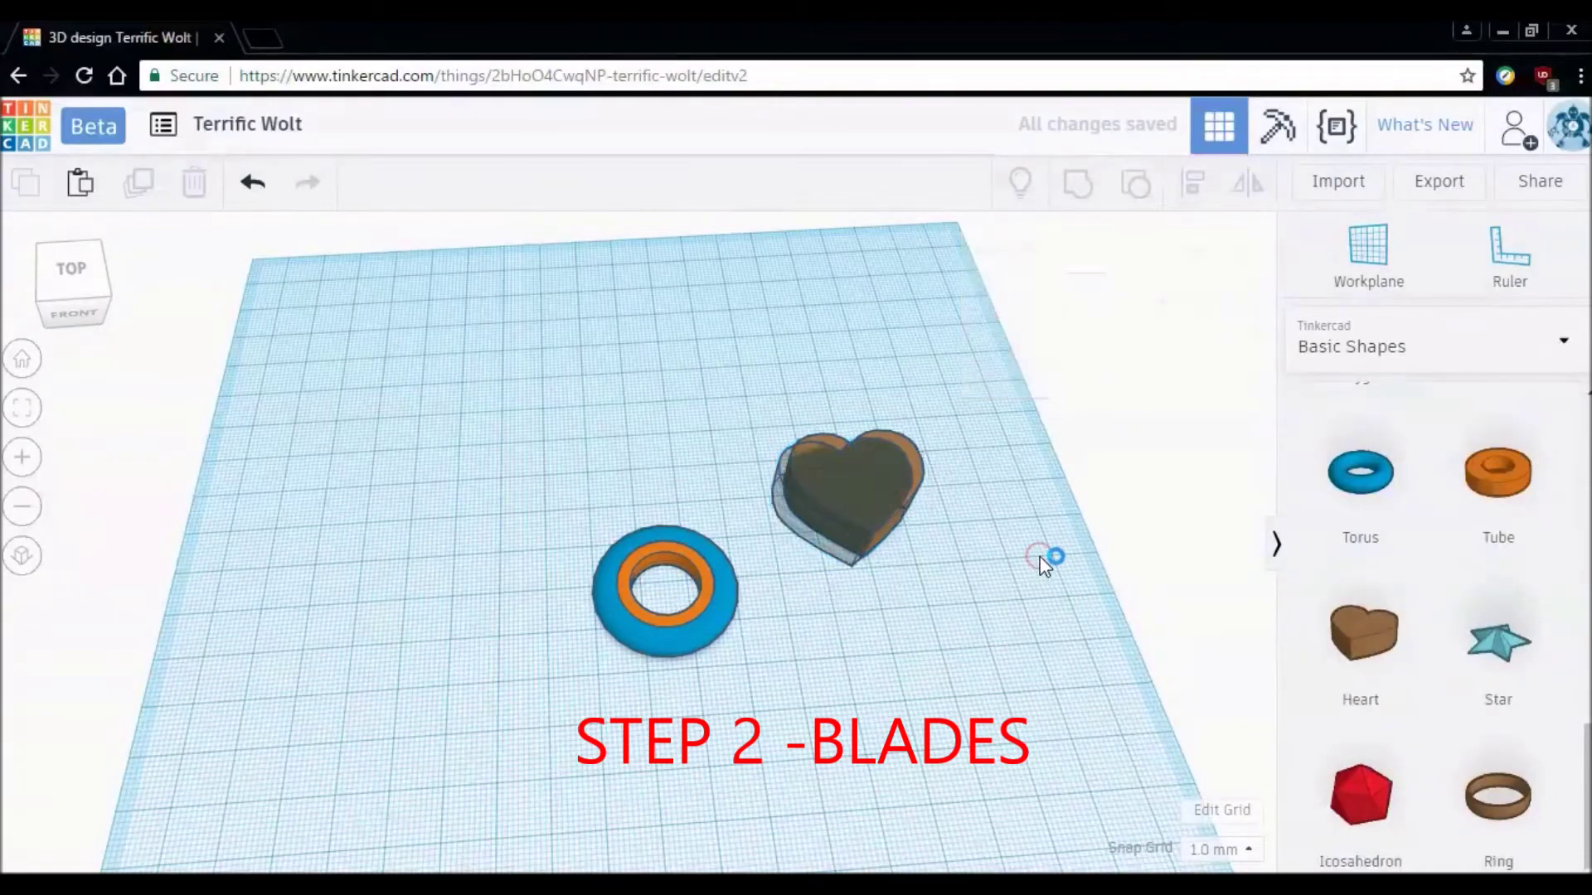
Enlarge the heart-shaped hole by its corner handle so it exceeds the solid heart.
scroll(1116, 533, "up", 3)
right_click_drag(1002, 534, 873, 497)
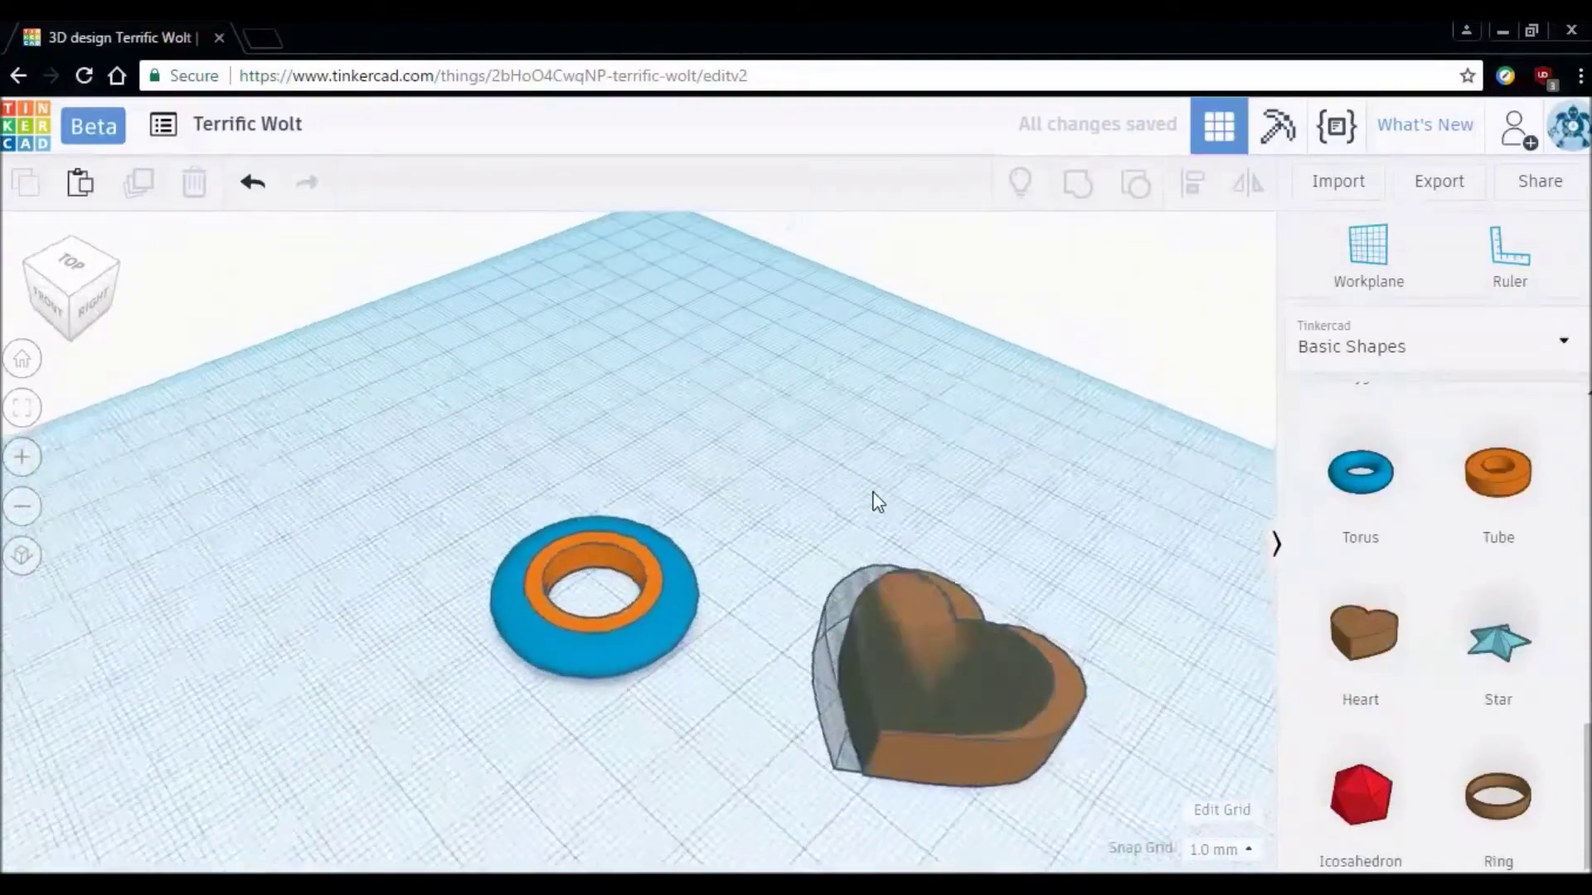
left_click(843, 750)
left_click_drag(843, 749, 809, 777)
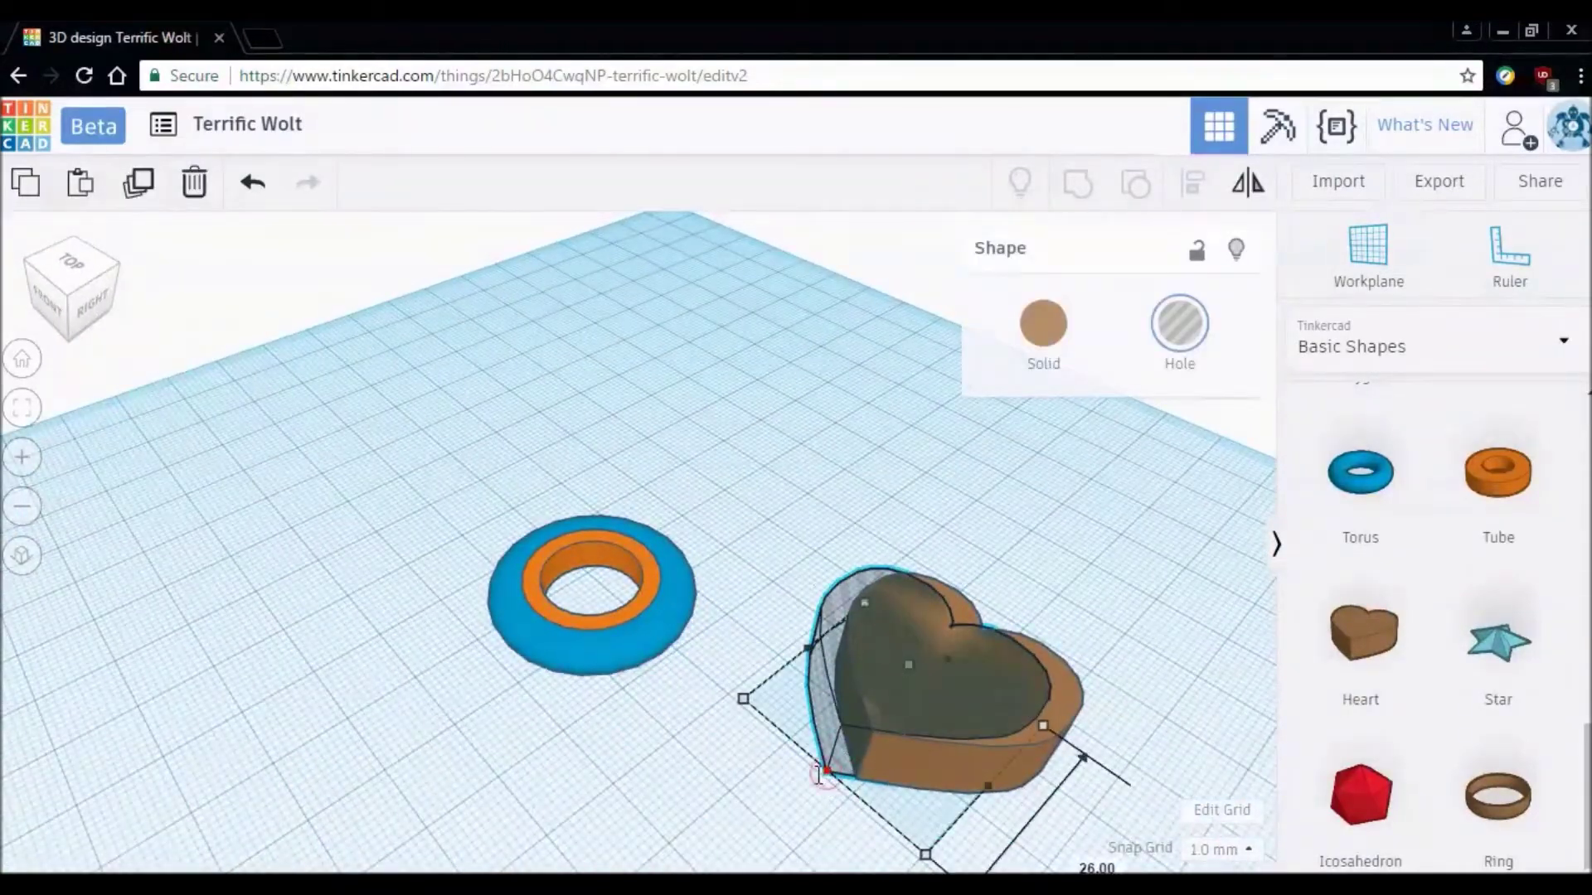
left_click(1096, 616)
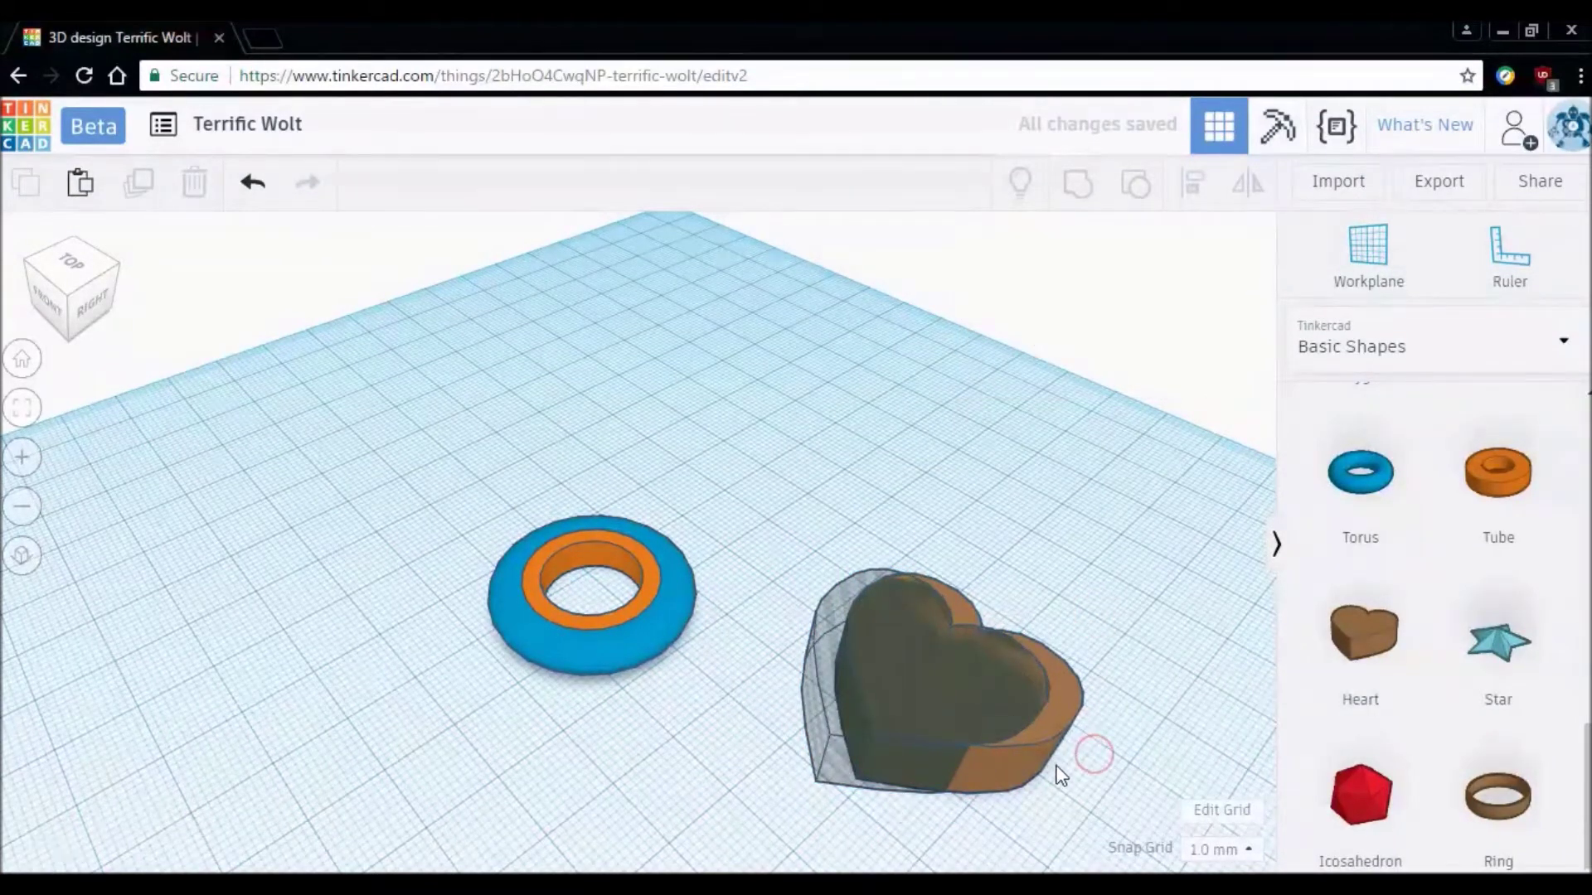
Group the heart and heart hole into a crescent shell, then add a box beside it.
left_click_drag(1091, 750, 942, 678)
left_click(1077, 191)
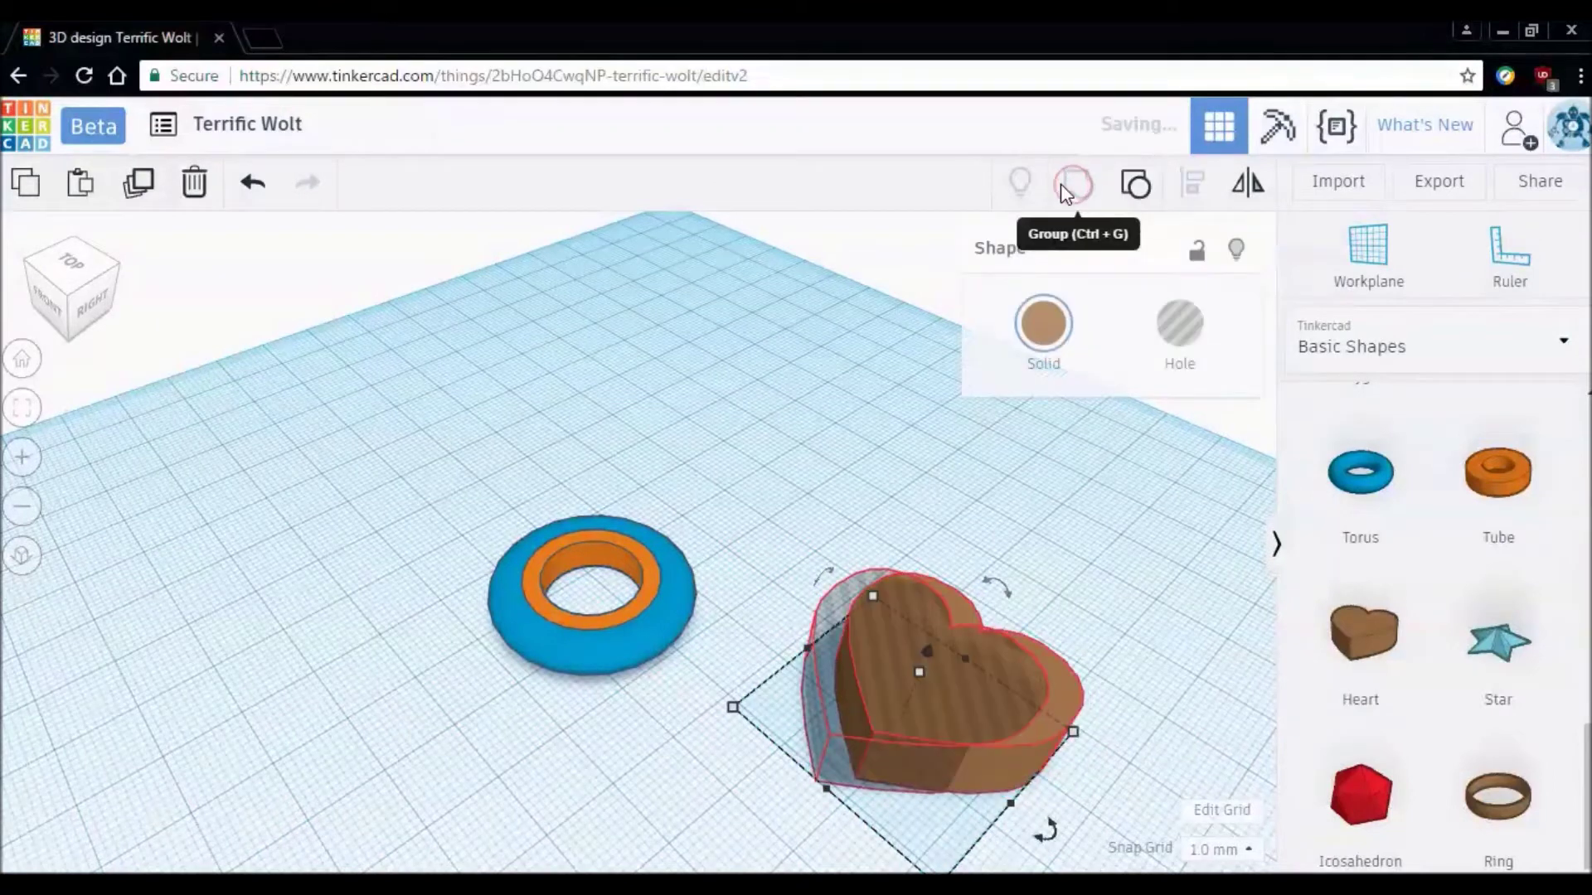
left_click(837, 353)
left_click(1056, 690)
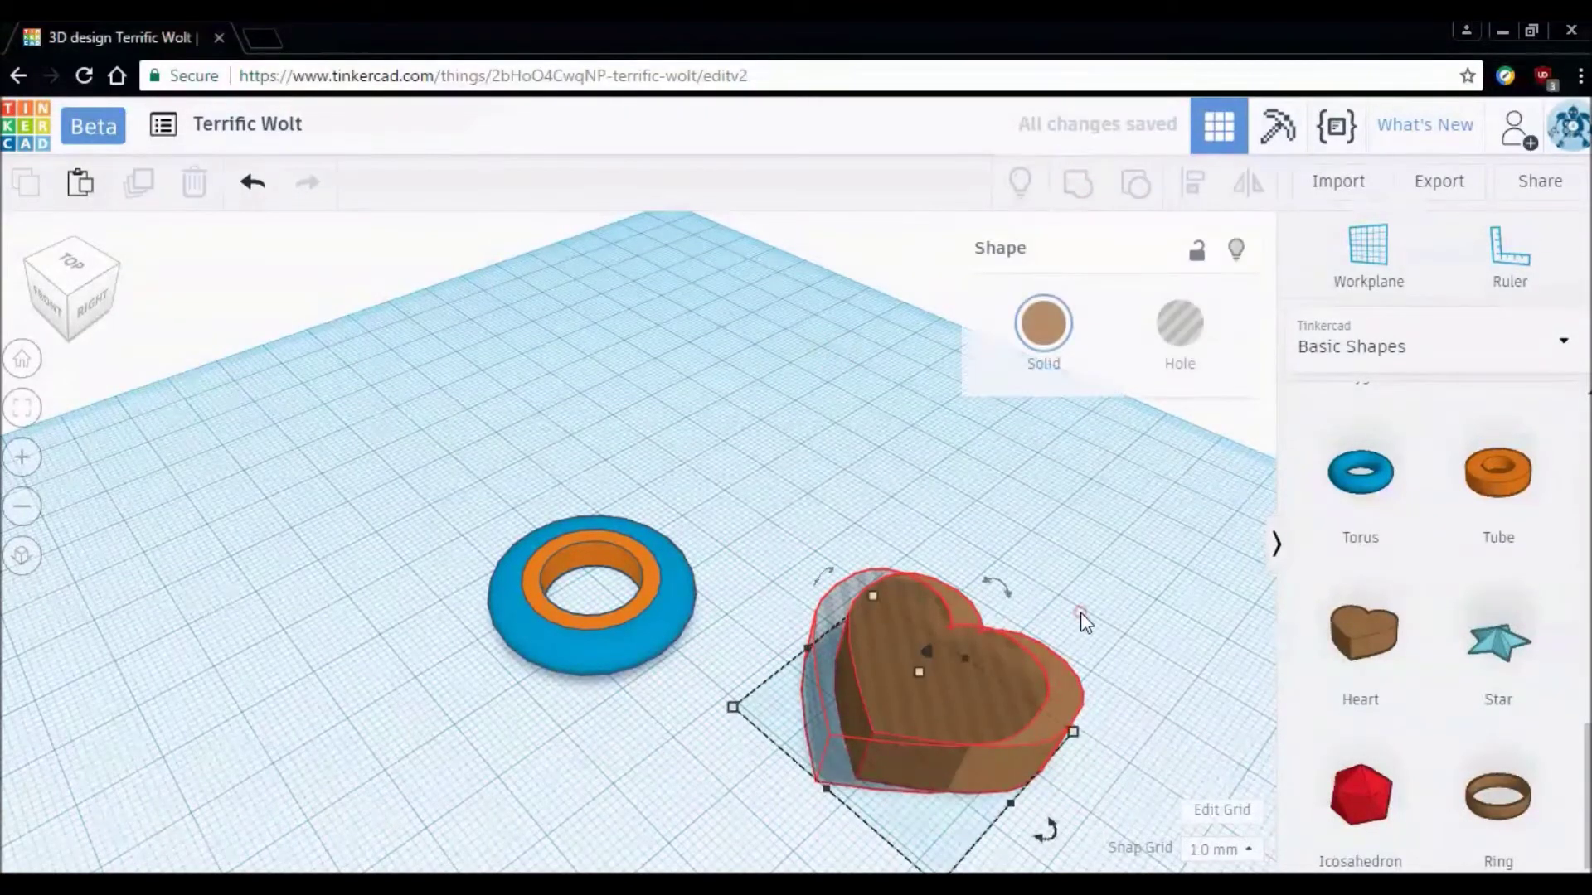
scroll(1446, 550, "up", 5)
left_click_drag(1358, 626, 890, 633)
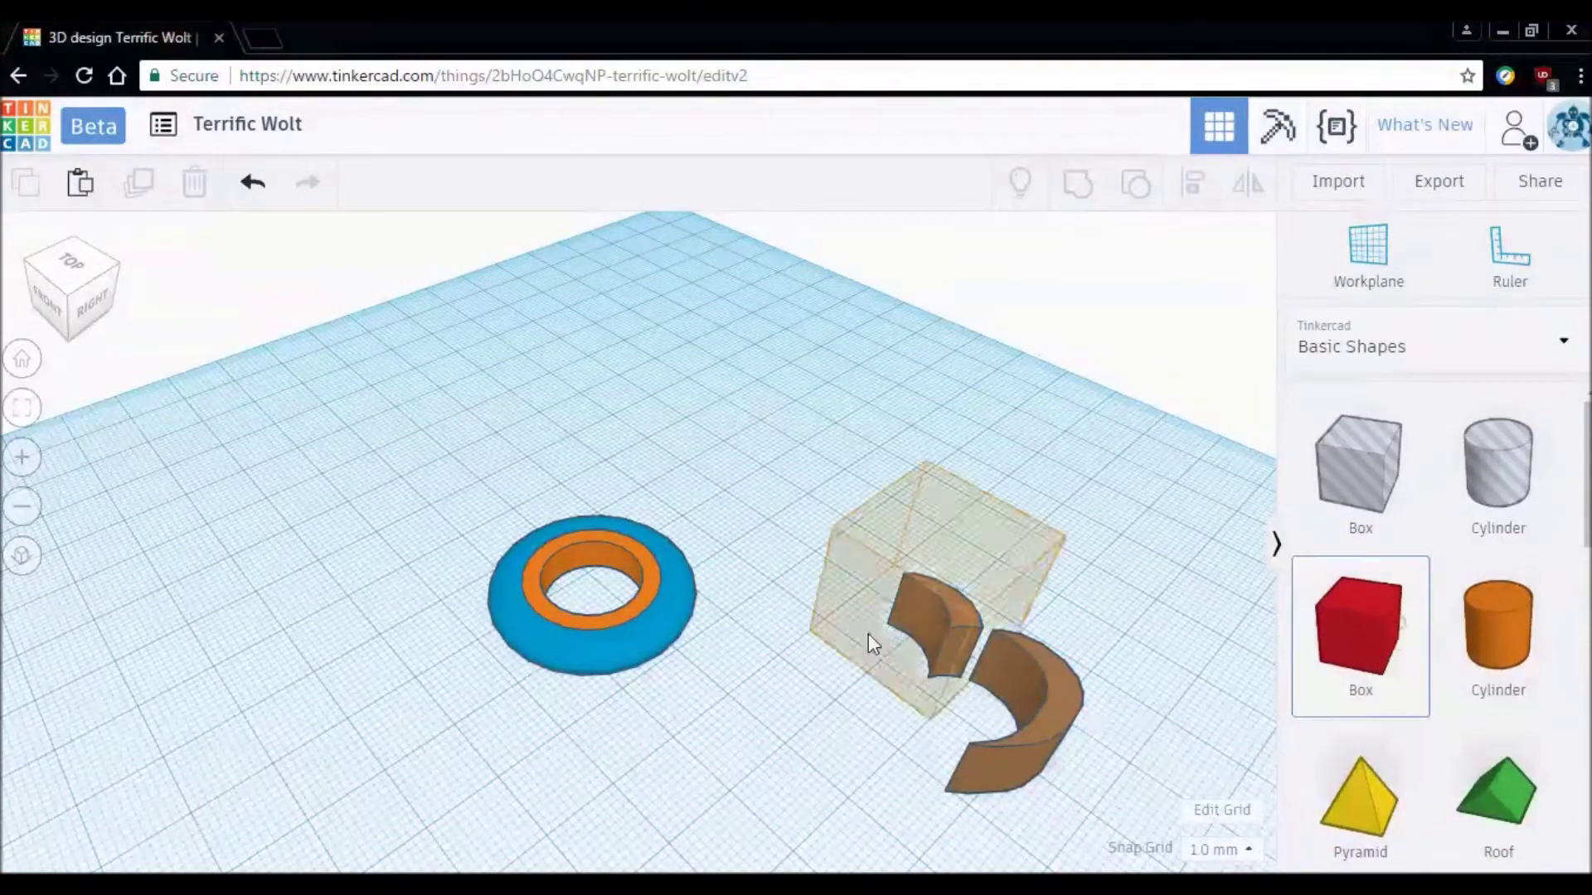
Turn the box into a hole, trial-cut the crescent with it, then ungroup again.
left_click(885, 326)
left_click(874, 551)
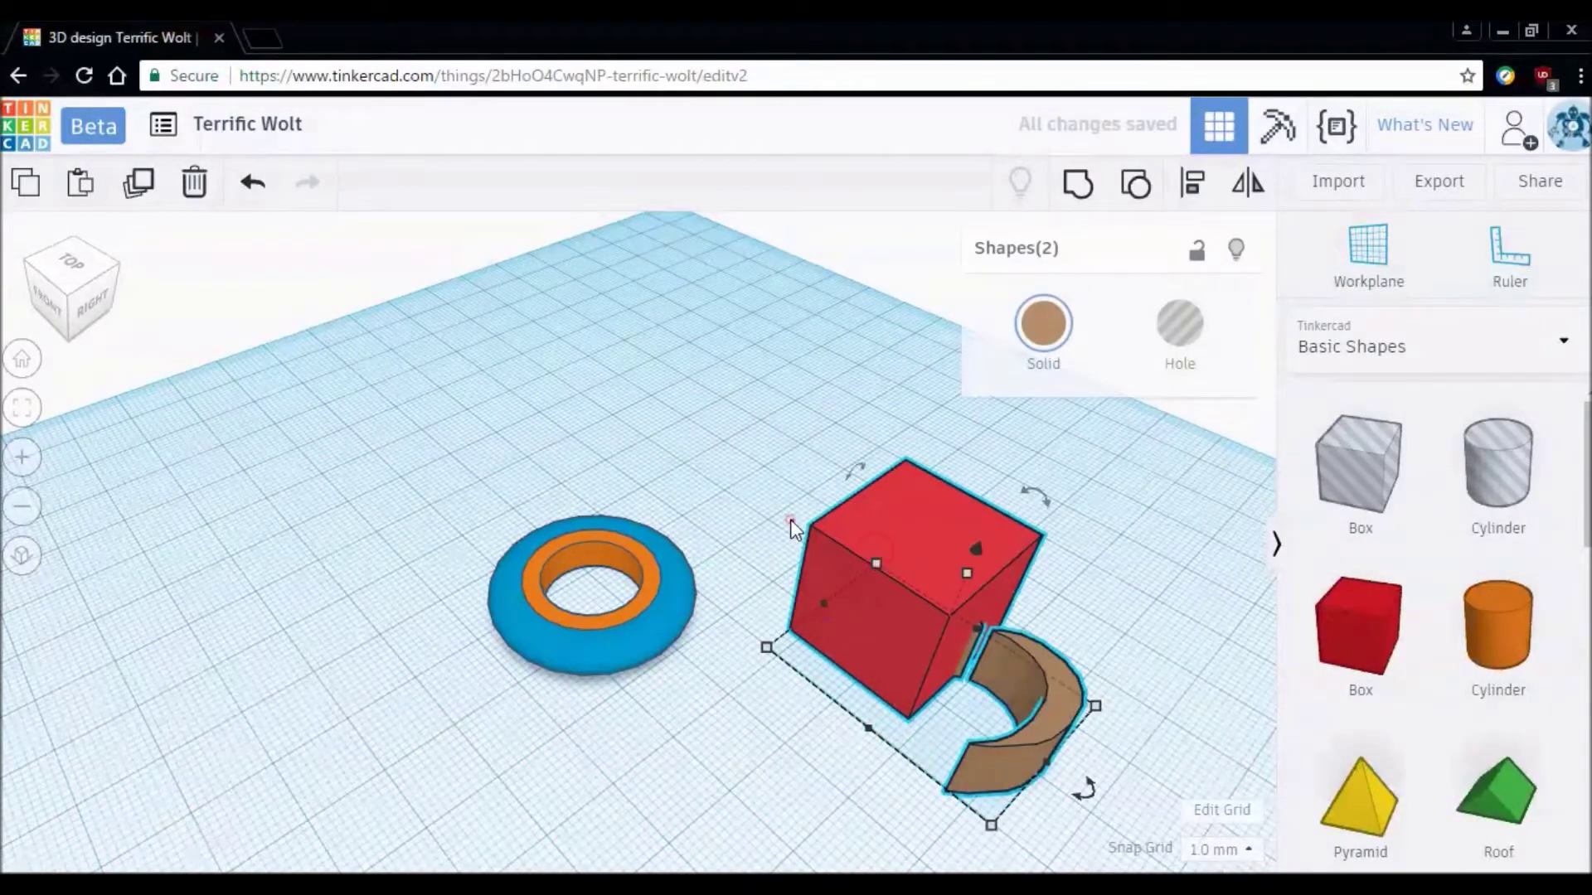
left_click(832, 556)
left_click(1190, 317)
left_click_drag(780, 769, 1098, 793)
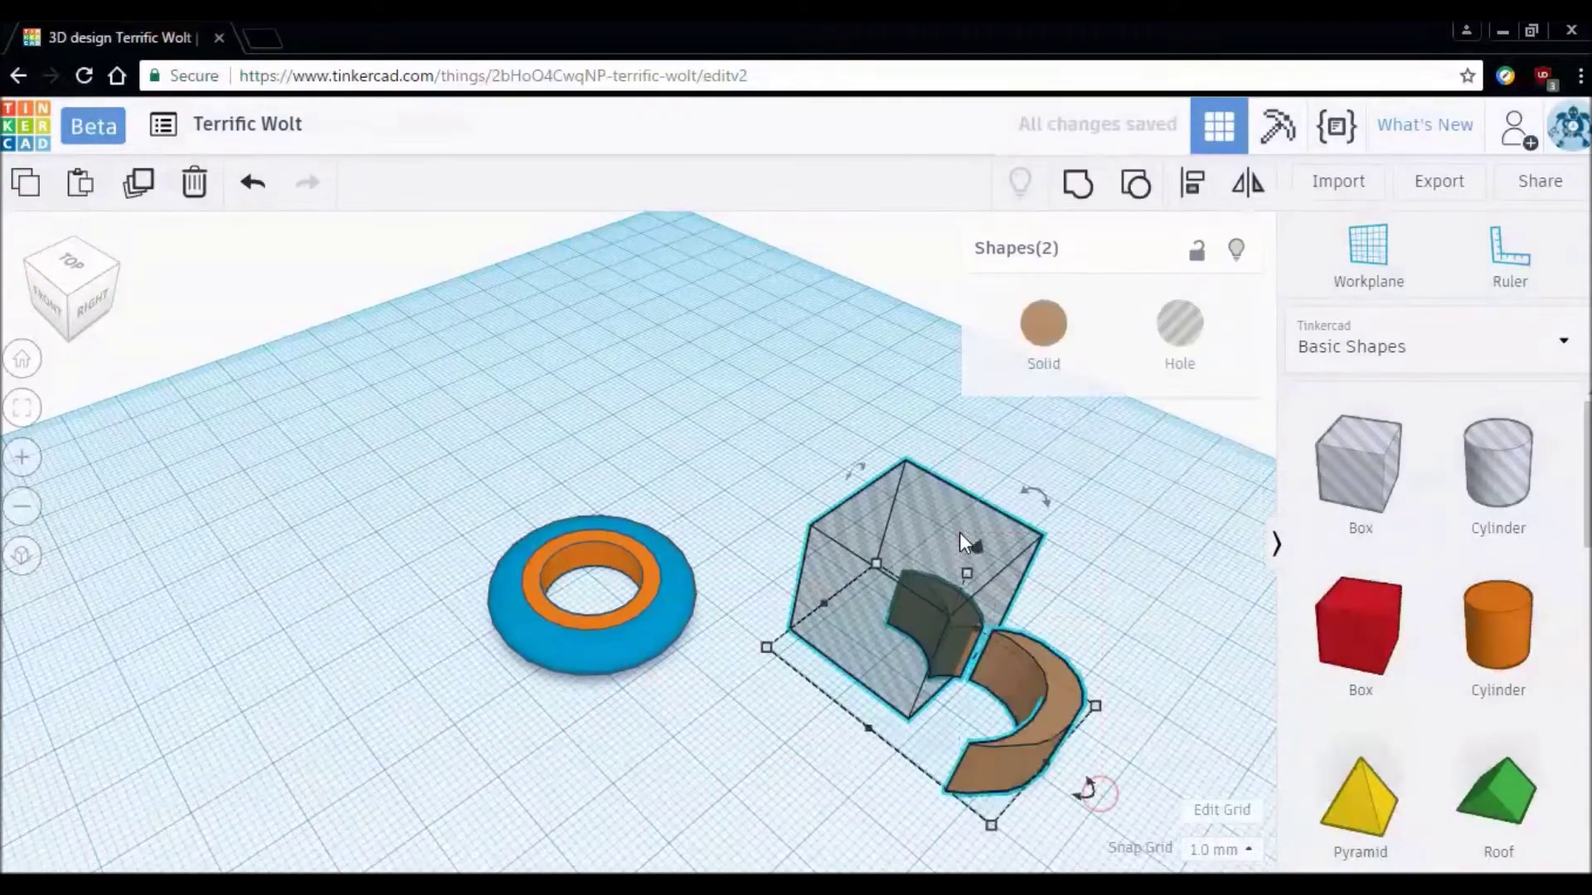
left_click(1078, 184)
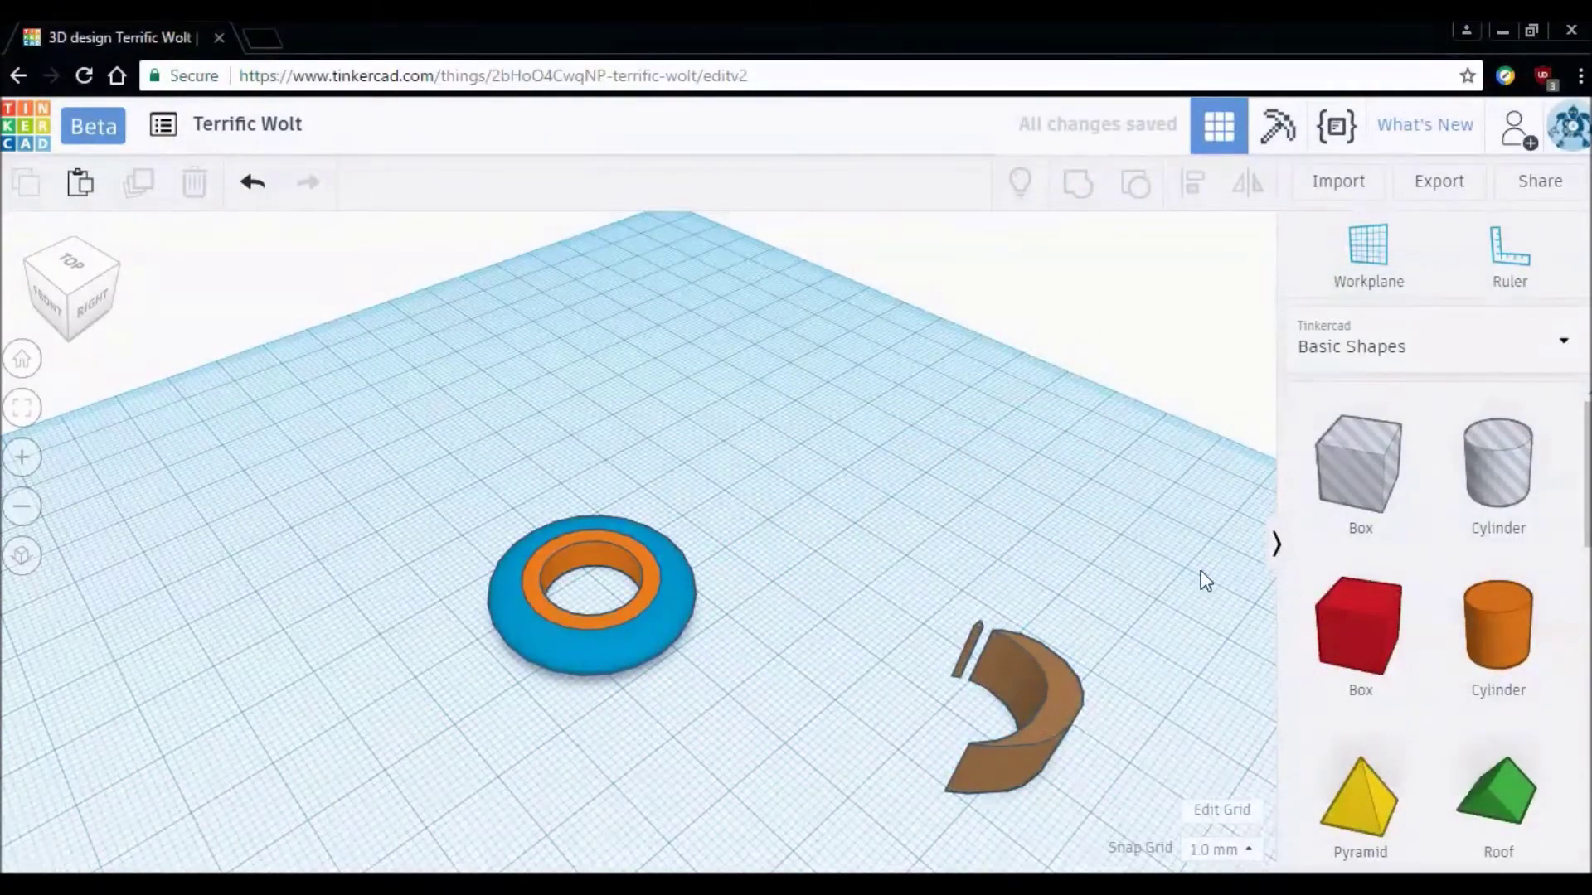
left_click(967, 638)
left_click(1136, 184)
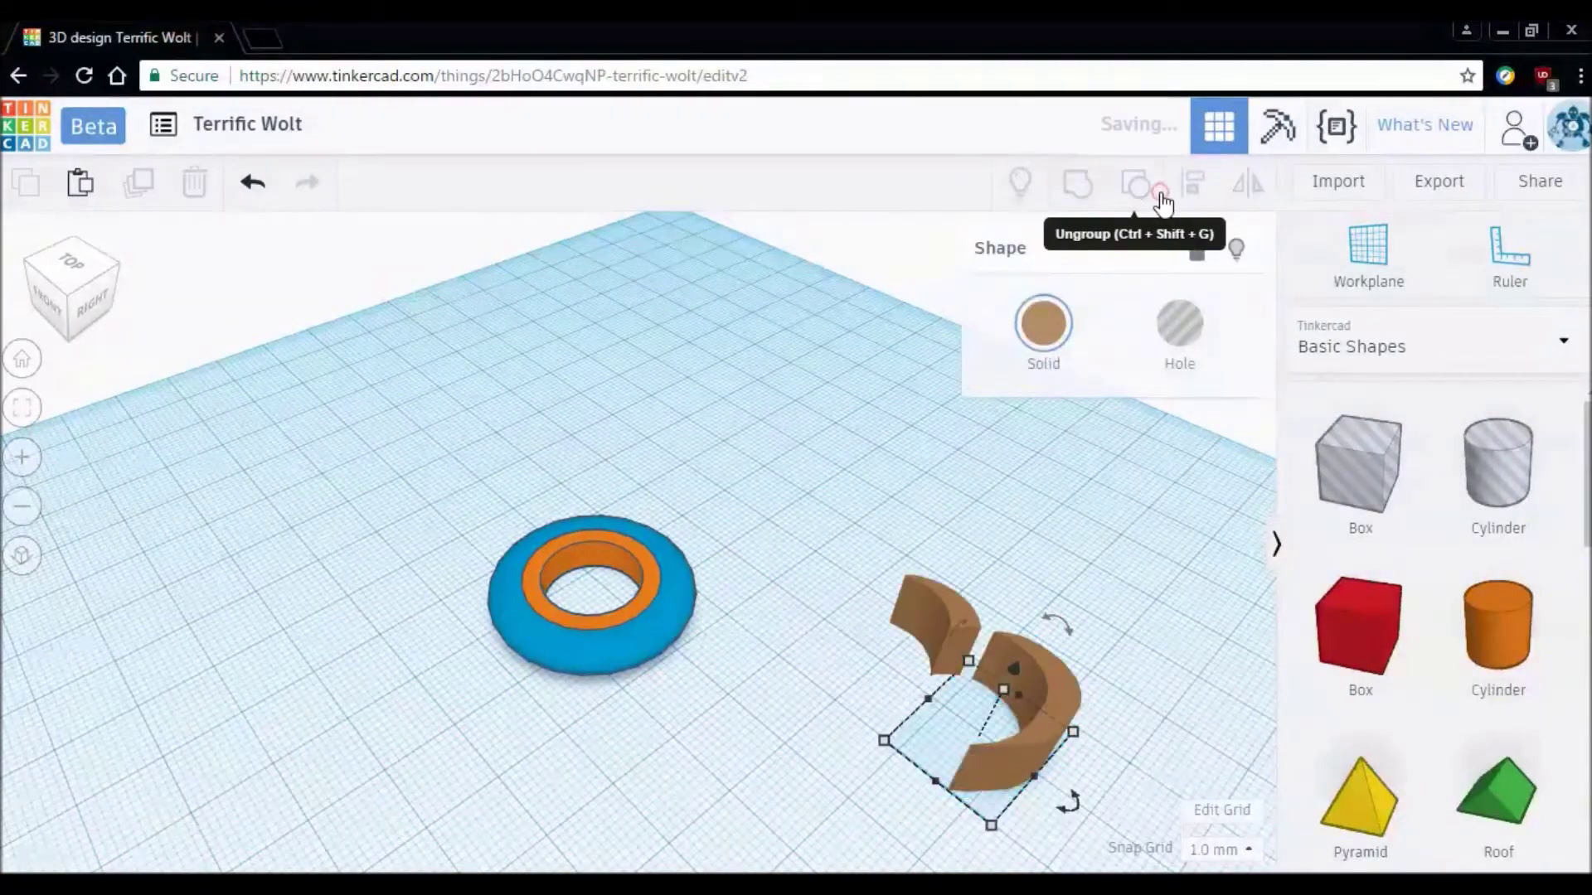
Widen the box hole to 21 mm and group it with the arc to trim the sliver.
left_click(914, 637)
left_click_drag(915, 728, 923, 733)
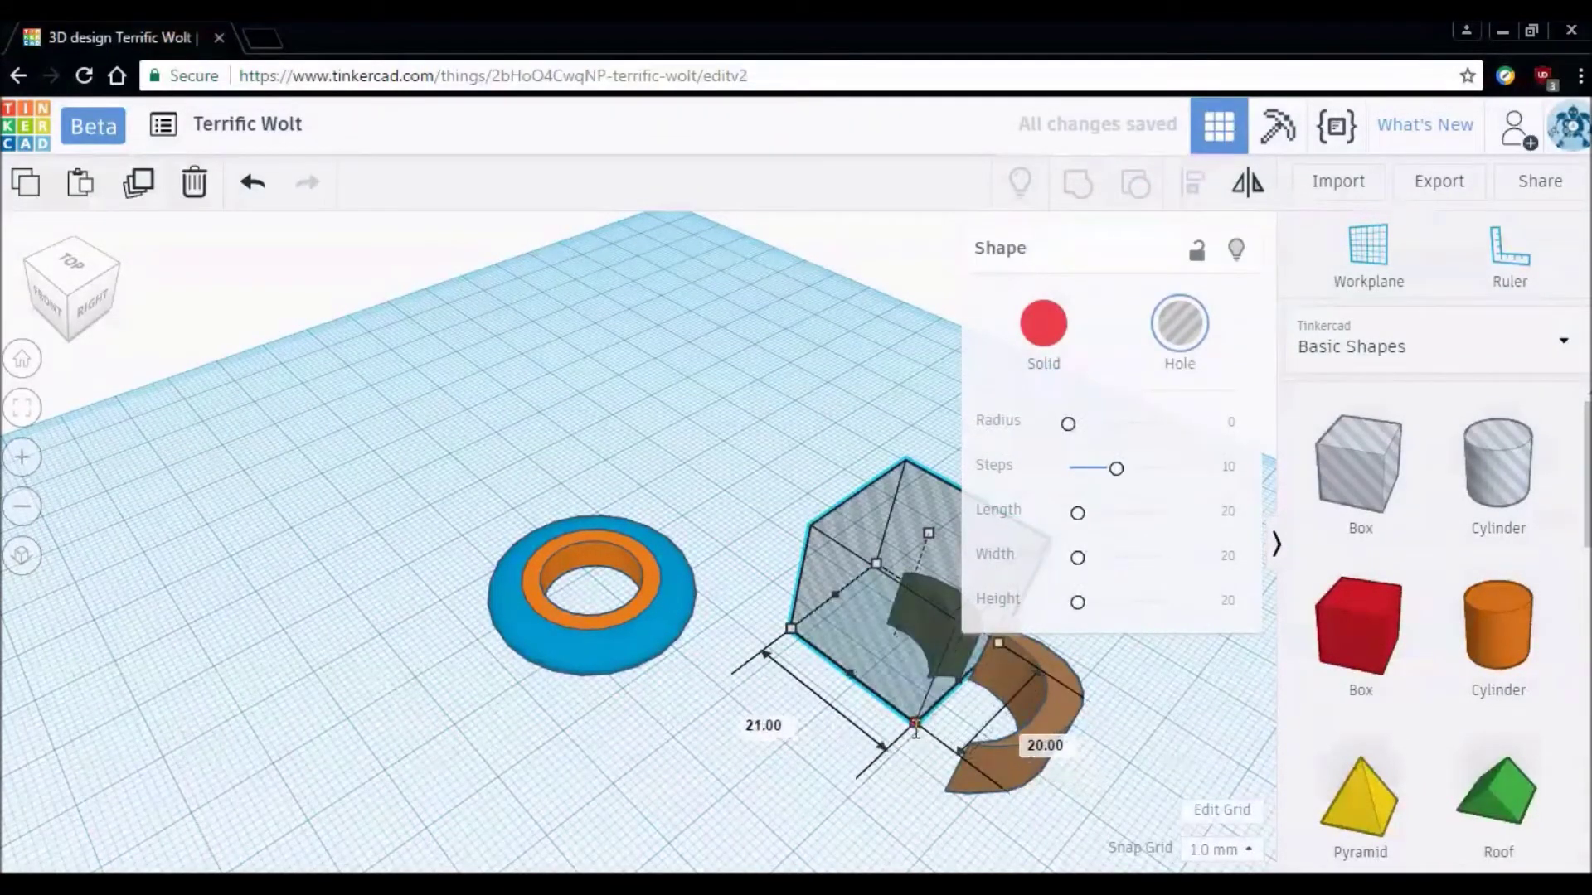
left_click(1129, 673)
left_click_drag(945, 549, 1141, 794)
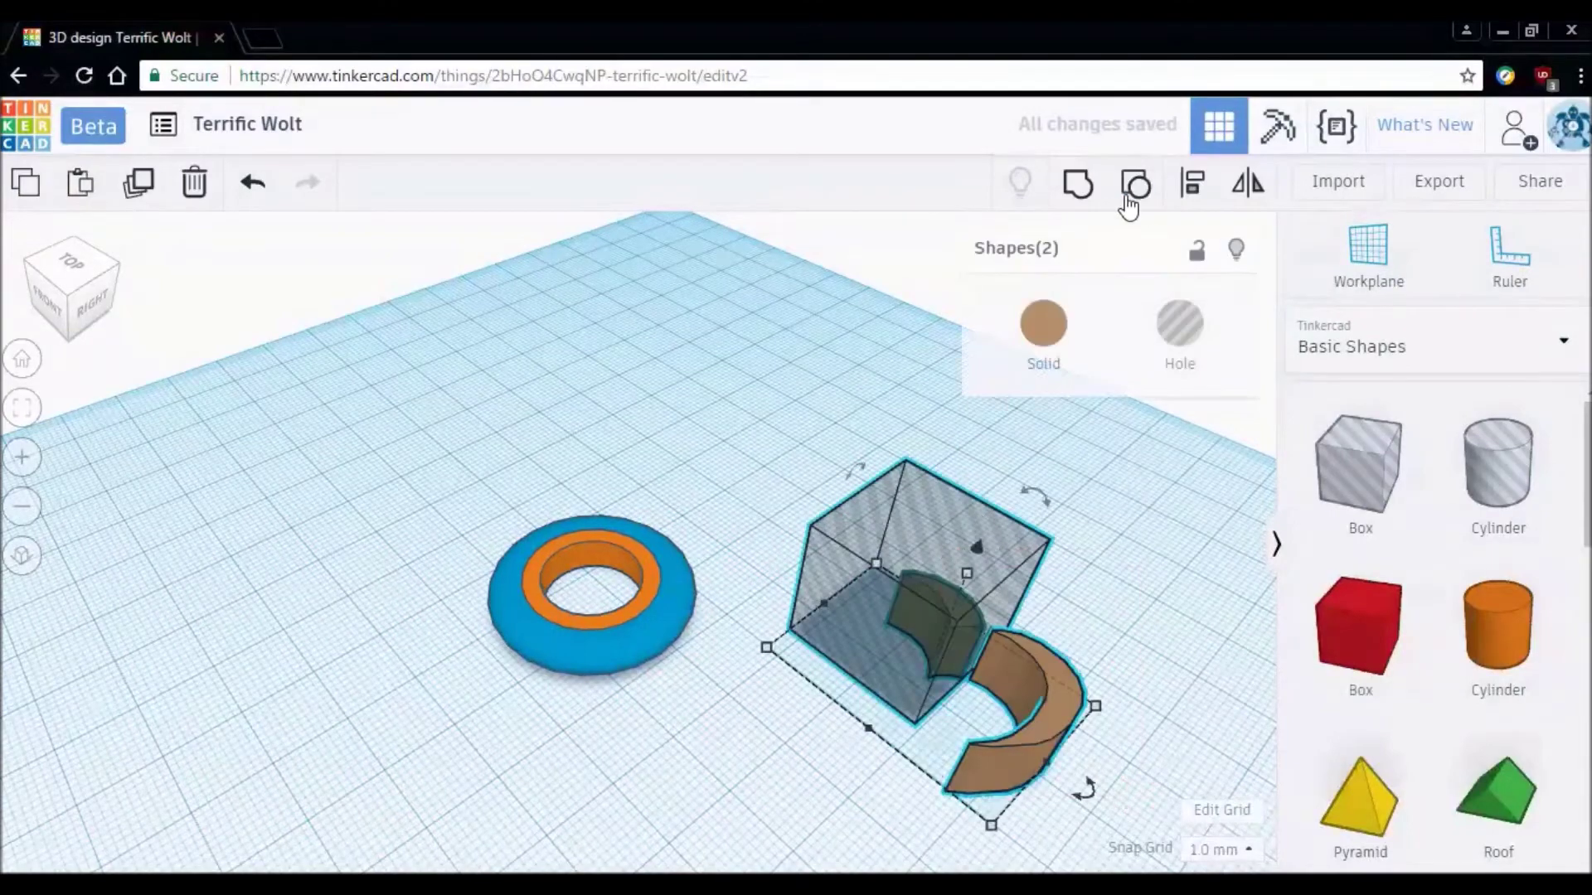
left_click(1077, 184)
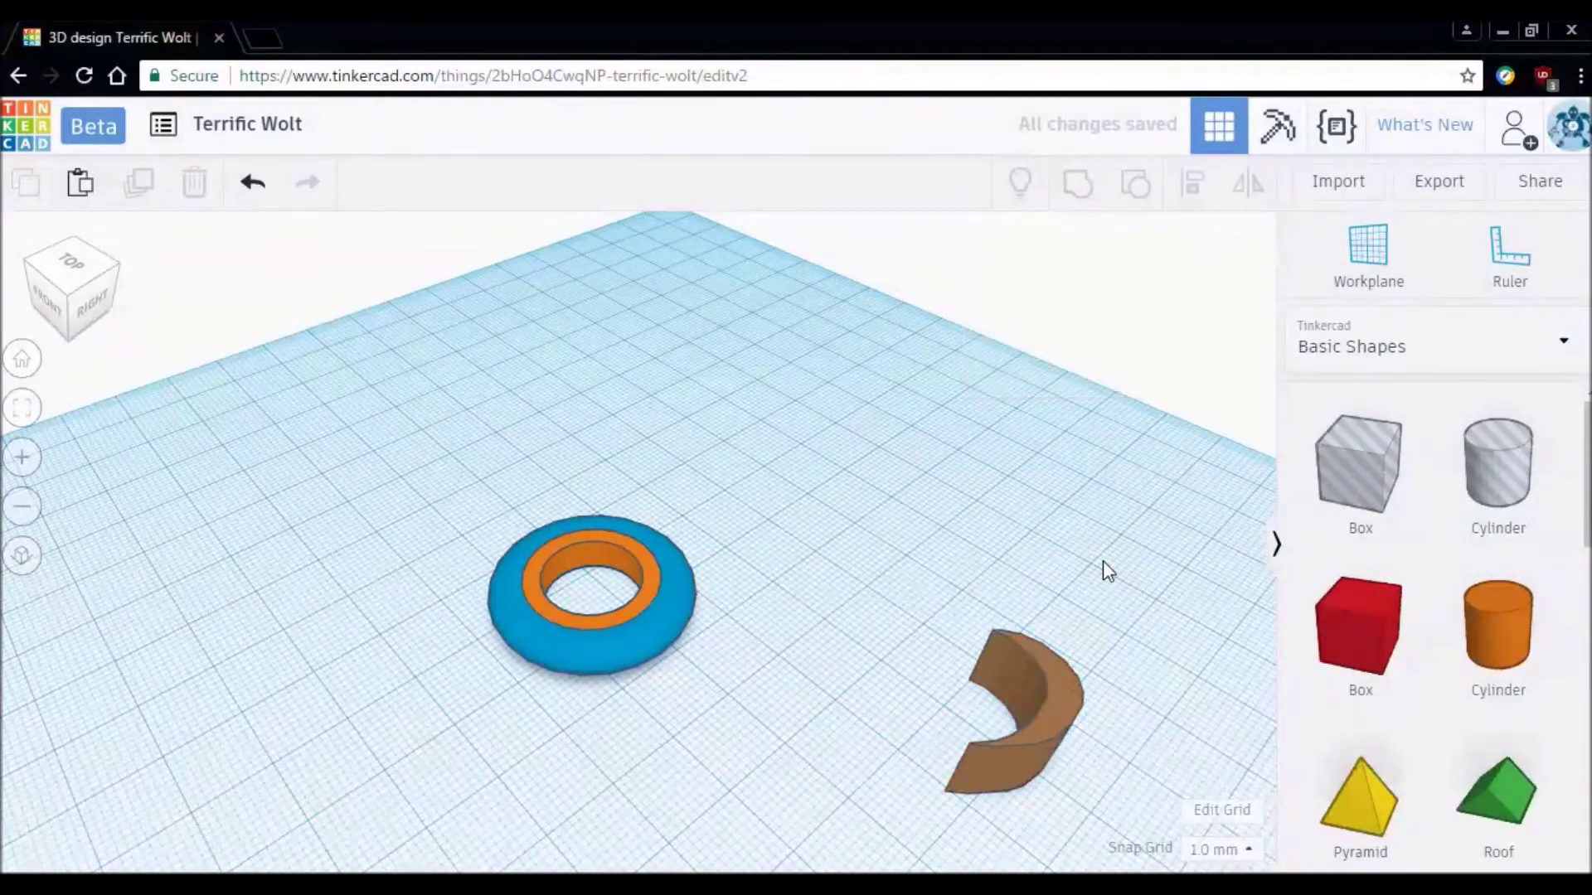
Move the crescent toward the torus and set its height to 5.
mouse_move(1016, 759)
left_mouse_down()
mouse_move(968, 730)
mouse_move(724, 739)
left_mouse_up()
right_click_drag(725, 739, 789, 572)
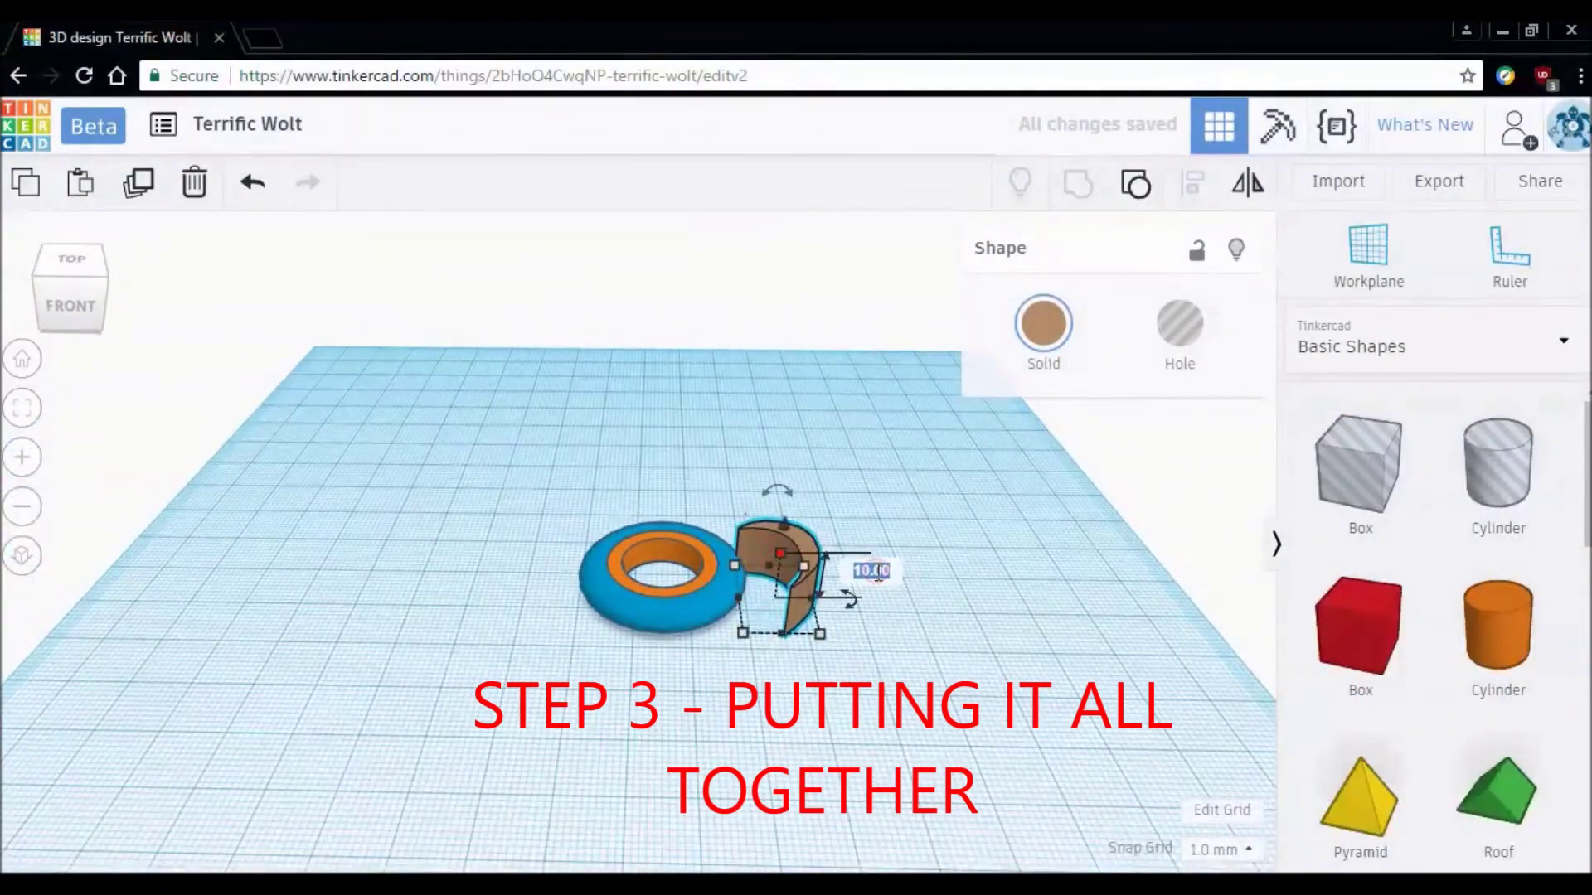
type("5")
key("Return")
scroll(986, 614, "up", 5)
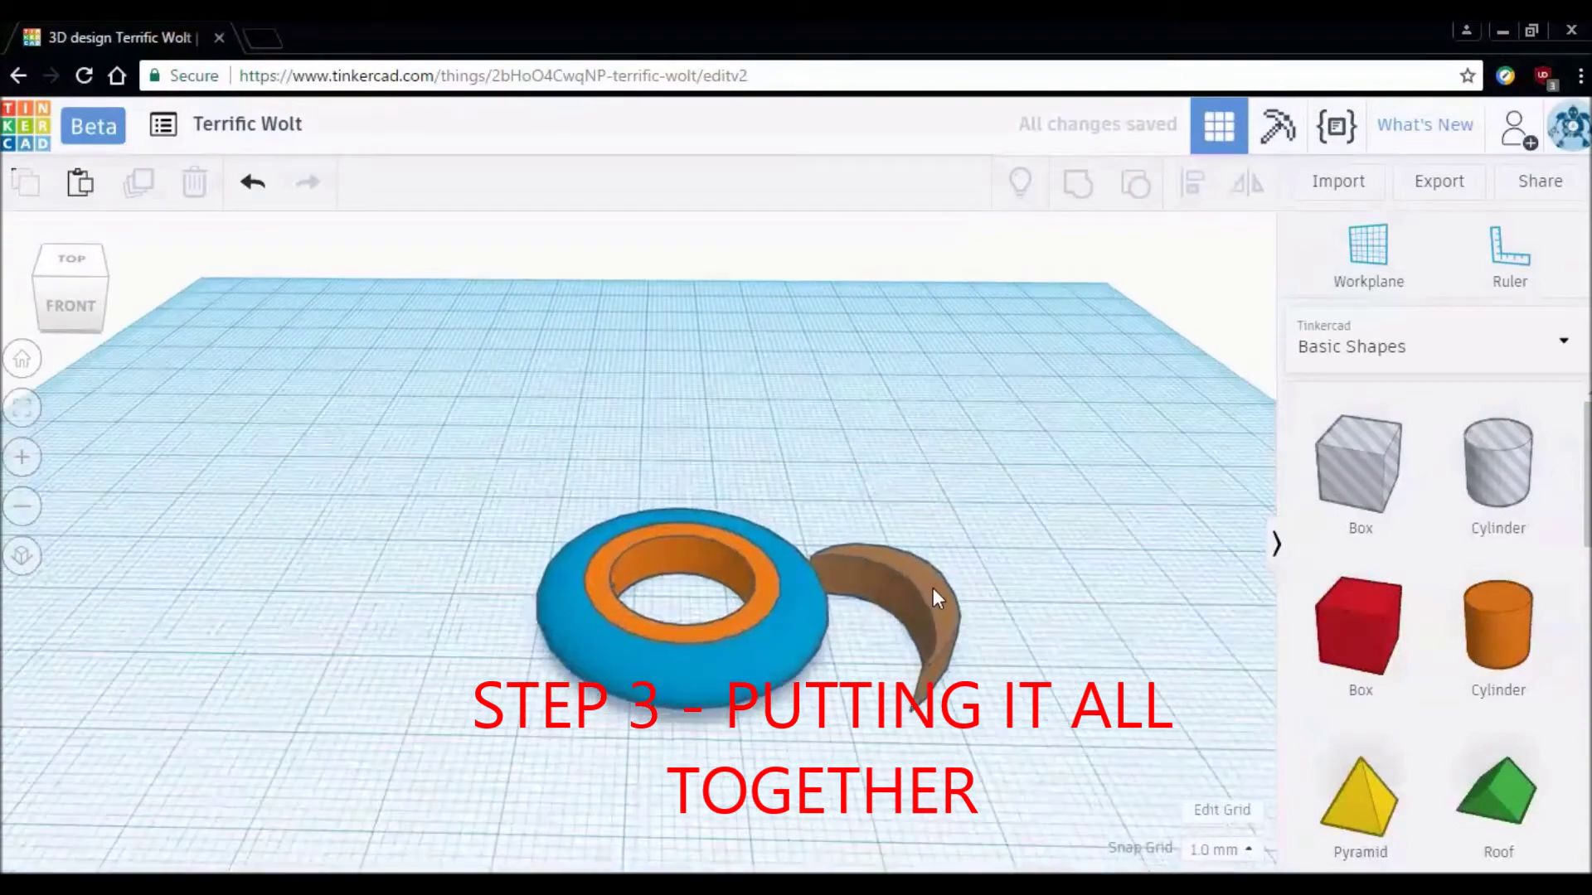
left_click(933, 590)
left_click(875, 550)
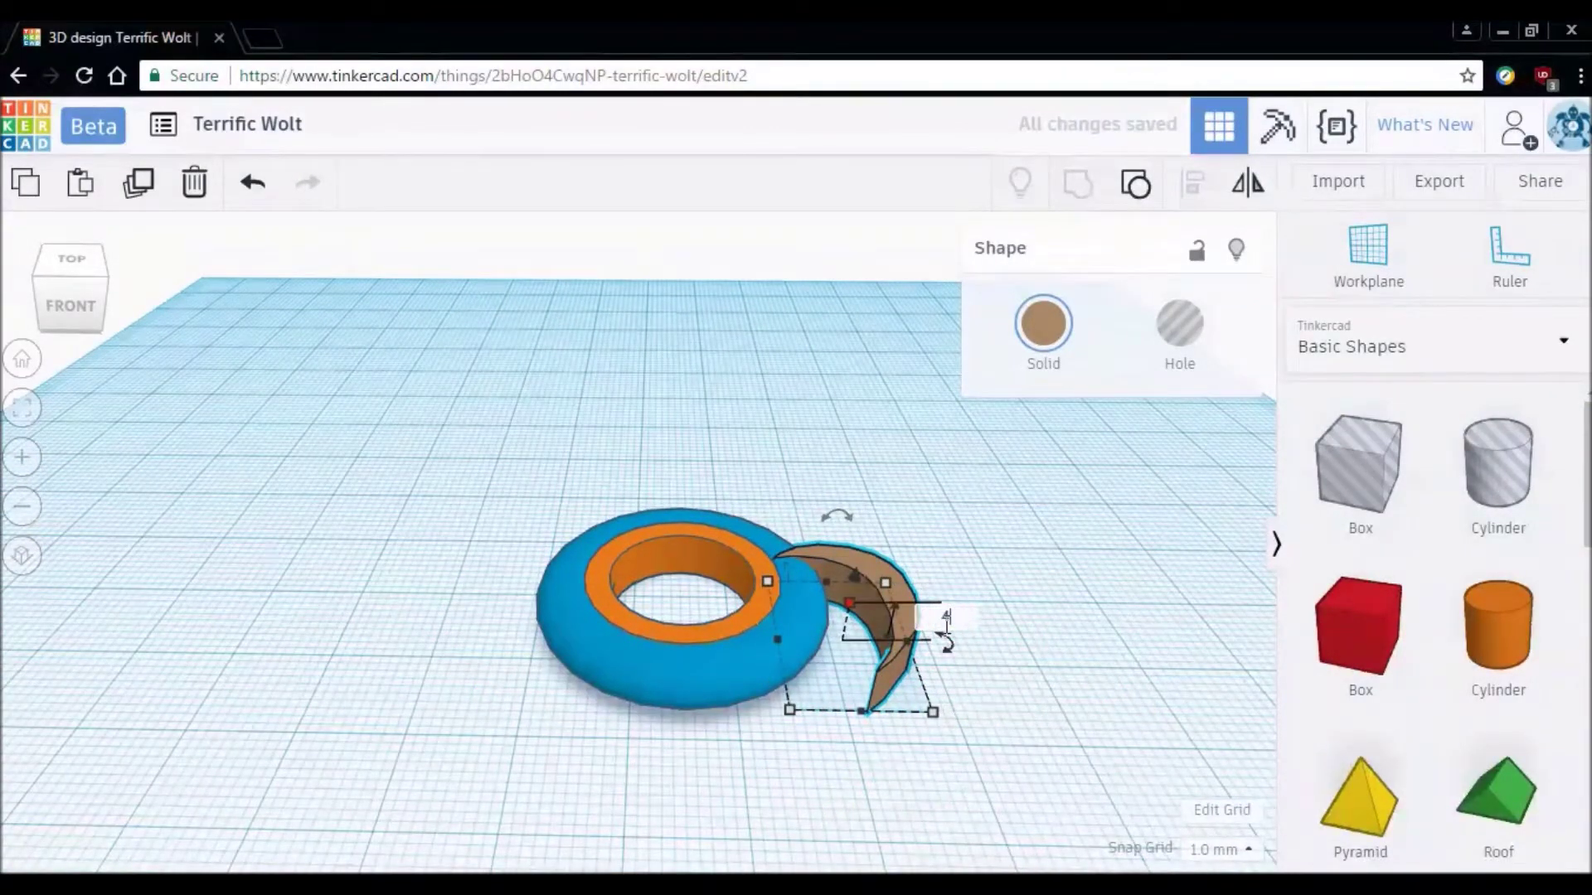
left_click(985, 626)
Rotate the arc 22.5° and shift it snug against the torus's right edge.
right_click_drag(907, 622, 692, 742)
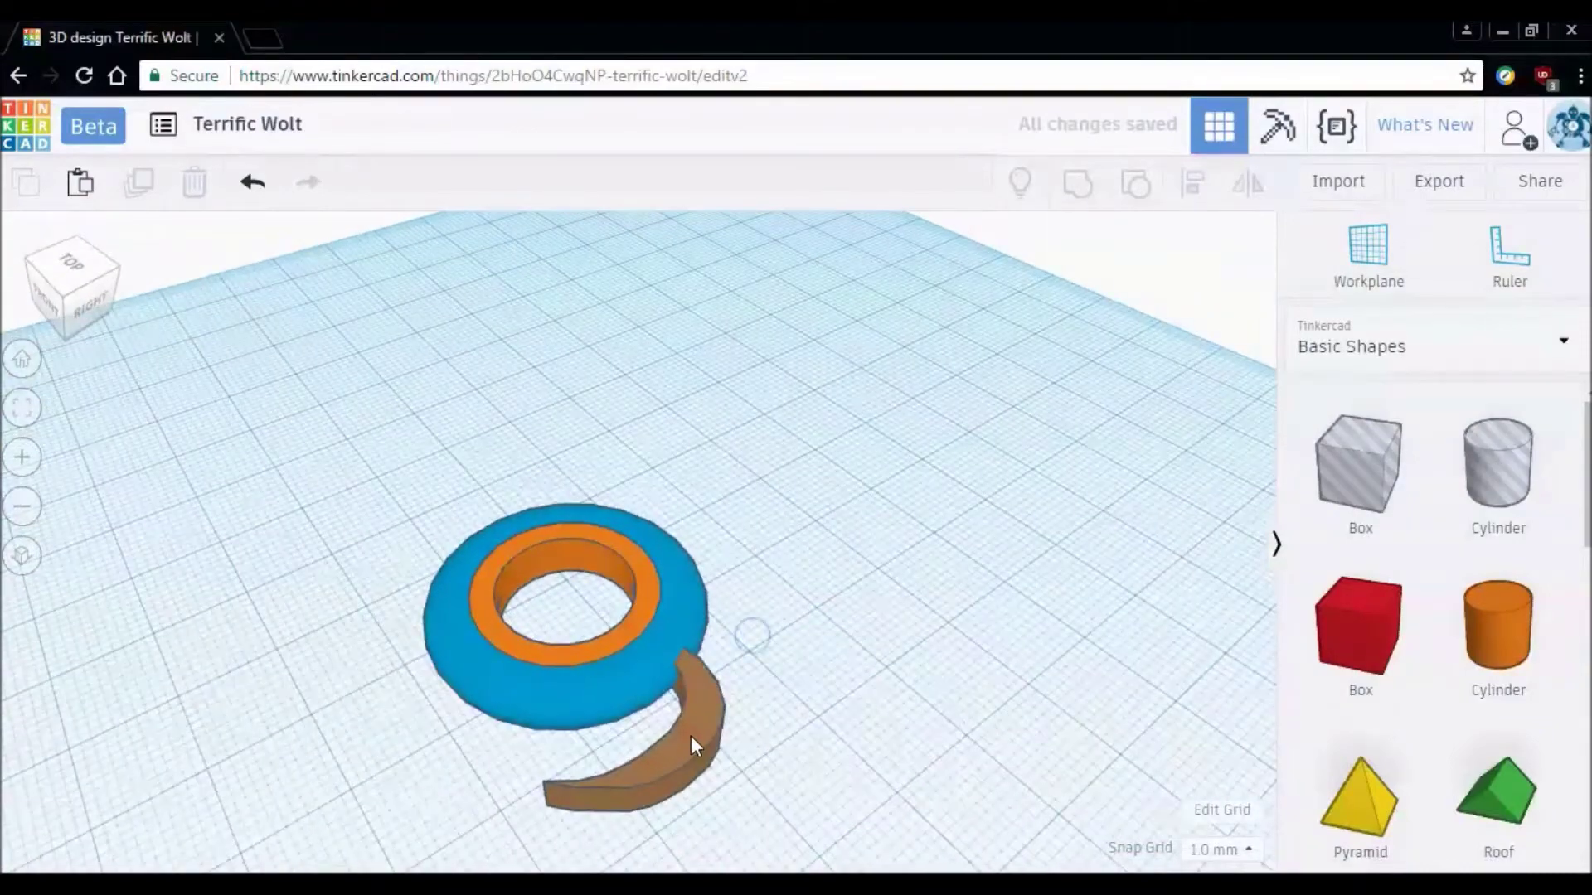
left_click(690, 743)
left_click(806, 743)
left_click(705, 750)
left_click_drag(692, 821, 728, 802)
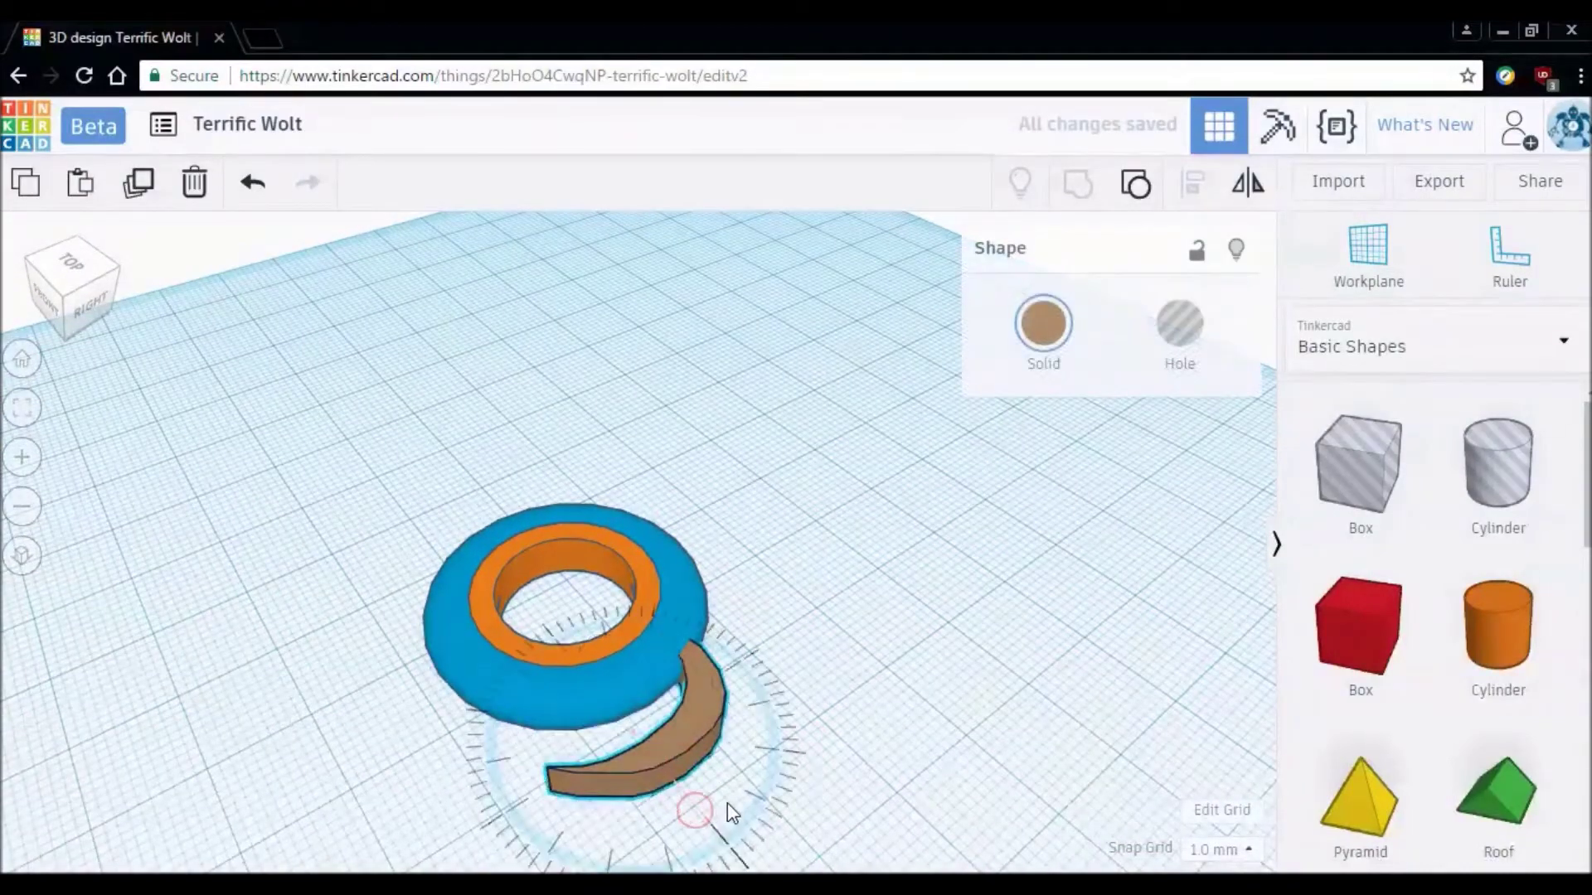
left_click(902, 737)
mouse_move(928, 728)
right_mouse_down()
mouse_move(1027, 707)
mouse_move(956, 622)
mouse_move(853, 639)
right_mouse_up()
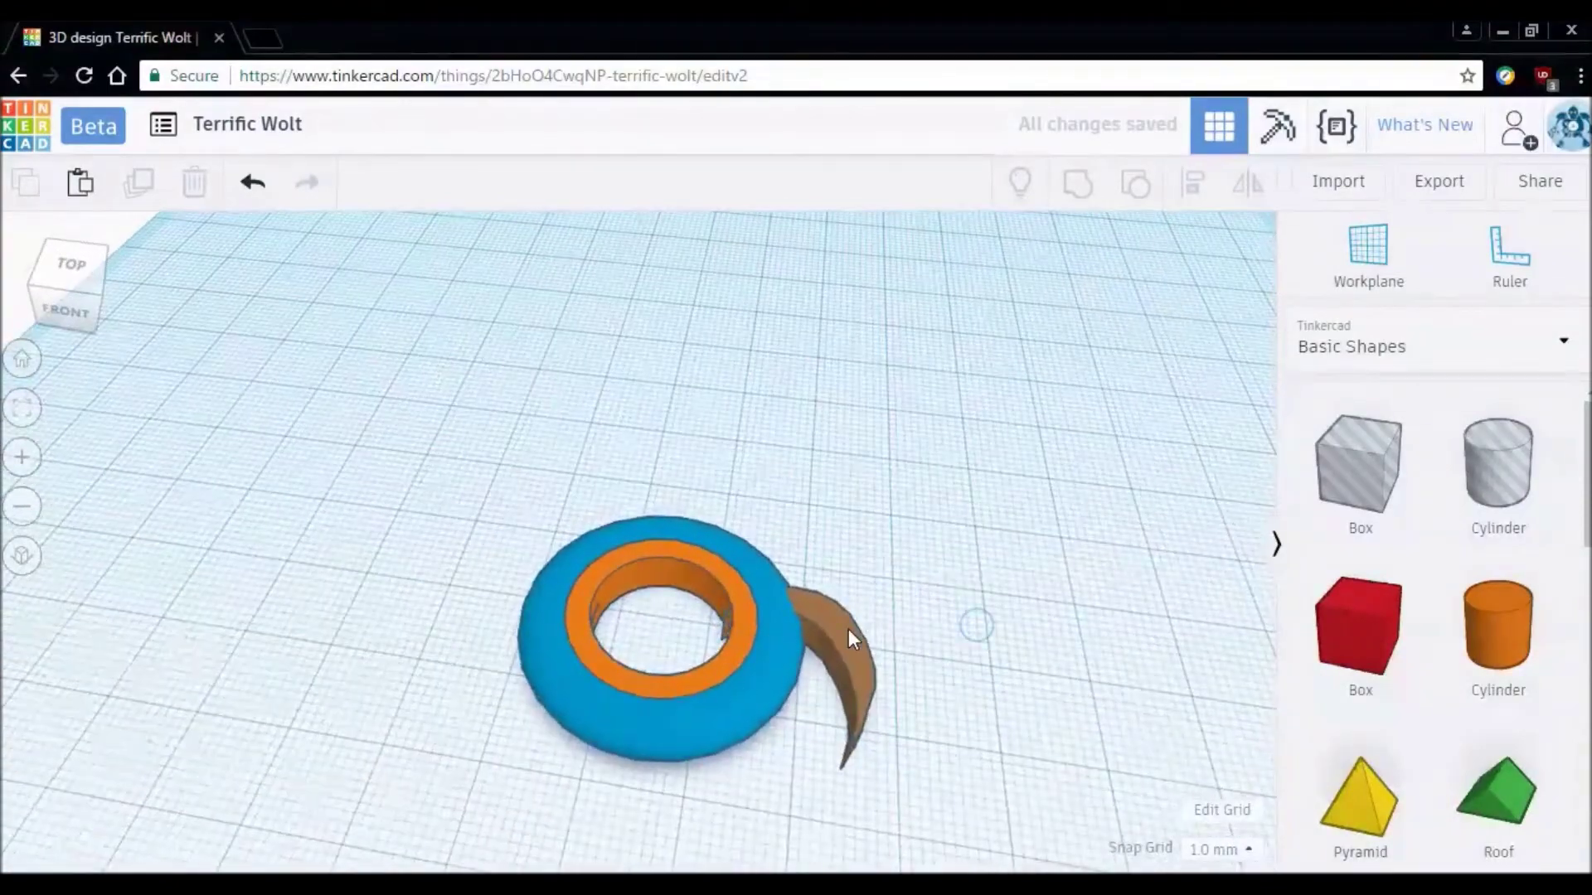
left_click_drag(848, 629, 870, 628)
left_click(987, 605)
mouse_move(857, 624)
right_mouse_down()
mouse_move(1091, 575)
mouse_move(1077, 644)
mouse_move(874, 580)
right_mouse_up()
Duplicate the brown blade, flip the copy, and place it at the top of the ring.
left_click(874, 581)
left_click(858, 459)
left_click(917, 585)
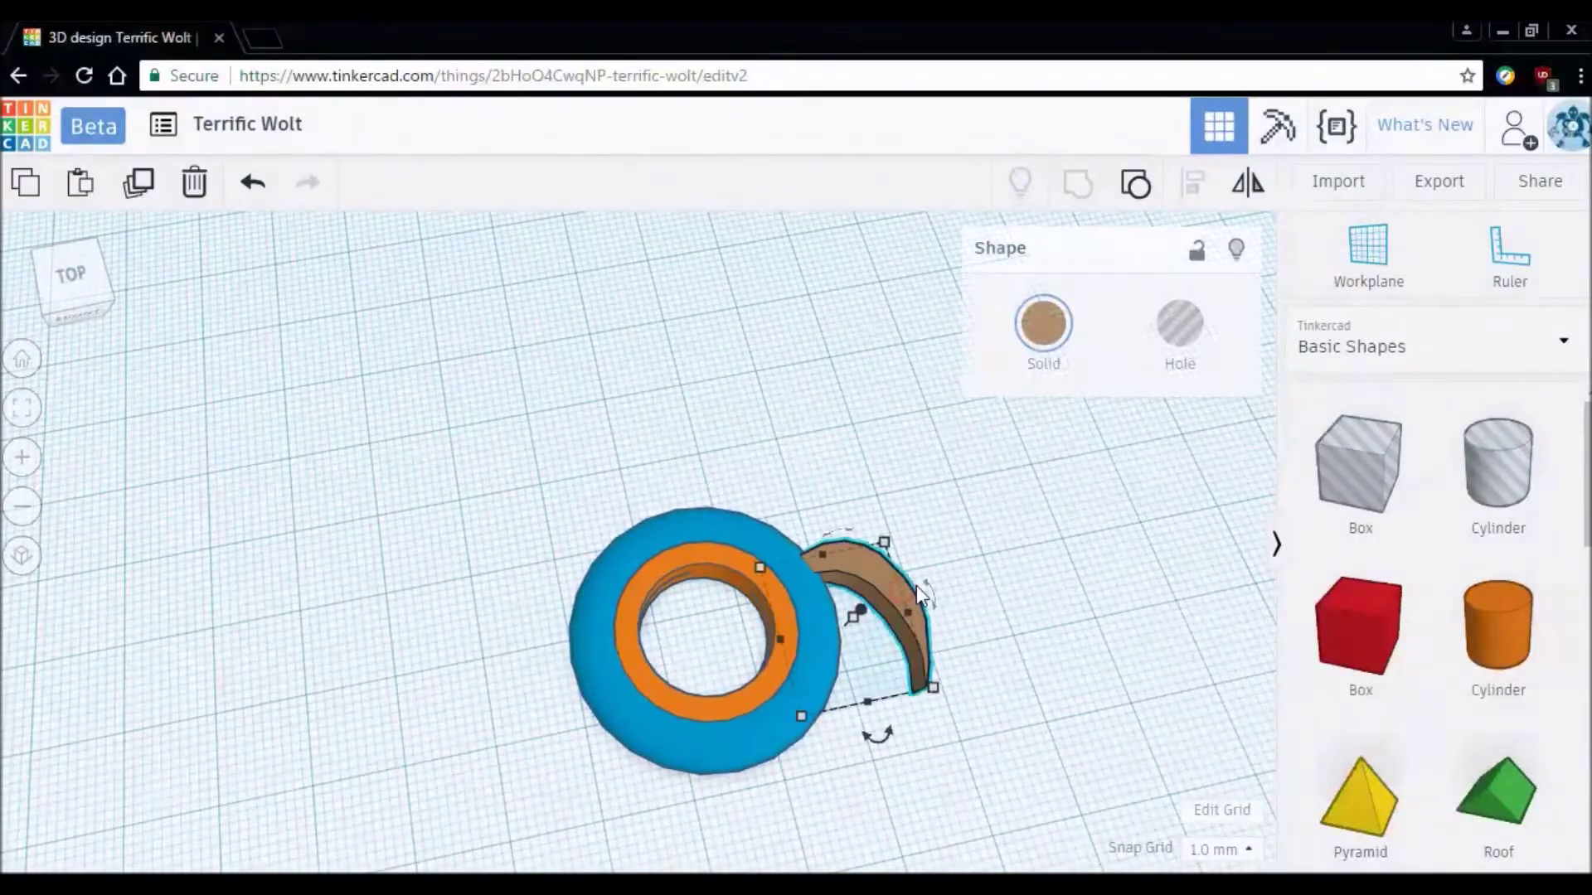
left_click(1026, 575)
key("ctrl+v")
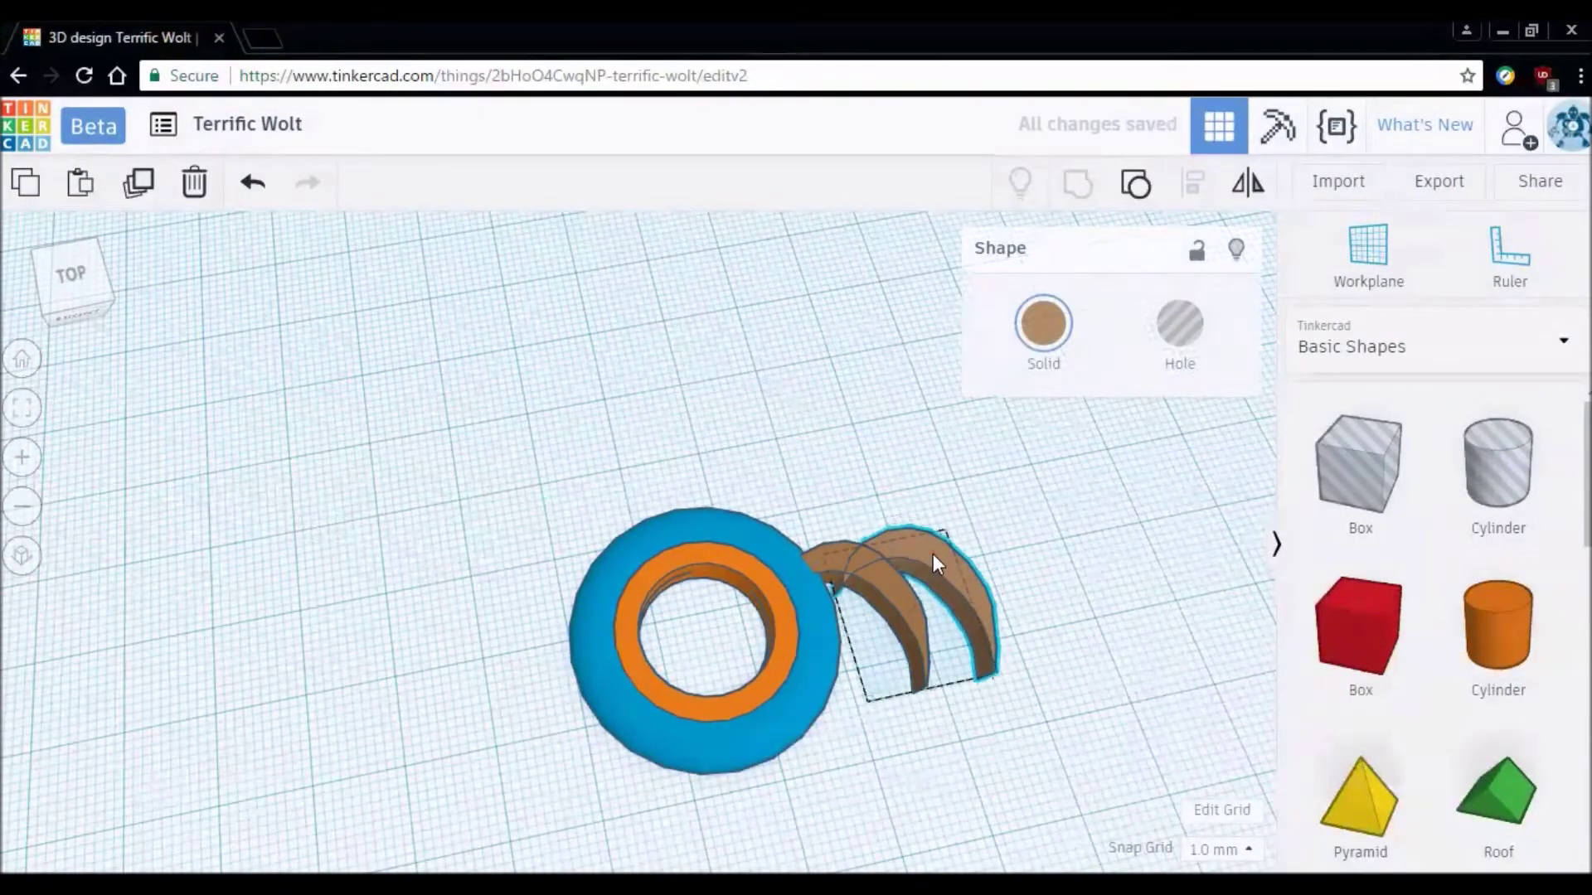
left_click_drag(932, 556, 689, 535)
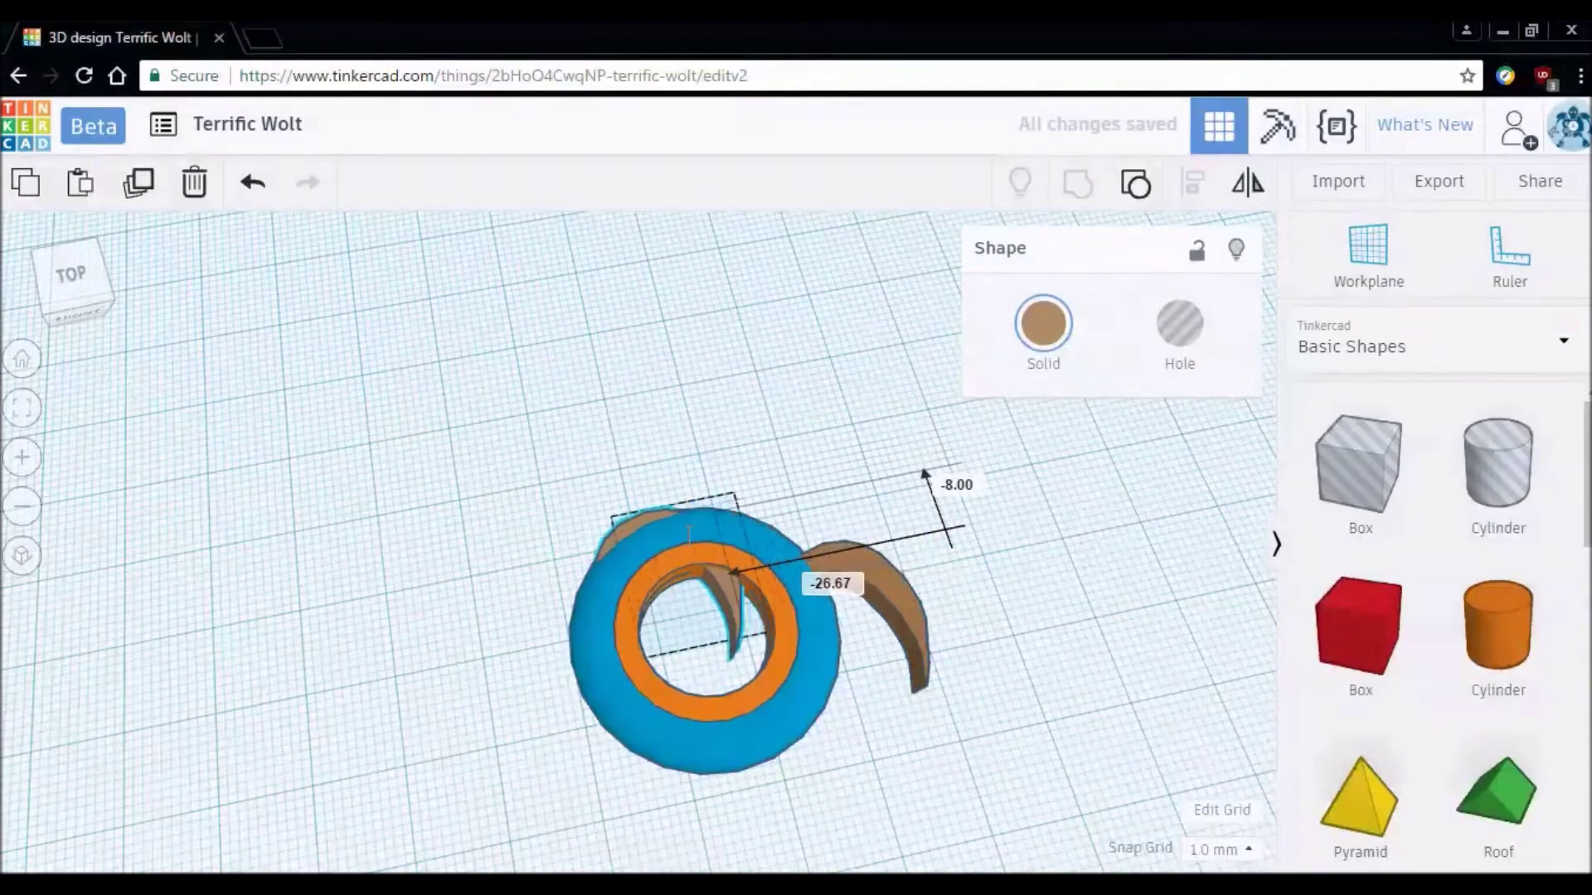
mouse_move(693, 704)
left_mouse_down()
mouse_move(691, 475)
mouse_move(676, 466)
mouse_move(707, 493)
left_mouse_up()
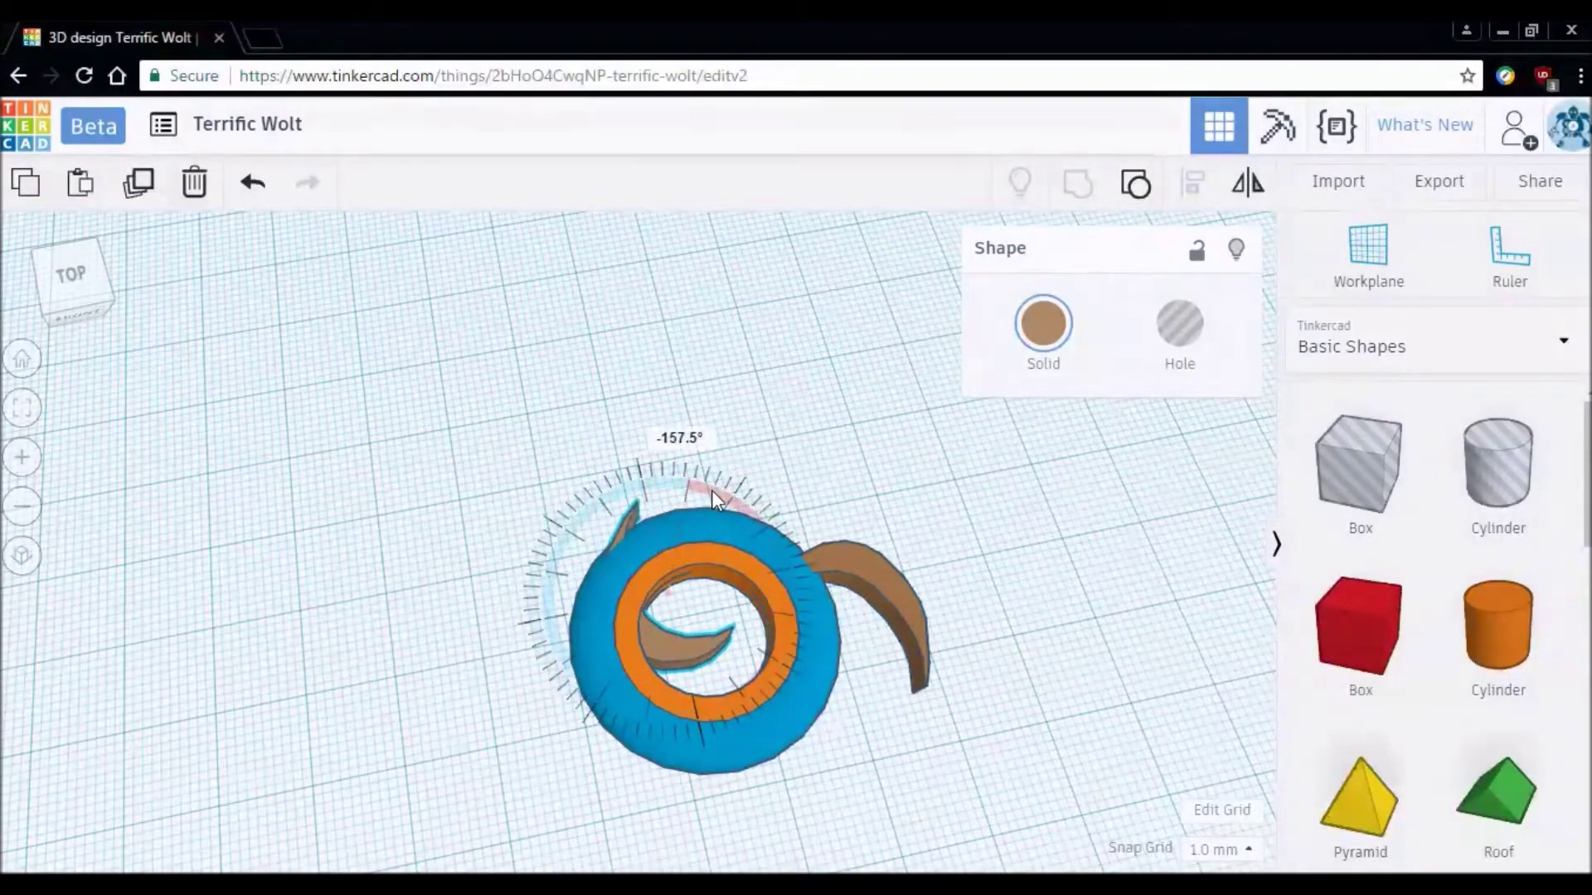
mouse_move(691, 649)
left_mouse_down()
mouse_move(688, 584)
mouse_move(957, 544)
left_mouse_up()
left_click(918, 522)
Duplicate the right-hand blade and move the copy to the bottom of the ring.
right_click_drag(917, 522, 827, 599)
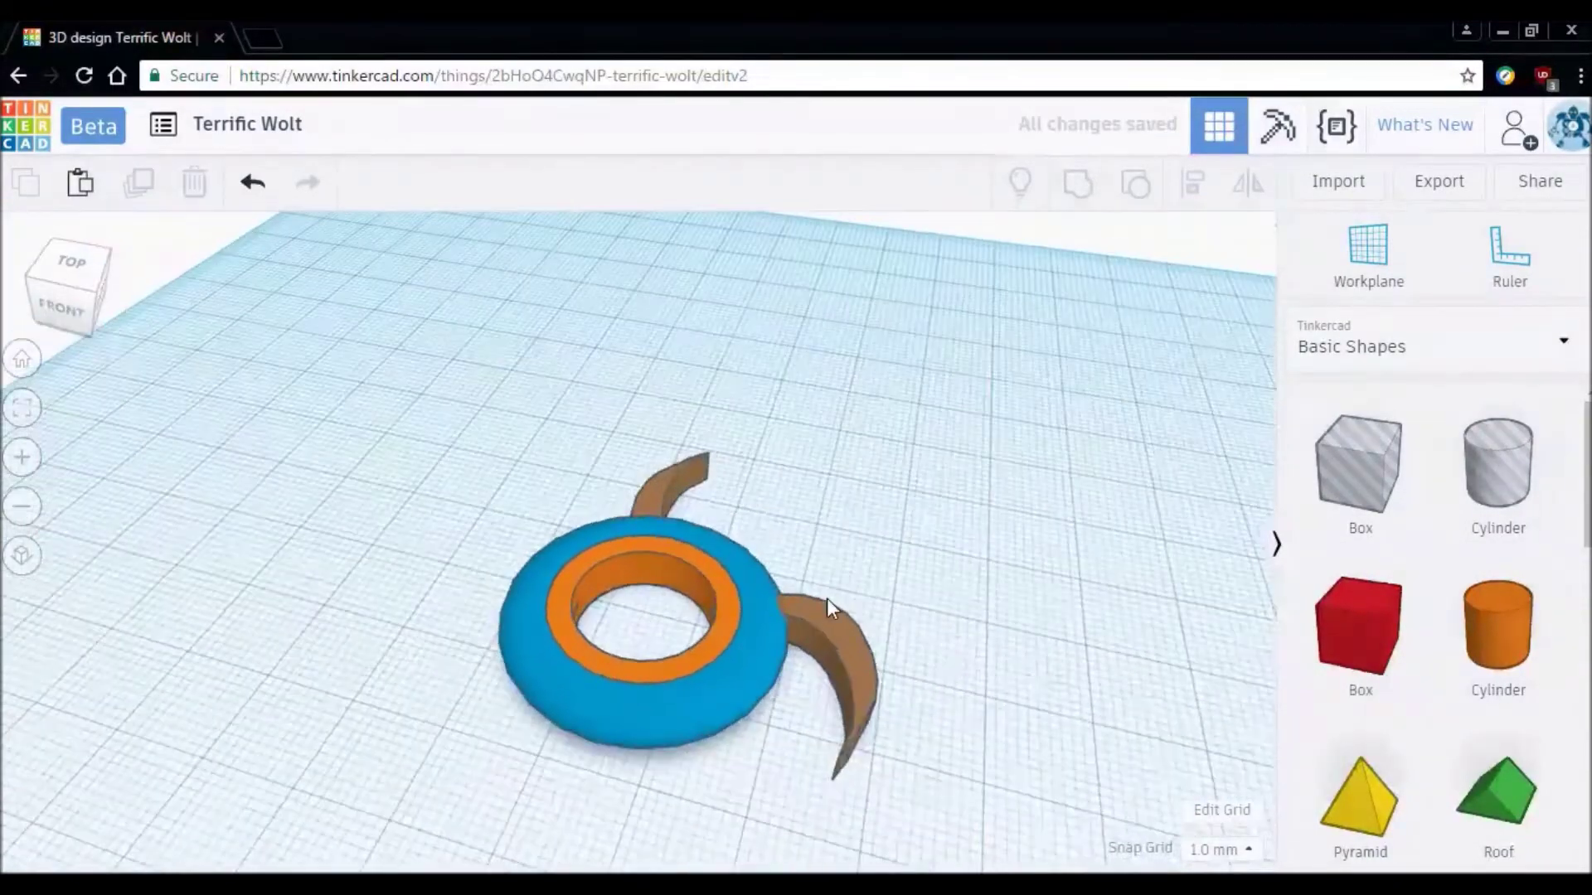
left_click(827, 616)
left_click(1051, 613)
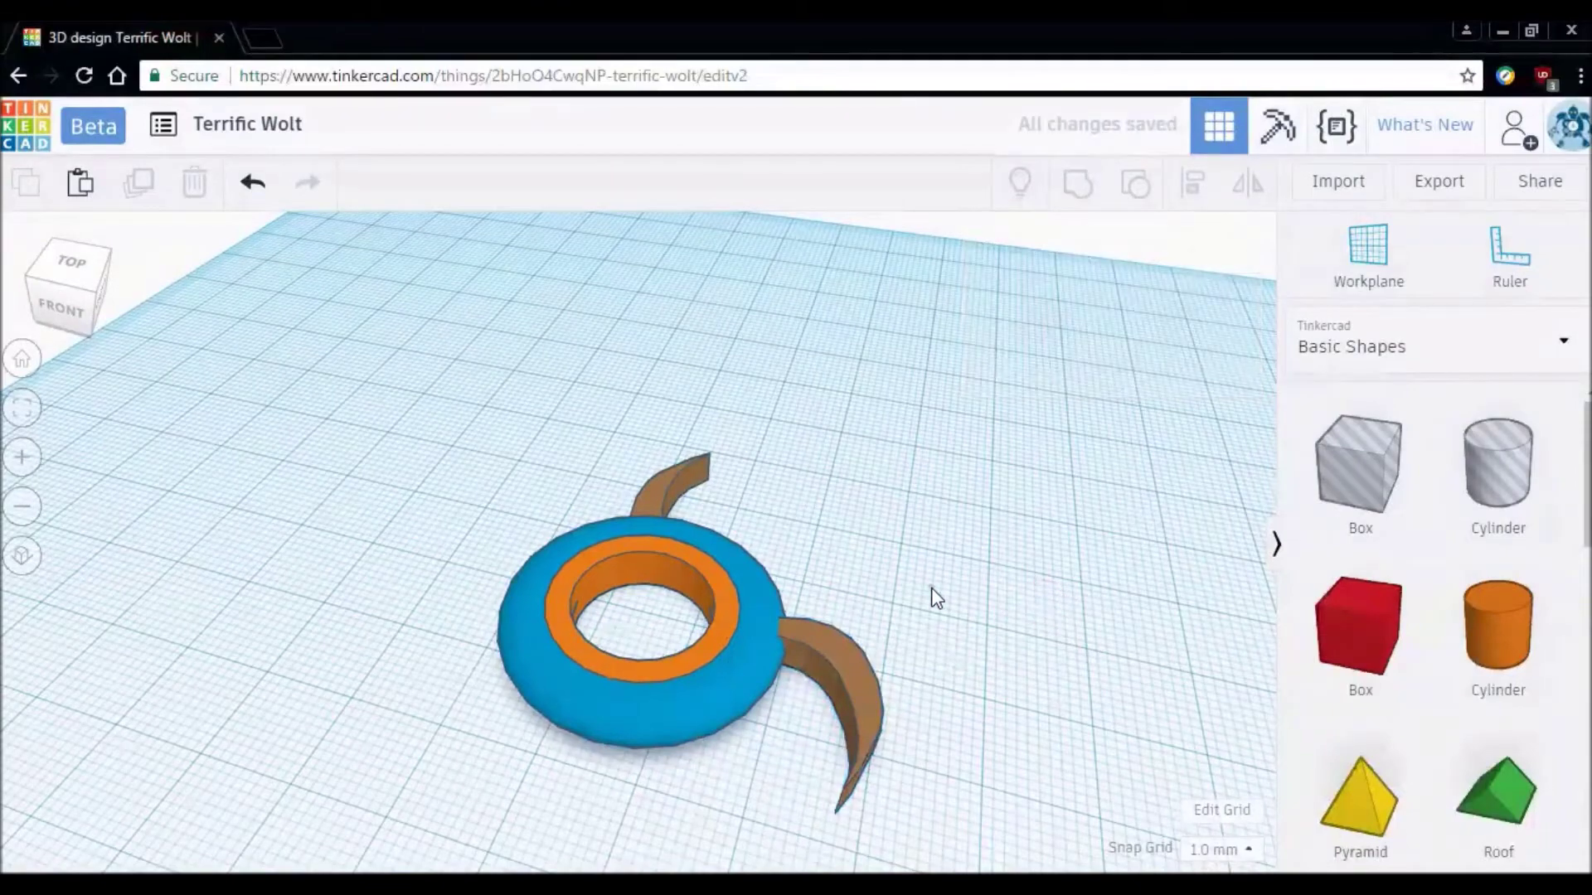
right_click_drag(934, 597, 1044, 613)
left_click(879, 608)
key("ctrl+d")
left_click(956, 599)
left_click_drag(956, 599, 899, 717)
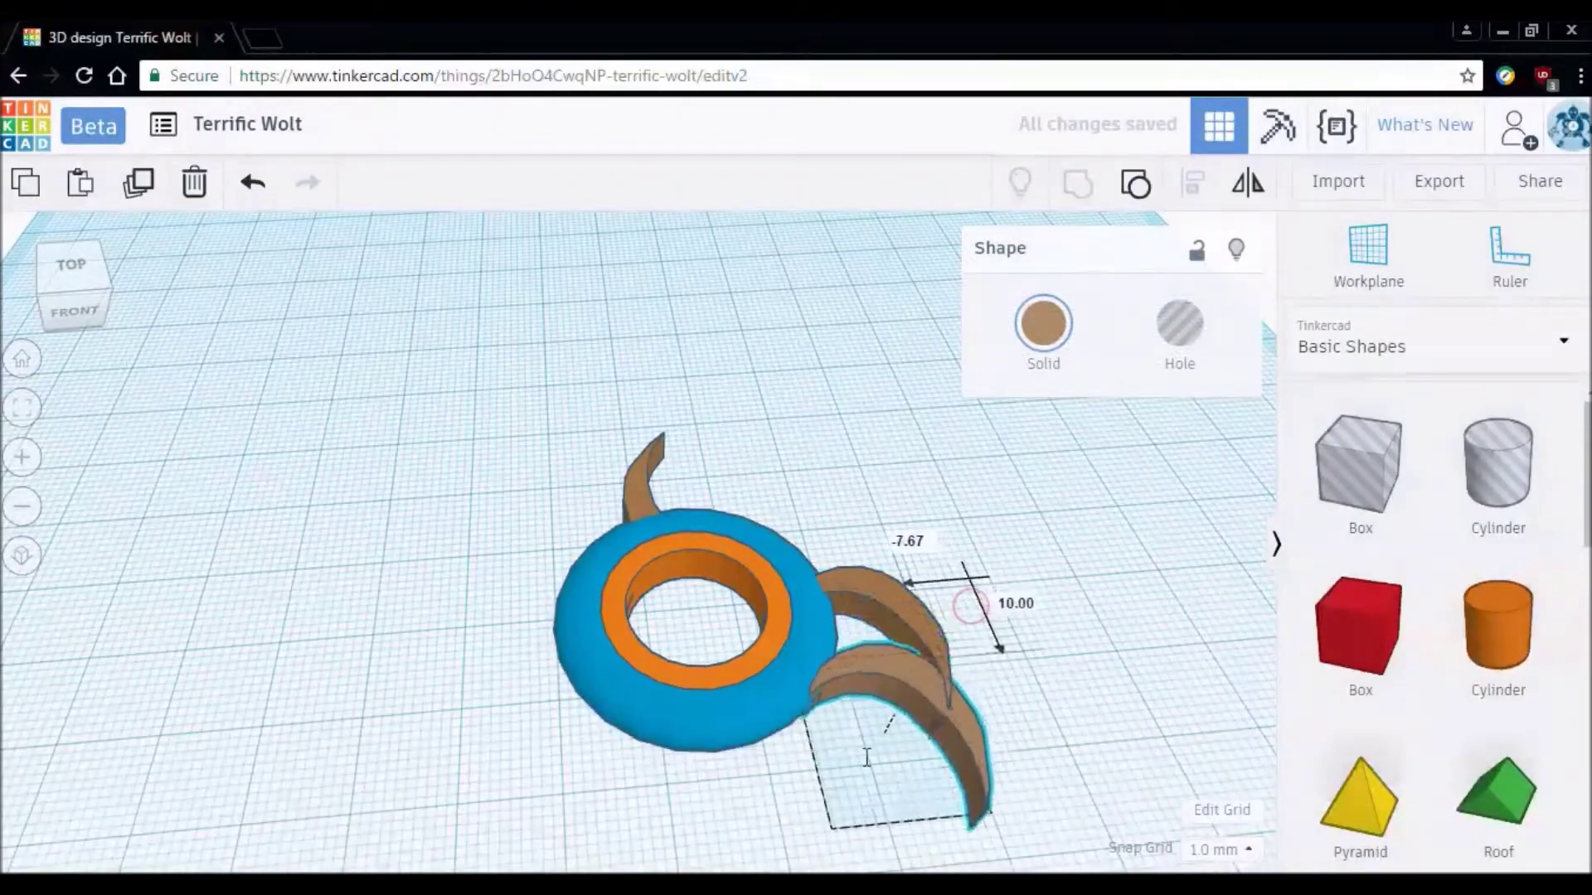
left_click(978, 789)
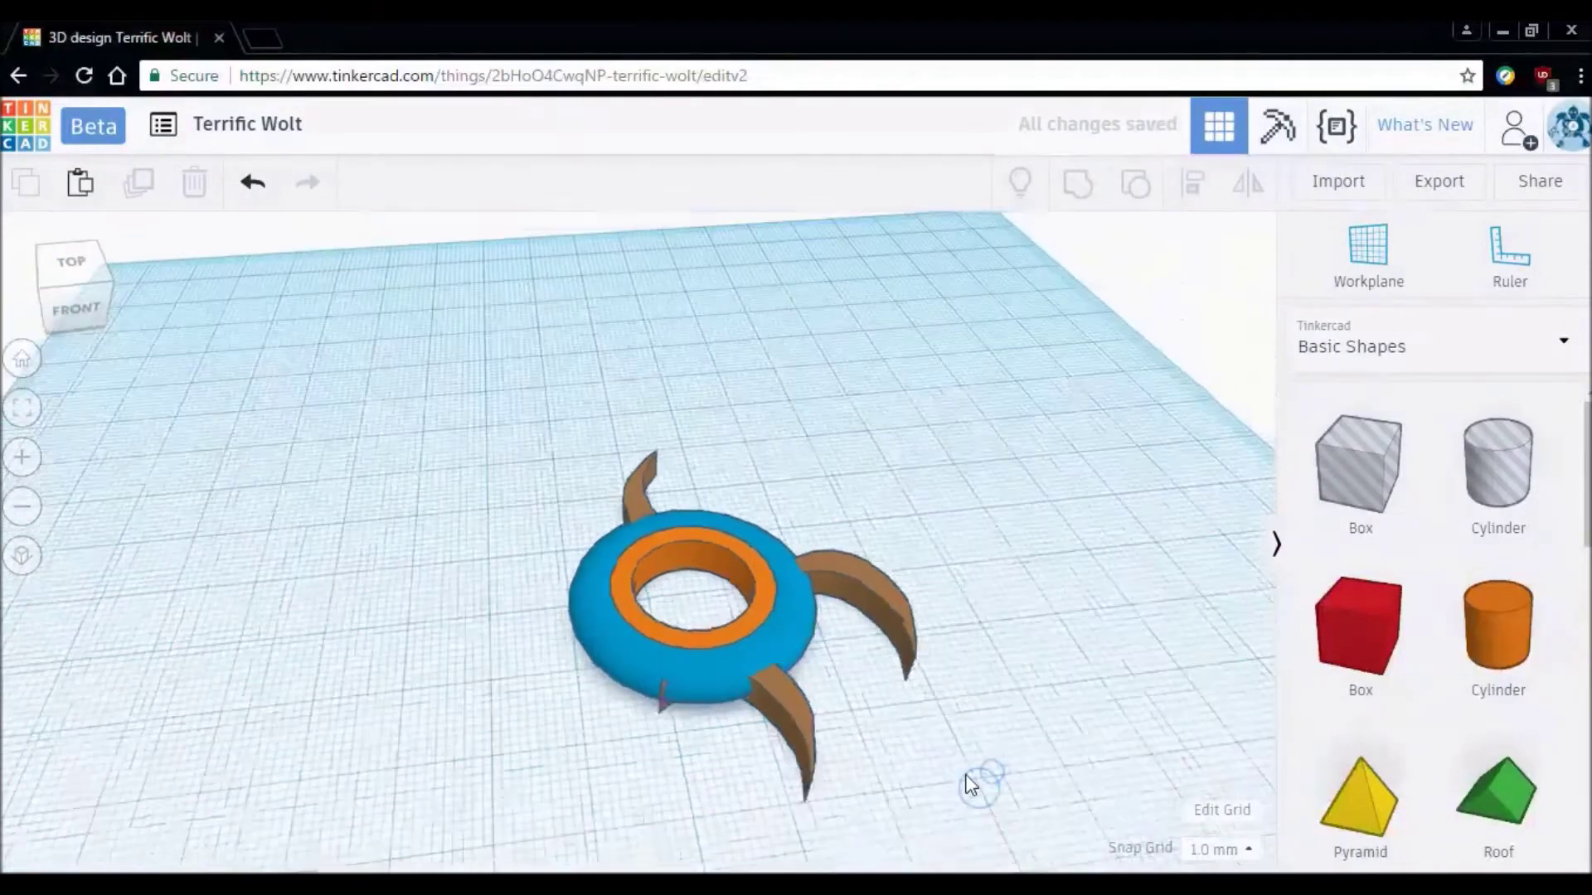
right_click_drag(982, 795, 776, 703)
Rotate the bottom blade about 45° and nudge the bottom and top blades against the ring.
left_click(776, 703)
left_click_drag(725, 806, 655, 788)
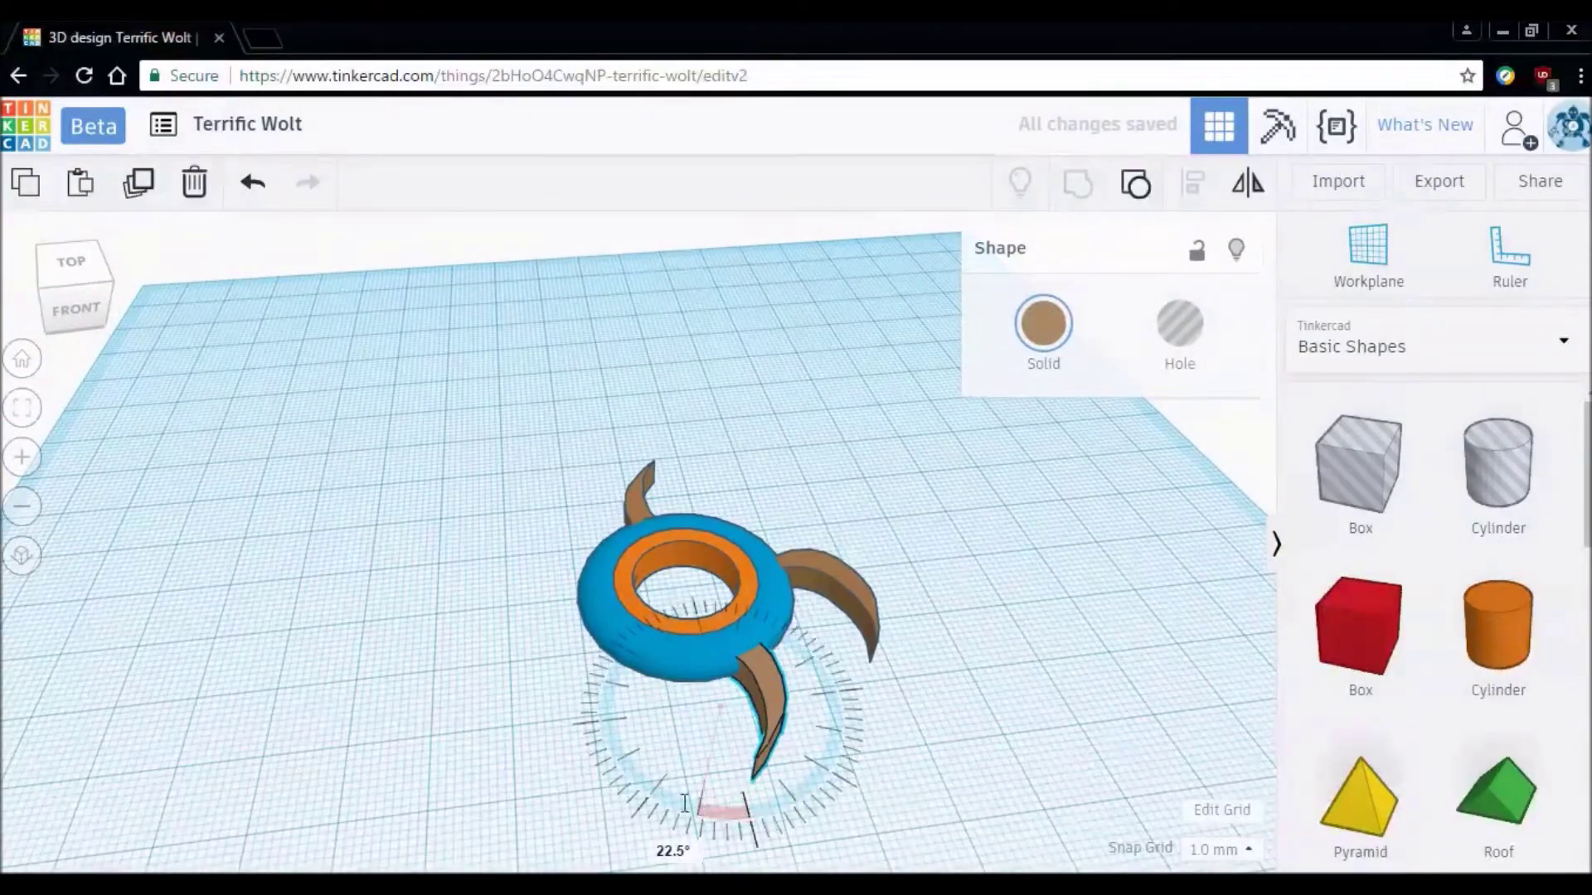
left_click(774, 688)
left_click(718, 723)
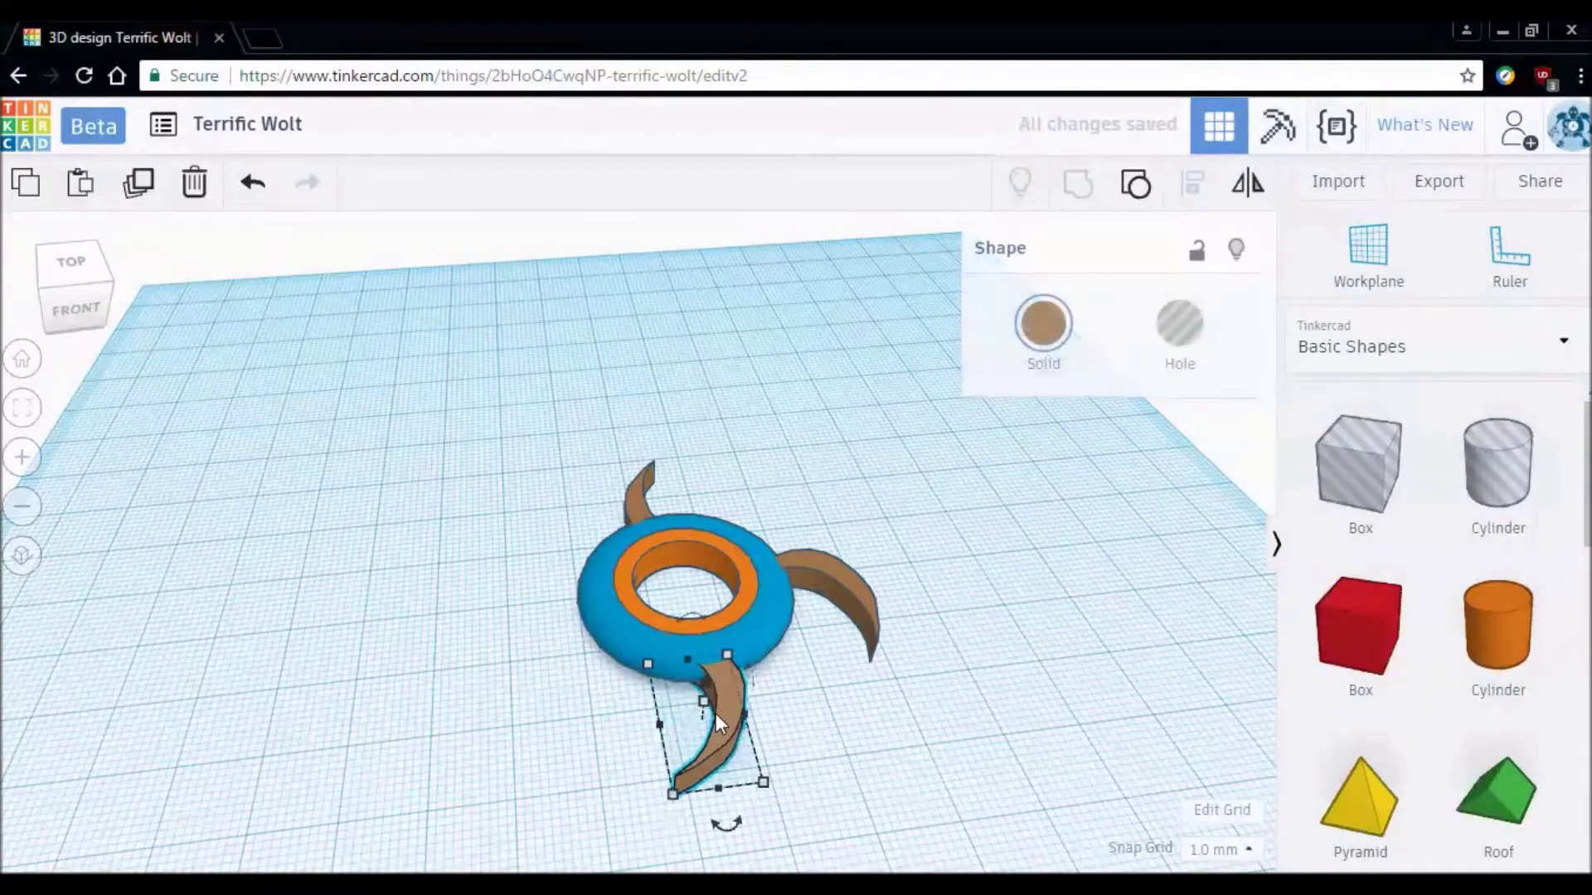
left_click_drag(711, 703, 704, 692)
left_click(842, 728)
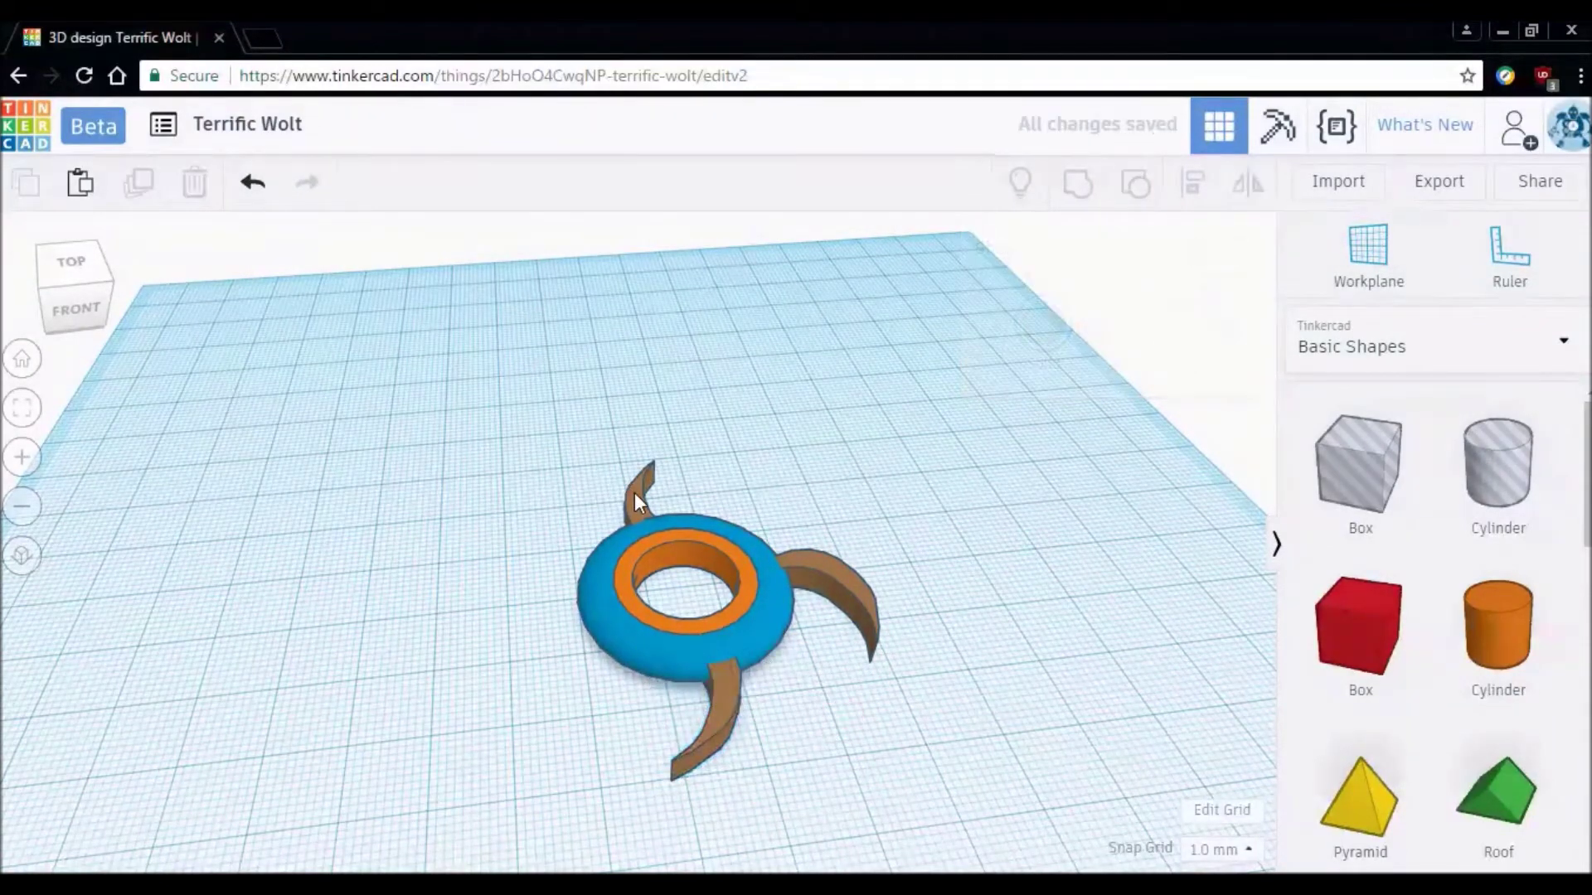
left_click(634, 498)
left_click_drag(635, 498, 642, 500)
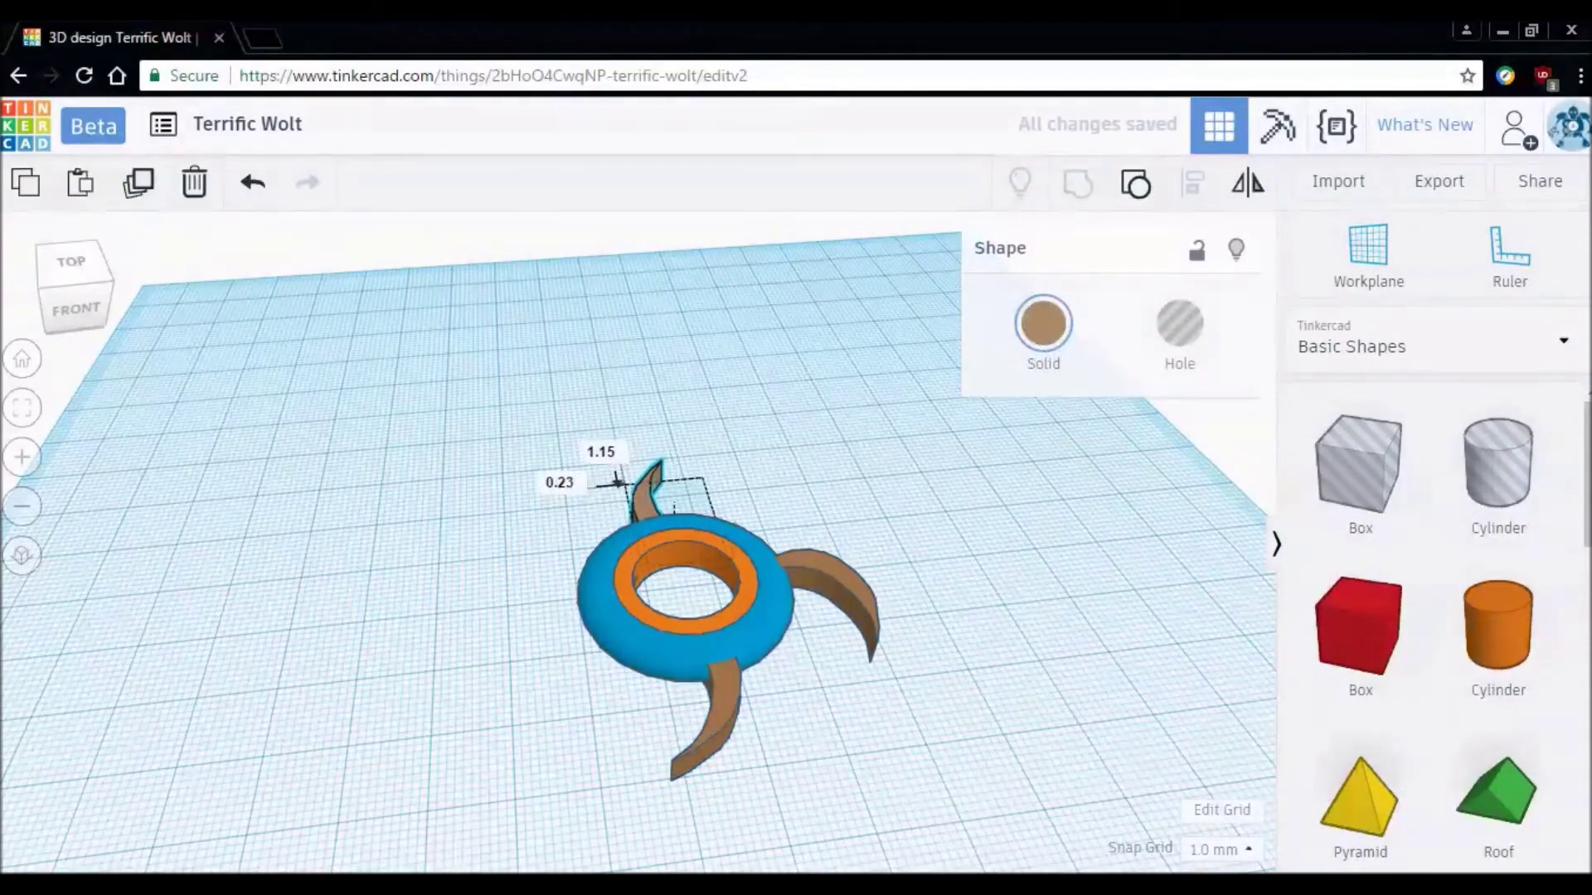
left_click(1066, 664)
Copy the right-hand blade to the ring's left side, turn it about 180°, and seat it.
left_click(837, 601)
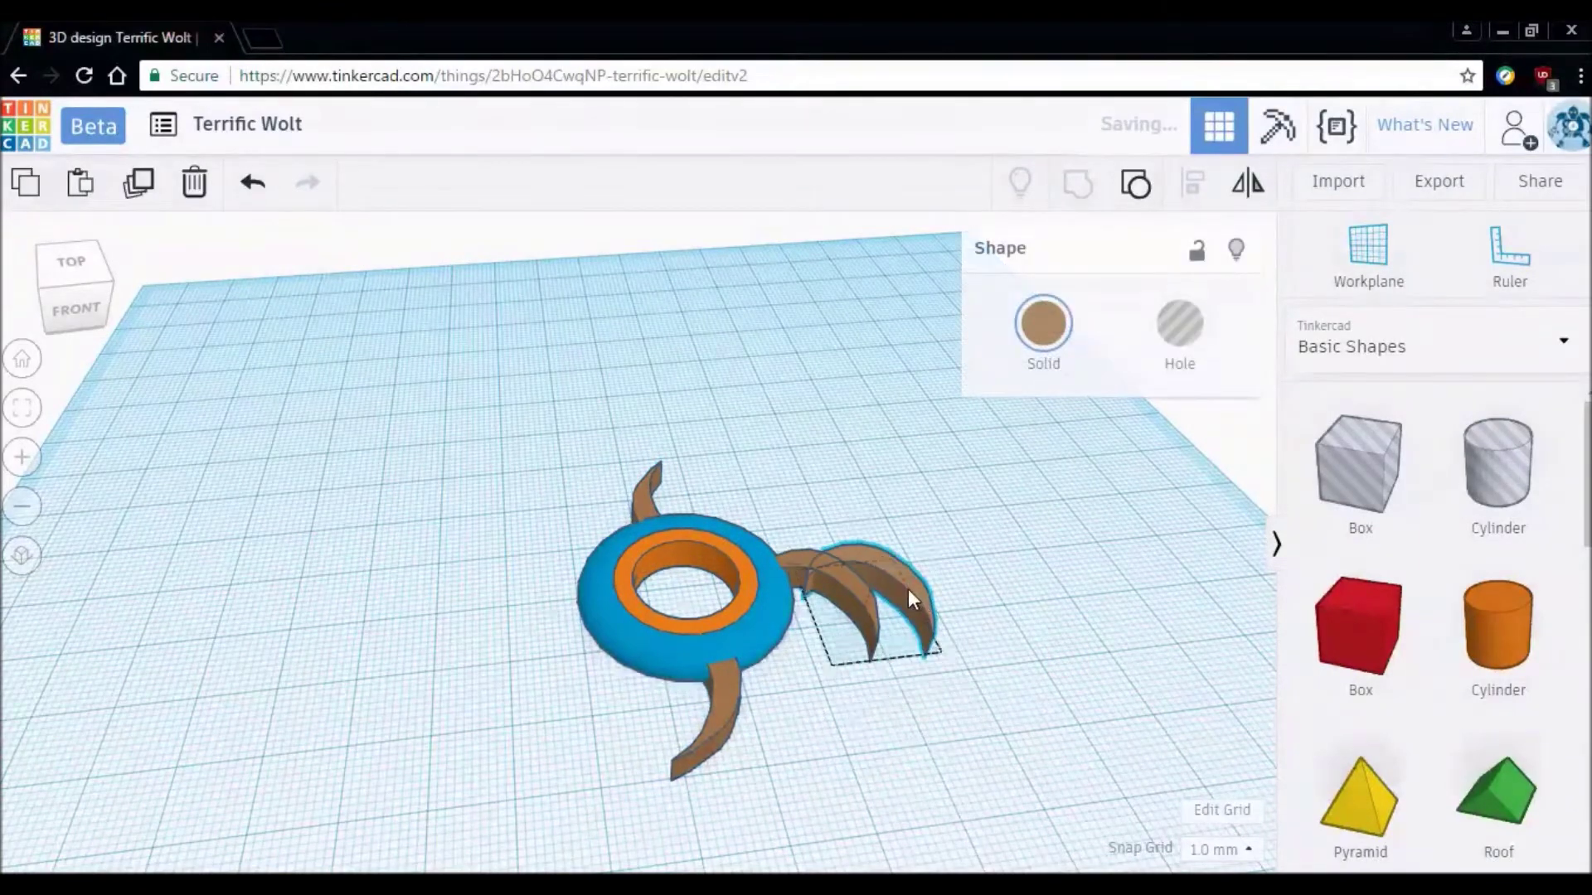
left_click_drag(838, 605, 518, 613, "alt")
left_click_drag(531, 699, 544, 566)
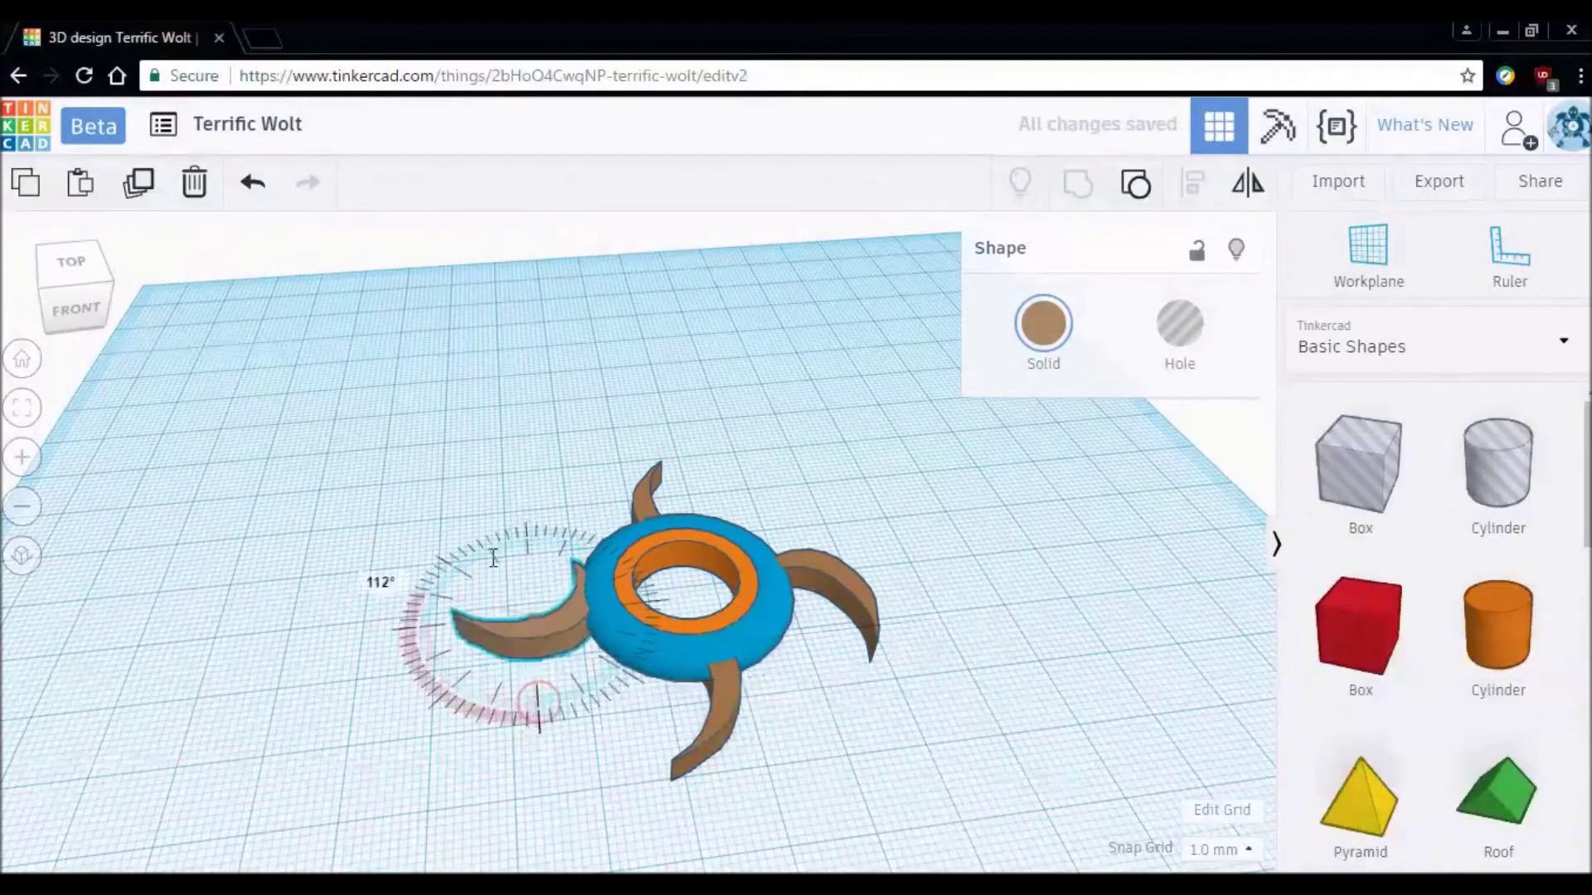
left_click(888, 738)
mouse_move(550, 658)
left_mouse_down()
mouse_move(544, 635)
mouse_move(590, 628)
left_mouse_up()
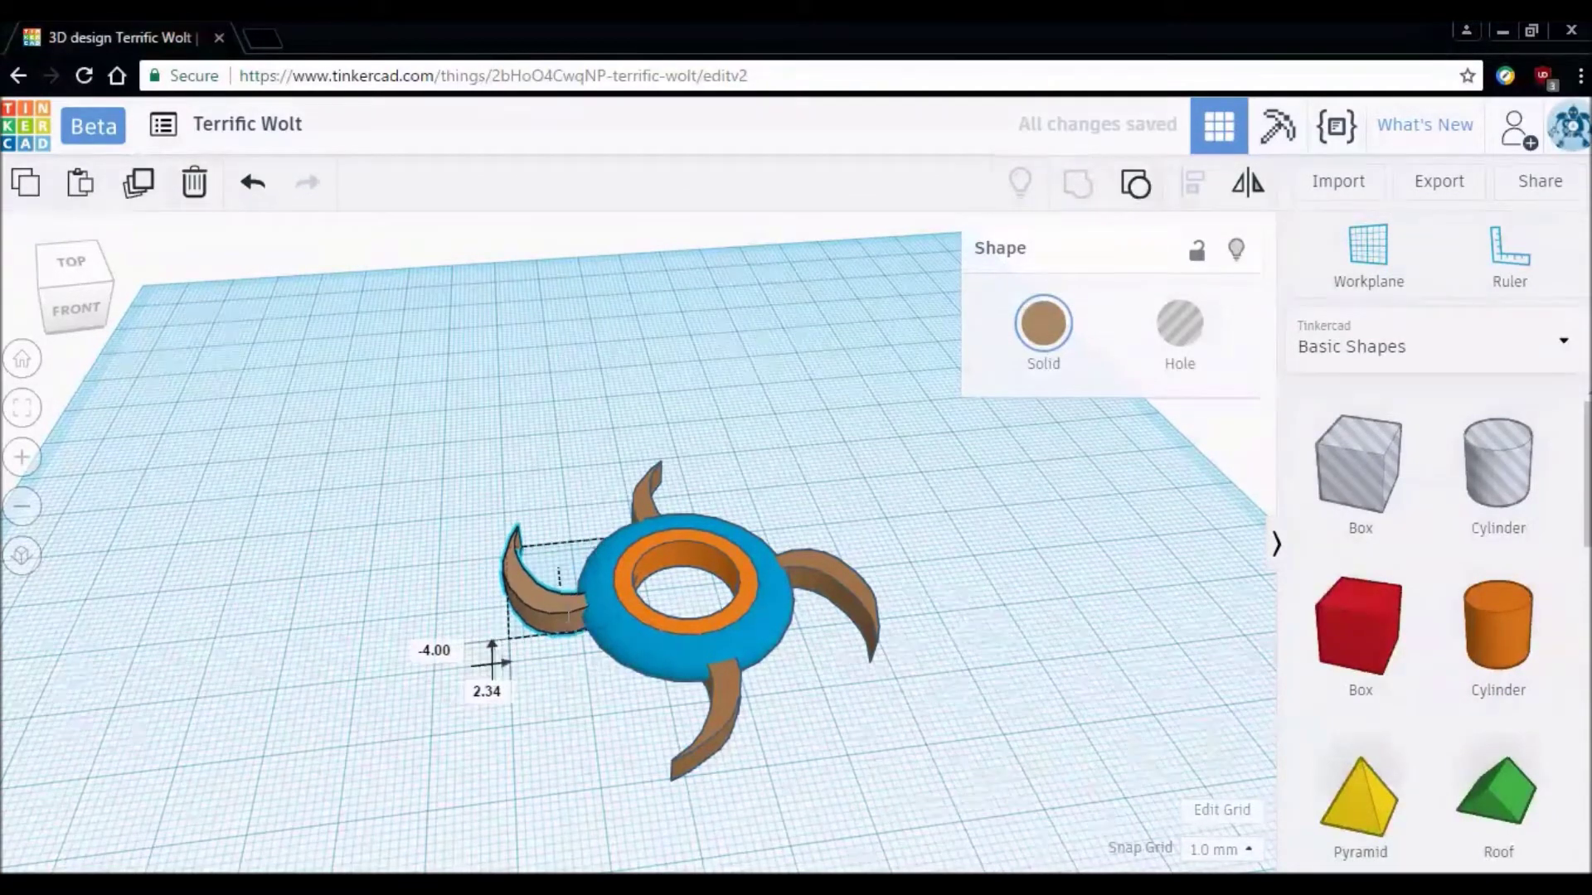
left_click_drag(546, 618, 552, 620)
left_click(978, 679)
mouse_move(978, 678)
right_mouse_down()
mouse_move(782, 601)
mouse_move(650, 604)
mouse_move(569, 618)
mouse_move(358, 710)
mouse_move(612, 779)
mouse_move(747, 724)
mouse_move(677, 524)
right_mouse_up()
Nudge the top and lower blades into even positions against the torus.
left_click(654, 508)
left_click_drag(655, 512, 660, 500)
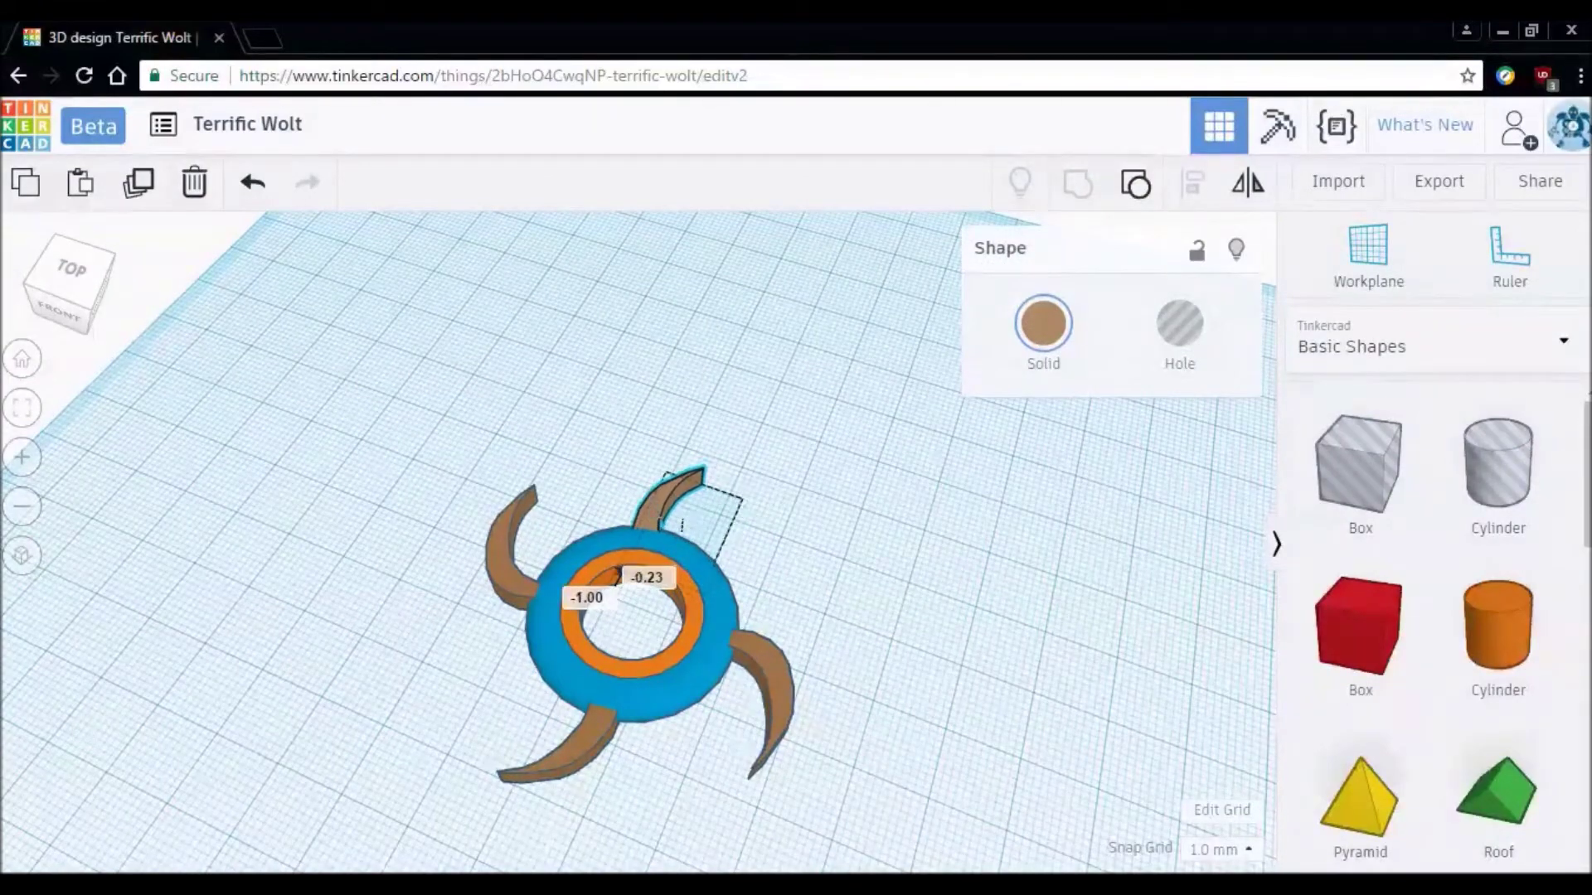
left_click_drag(660, 501, 663, 507)
mouse_move(889, 584)
right_mouse_down()
mouse_move(703, 522)
mouse_move(575, 514)
mouse_move(365, 551)
mouse_move(647, 564)
right_mouse_up()
left_click(659, 578)
left_click_drag(659, 579, 667, 584)
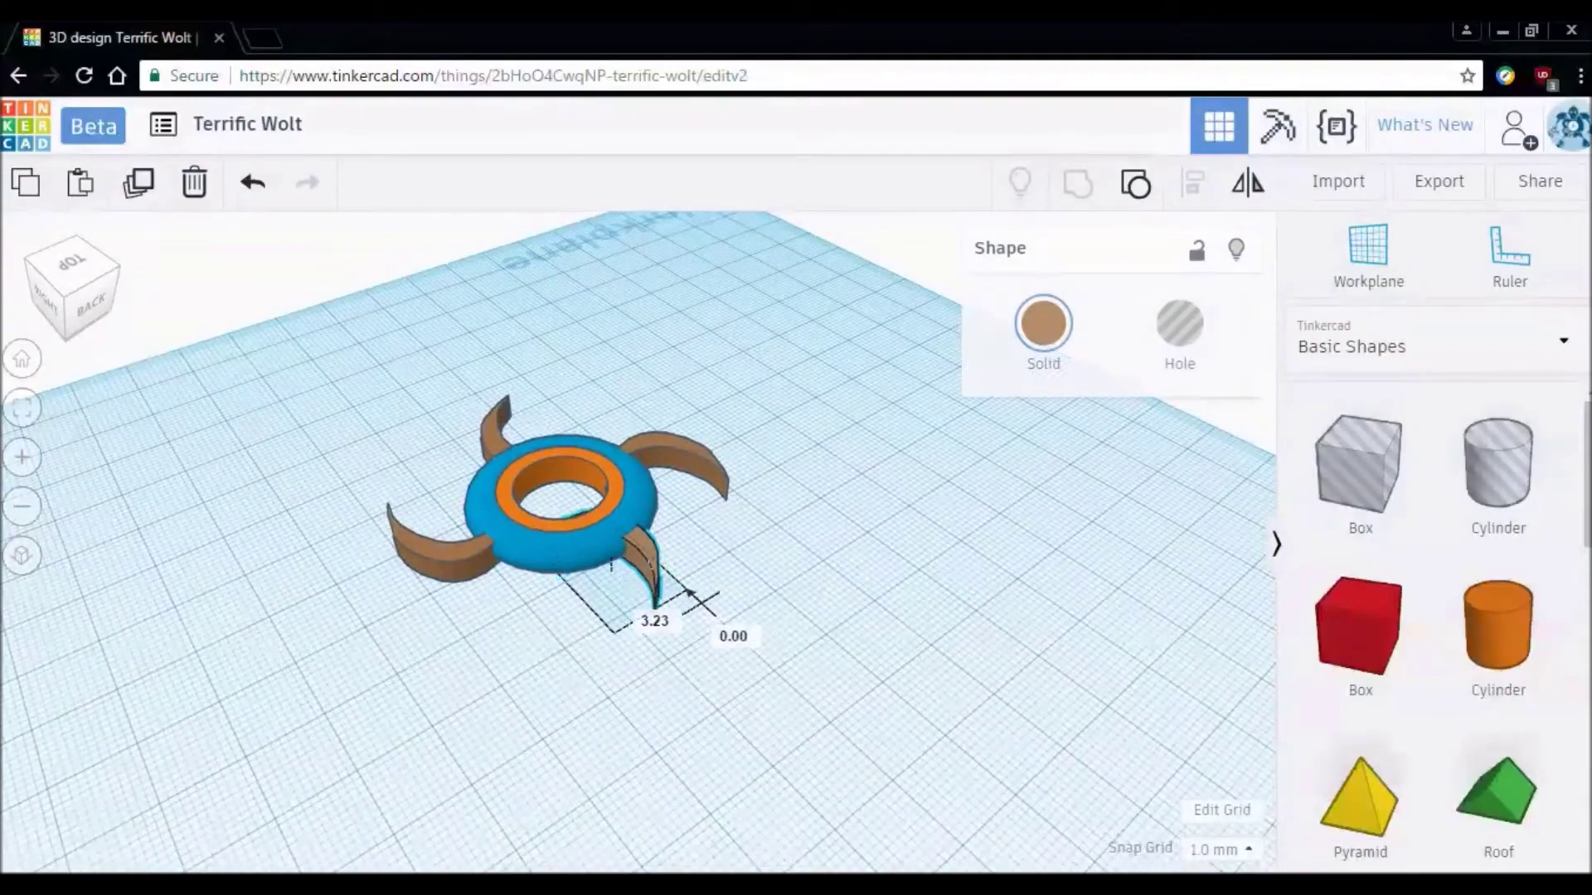
left_click(750, 598)
mouse_move(749, 599)
right_mouse_down()
mouse_move(916, 628)
mouse_move(860, 533)
mouse_move(934, 539)
mouse_move(785, 572)
mouse_move(863, 508)
mouse_move(703, 496)
right_mouse_up()
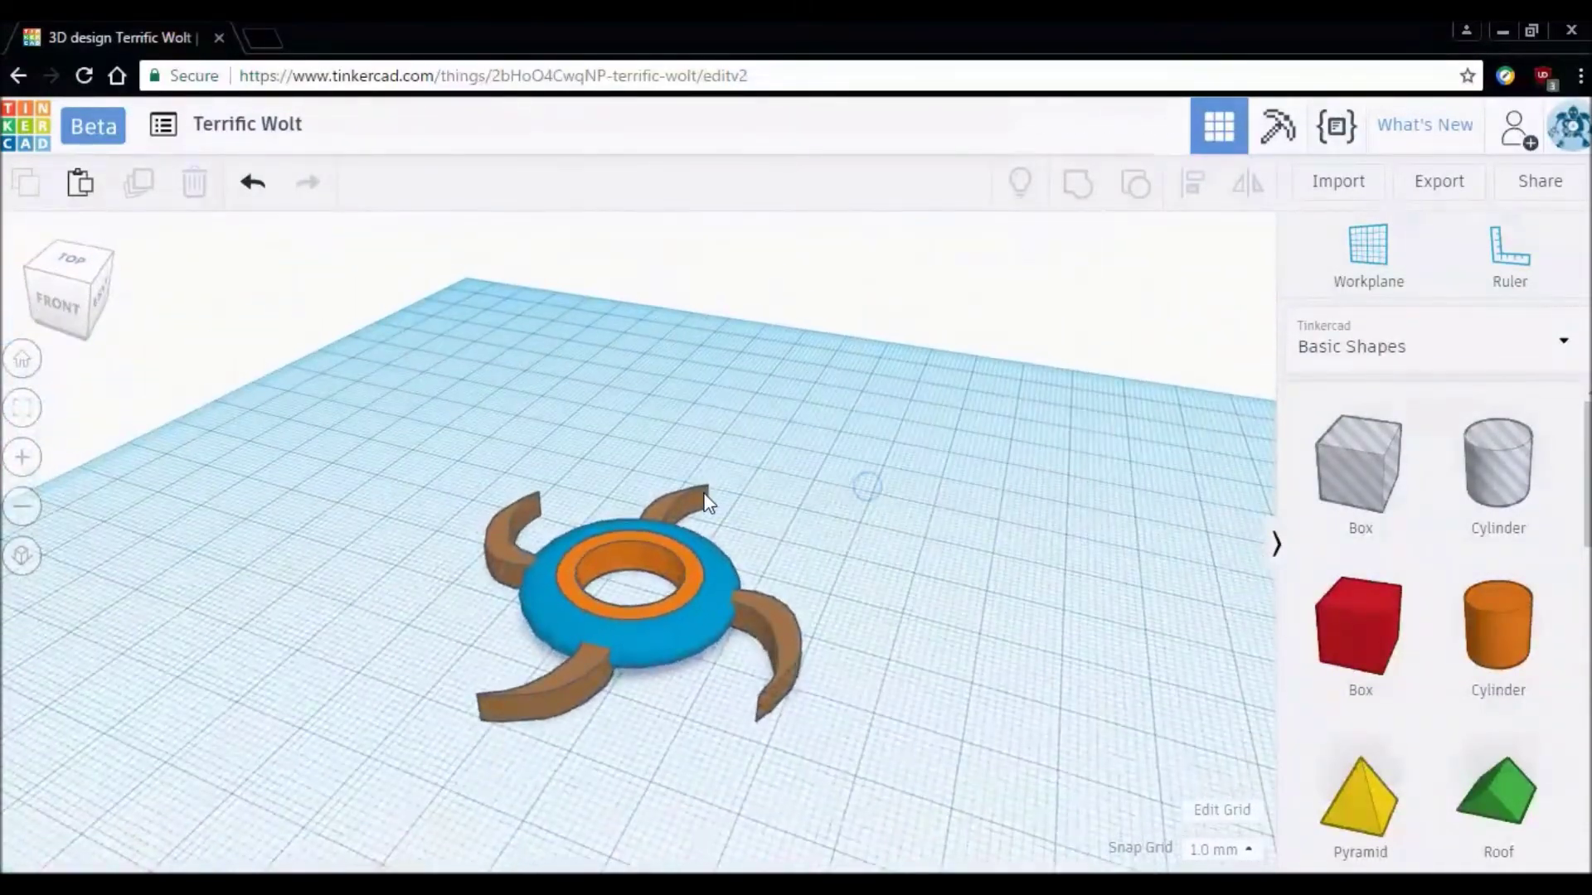
left_click(703, 496)
left_click(950, 668)
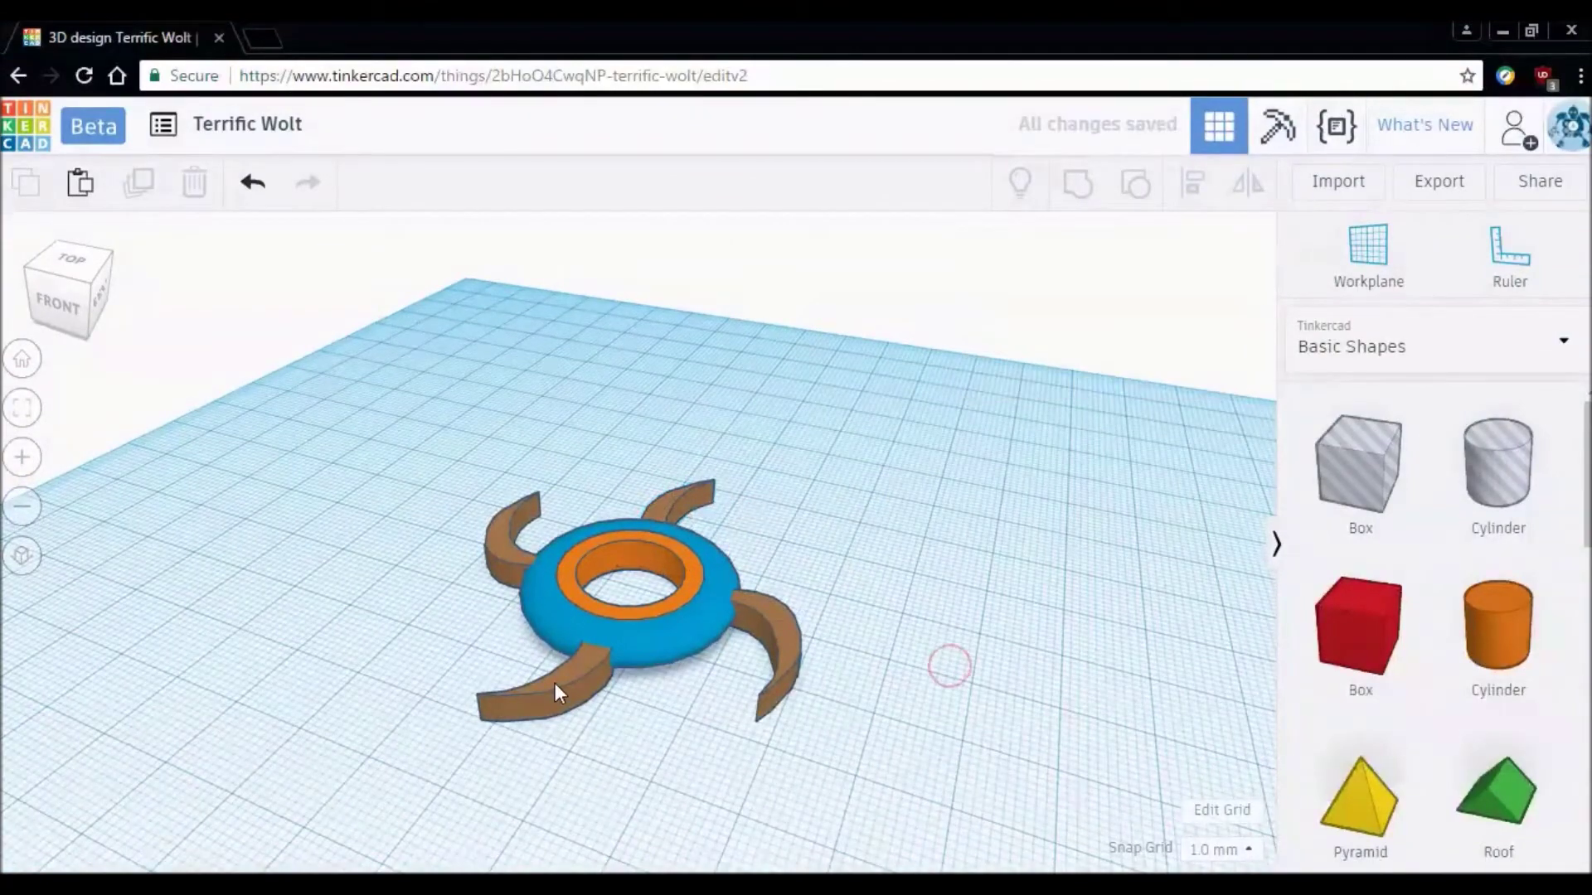
Select all six spinner parts and move them together -62 and -40 mm toward the back-left.
left_click(475, 728)
left_click_drag(474, 722, 431, 754)
left_click(928, 724)
mouse_move(927, 724)
right_mouse_down()
mouse_move(817, 658)
mouse_move(570, 710)
mouse_move(625, 743)
mouse_move(885, 672)
mouse_move(818, 680)
right_mouse_up()
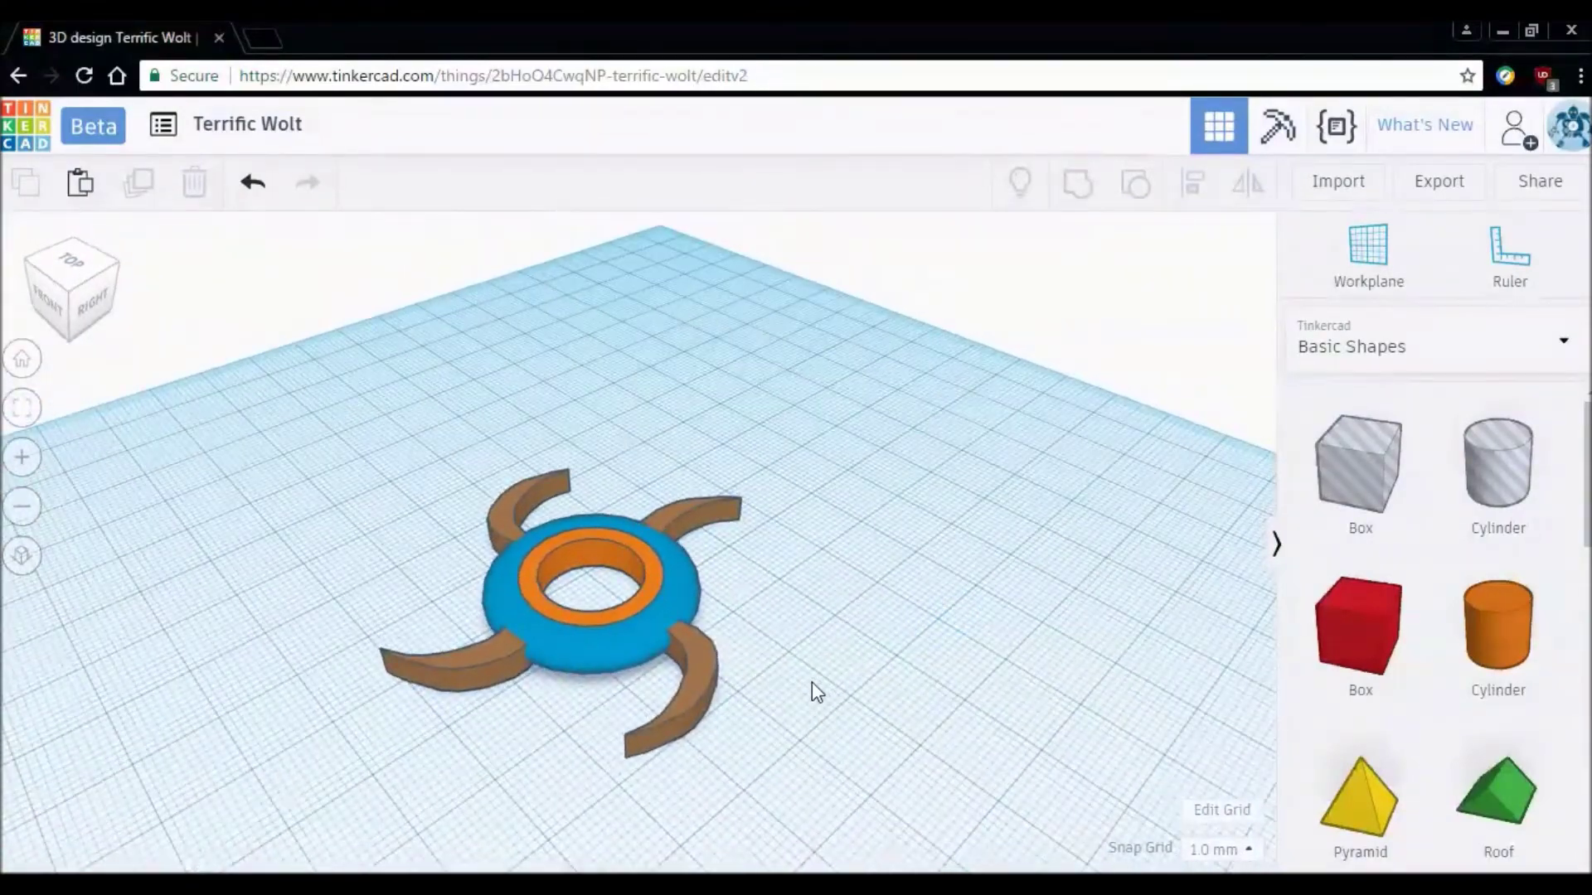
mouse_move(722, 668)
right_mouse_down()
mouse_move(809, 646)
mouse_move(899, 685)
mouse_move(917, 771)
mouse_move(895, 753)
right_mouse_up()
mouse_move(926, 655)
right_mouse_down()
mouse_move(984, 685)
mouse_move(841, 747)
right_mouse_up()
left_click_drag(477, 468, 476, 469)
left_click_drag(660, 628, 484, 401)
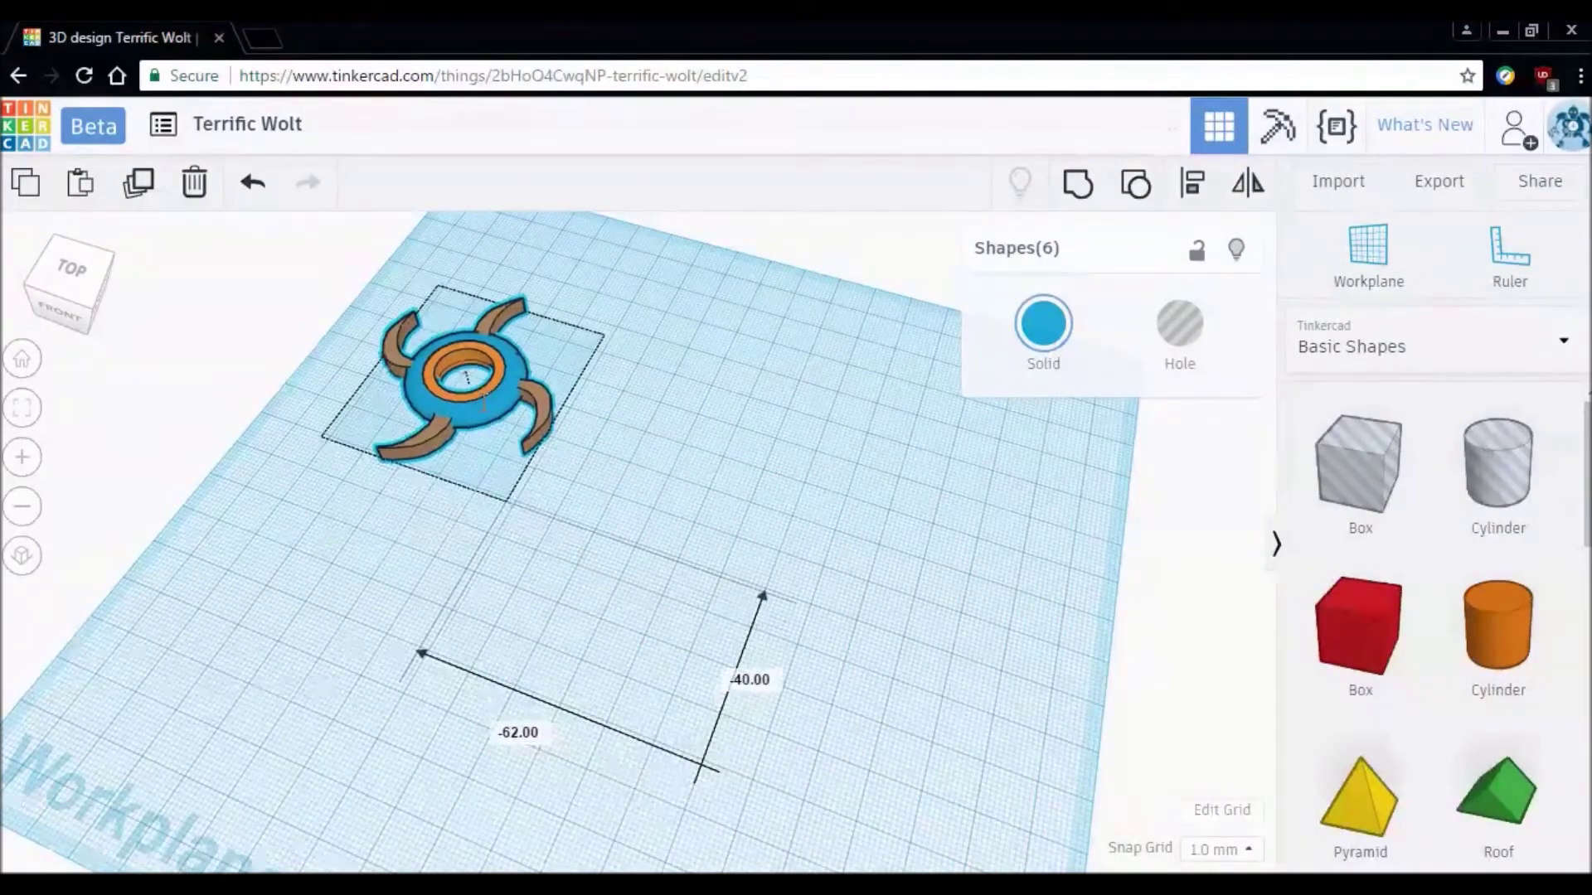
left_click(643, 467)
Group all six spinner parts into one object with Multicolor enabled.
left_click_drag(341, 240, 341, 241)
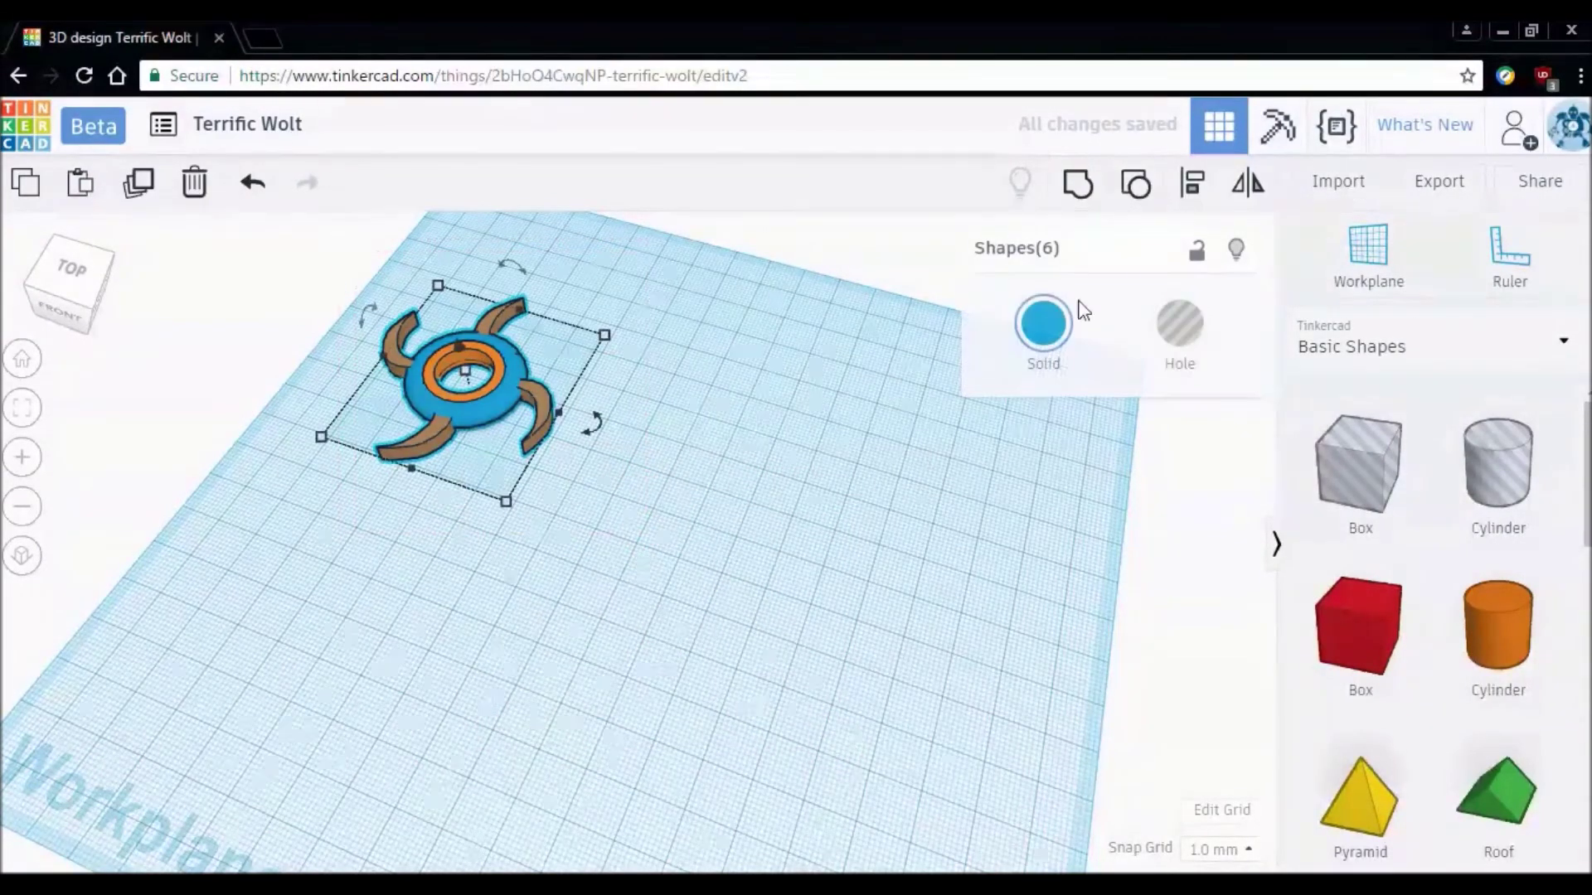
left_click(1076, 191)
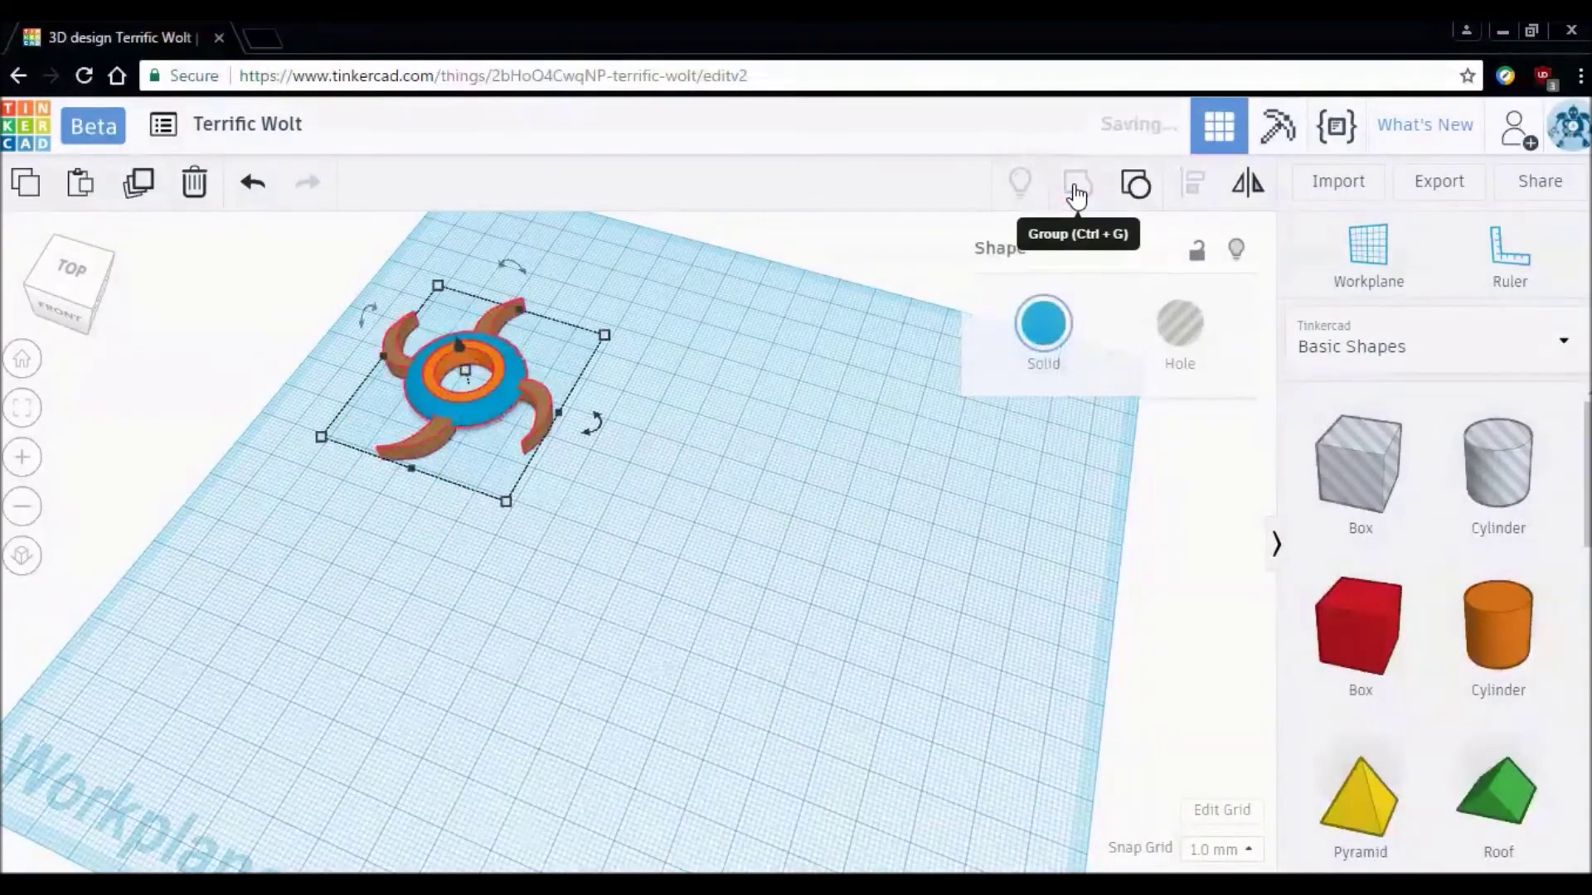
left_click(1051, 314)
left_click(953, 614)
left_click(736, 562)
left_click(487, 407)
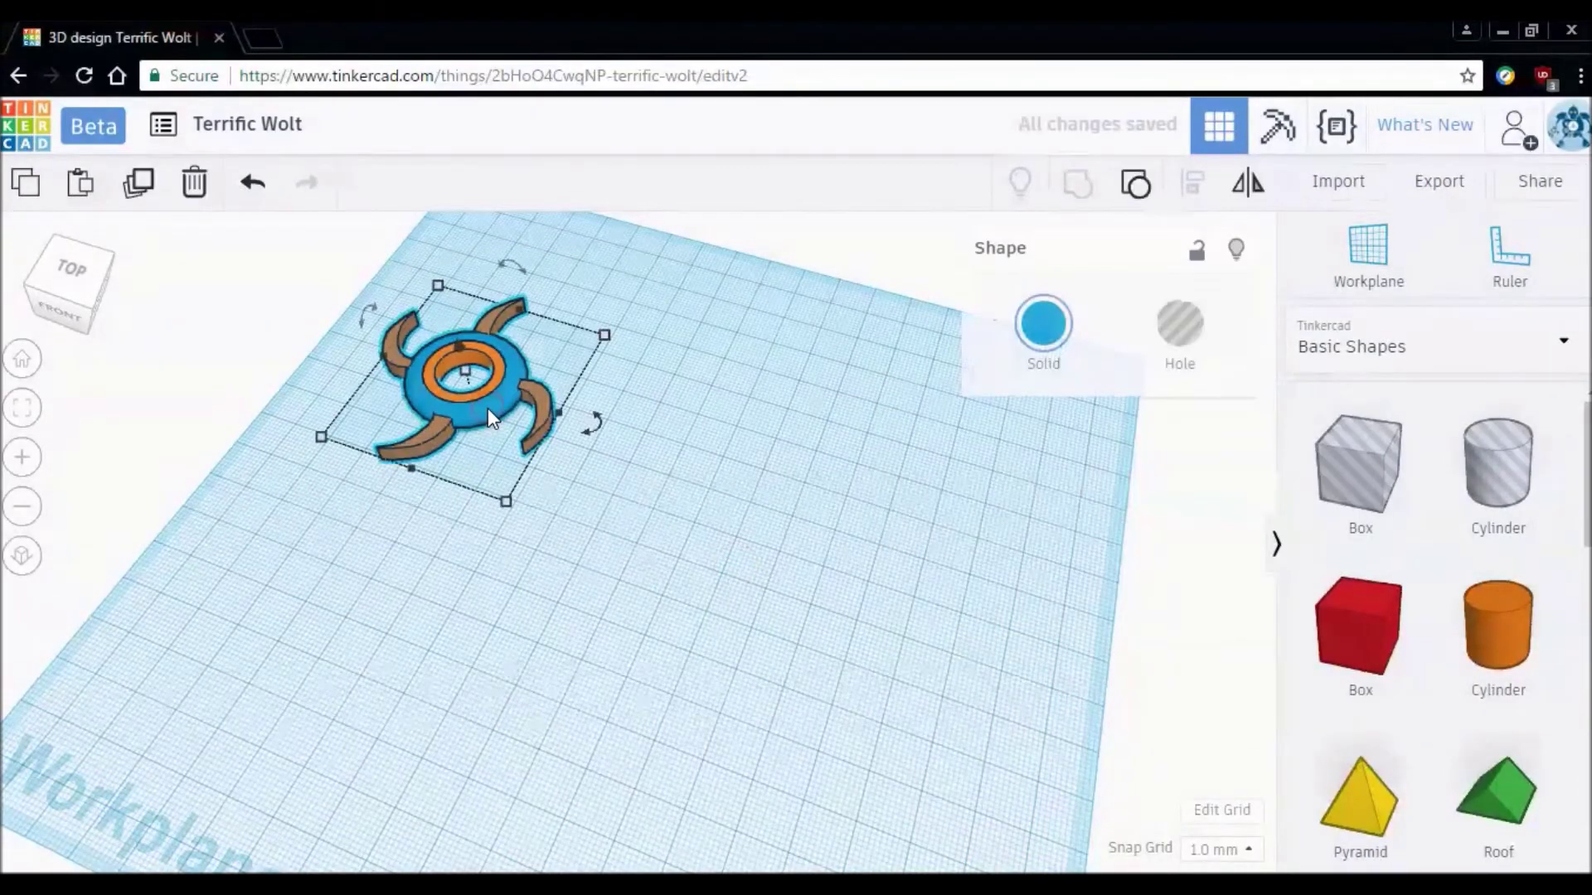
Recolour the torus ring inside the group to solid black.
double_click(487, 408)
left_click(1043, 323)
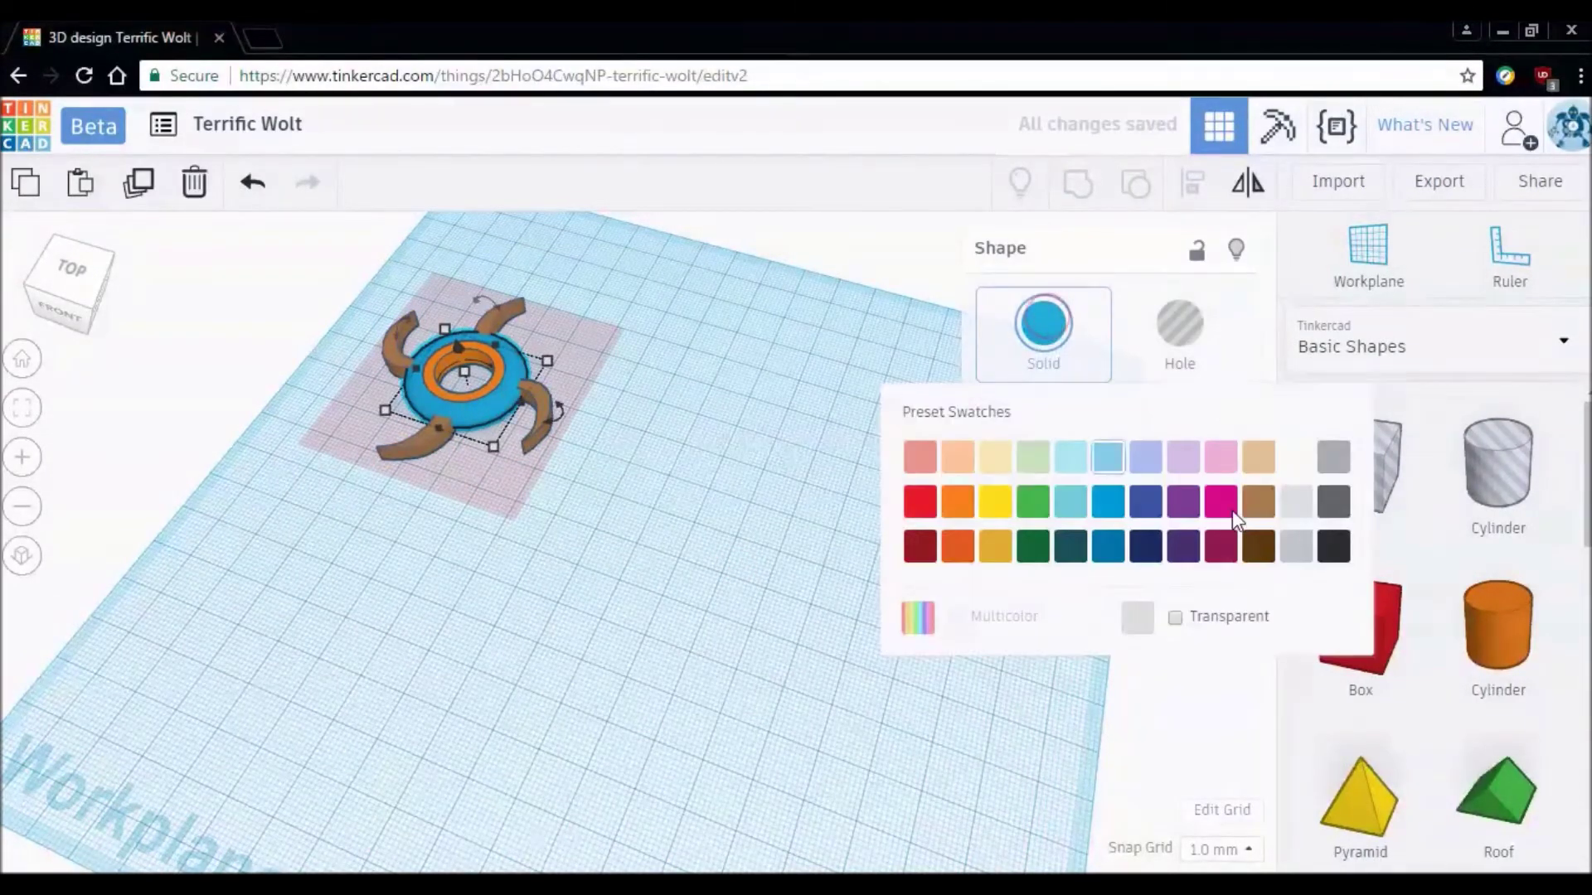
left_click(1333, 546)
left_click(489, 381)
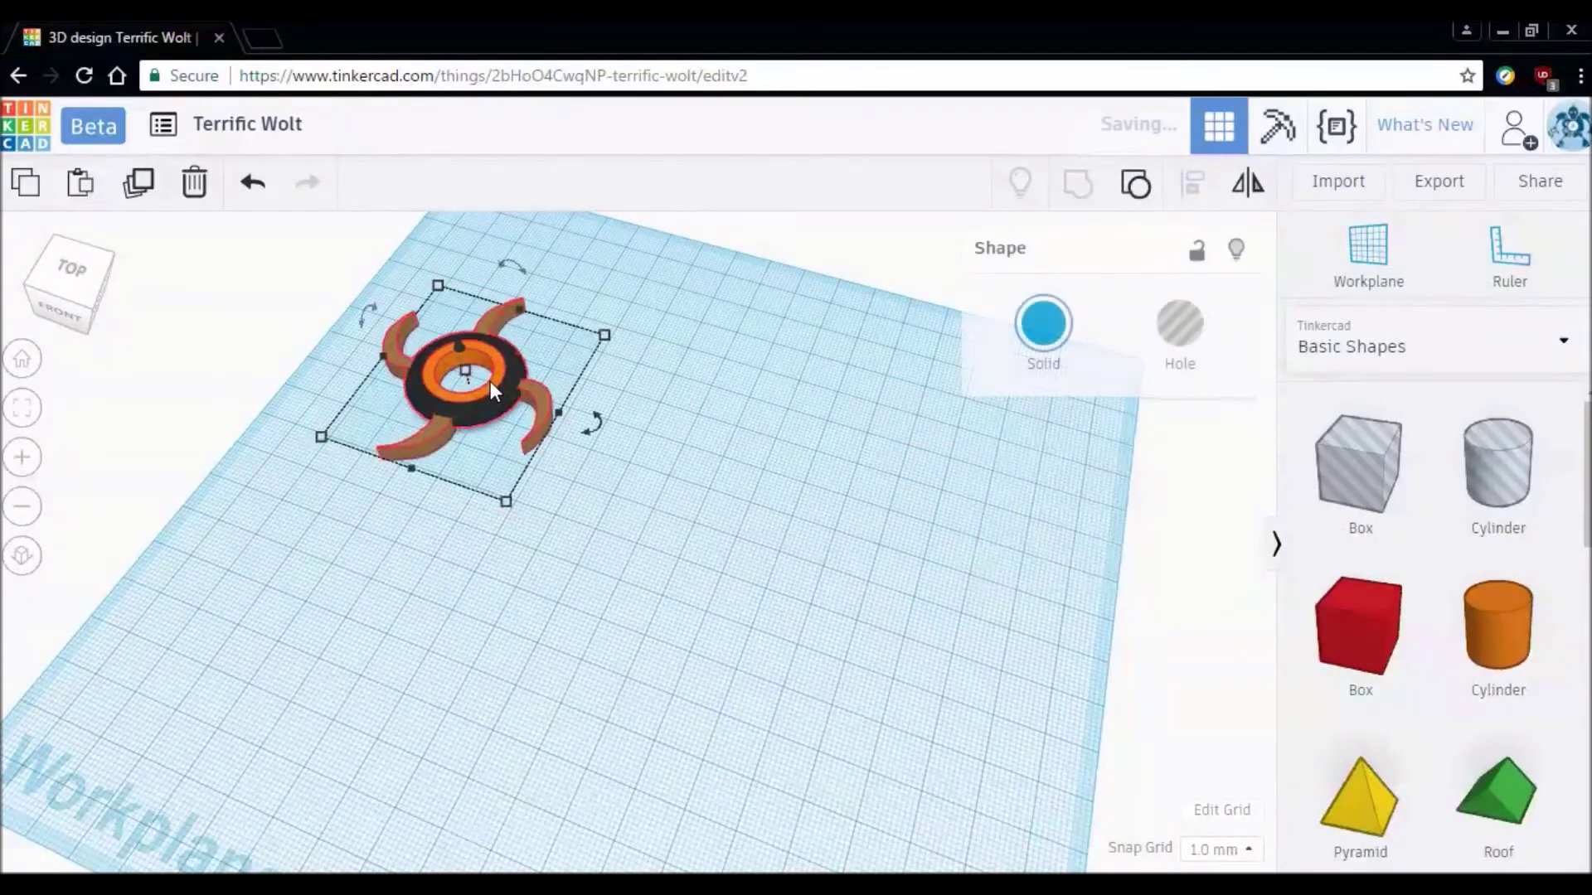
left_click(469, 391)
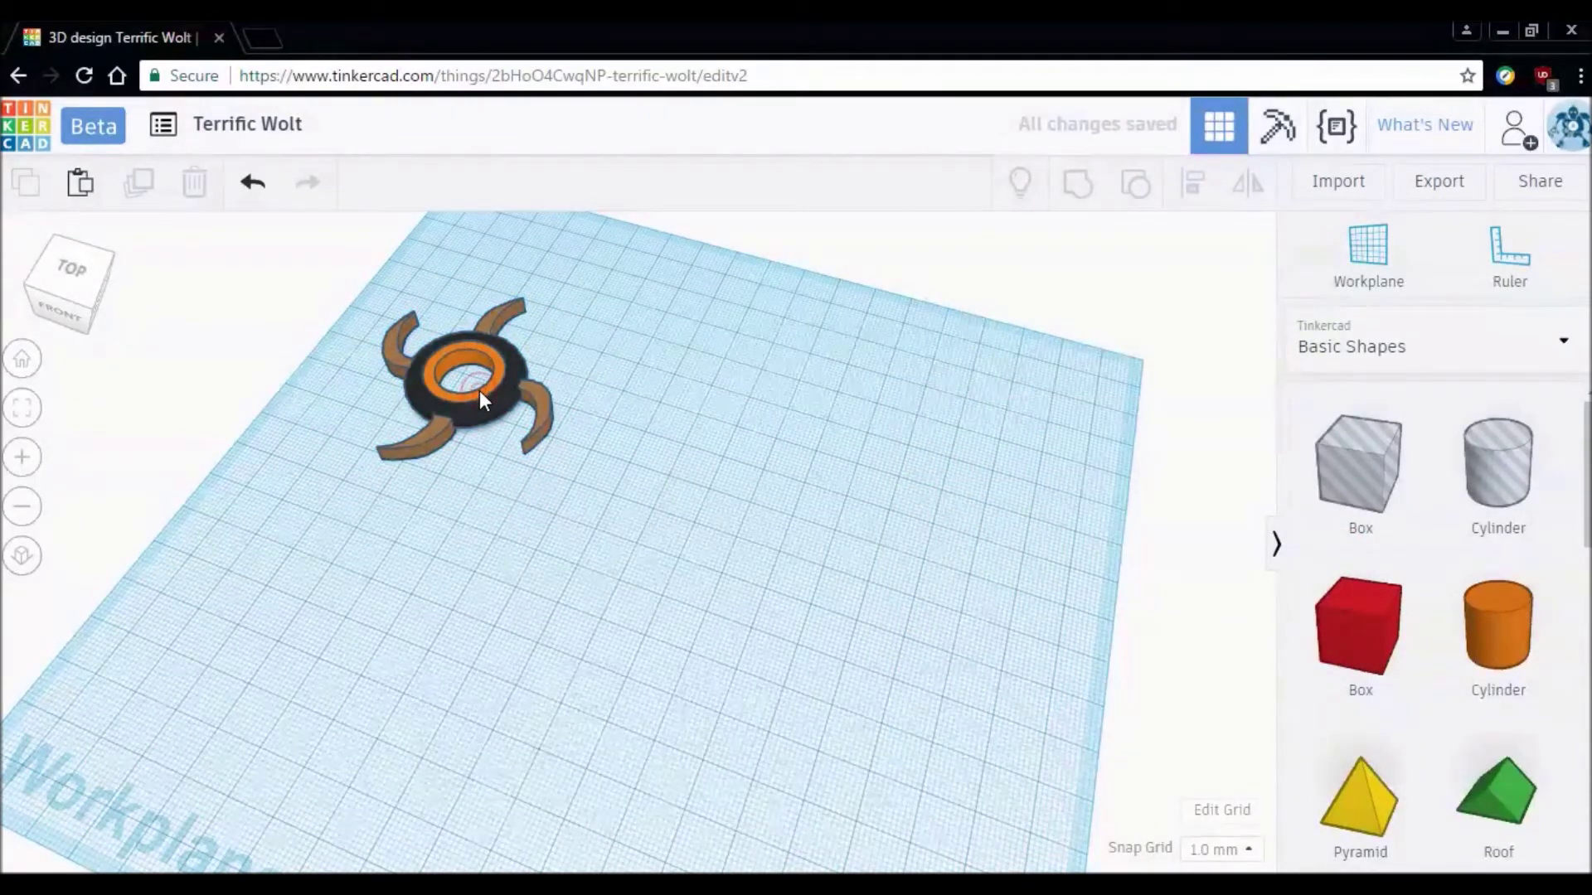
left_click(527, 387)
left_click(479, 390)
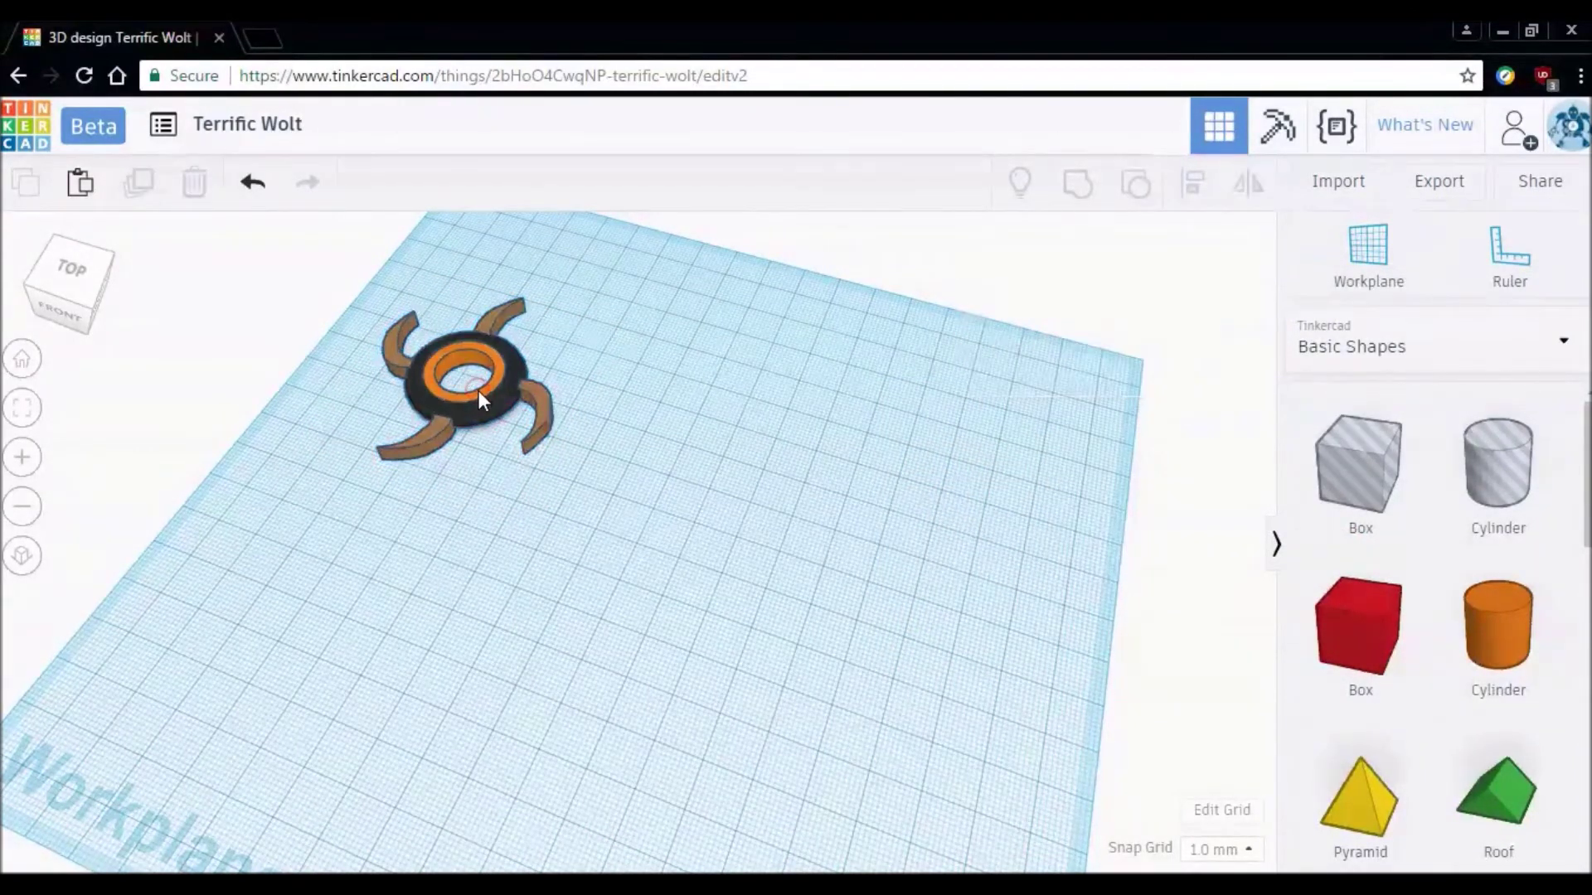
Move the spinner toward the workplane centre and make its inner tube light grey.
left_click_drag(480, 372, 710, 474)
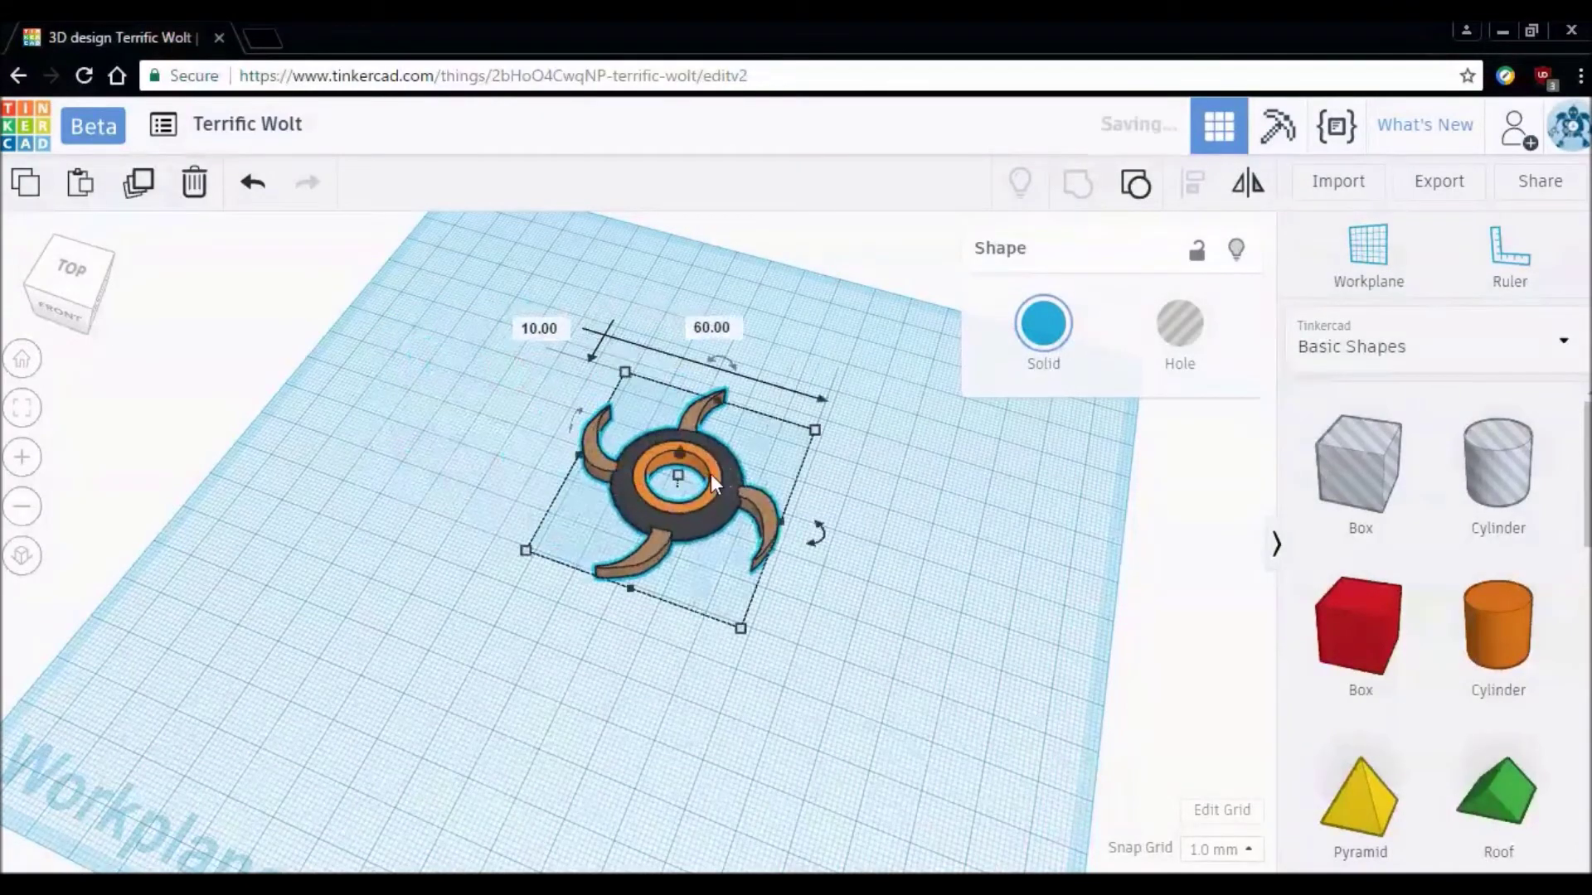
double_click(713, 474)
left_click(1044, 342)
left_click(1333, 497)
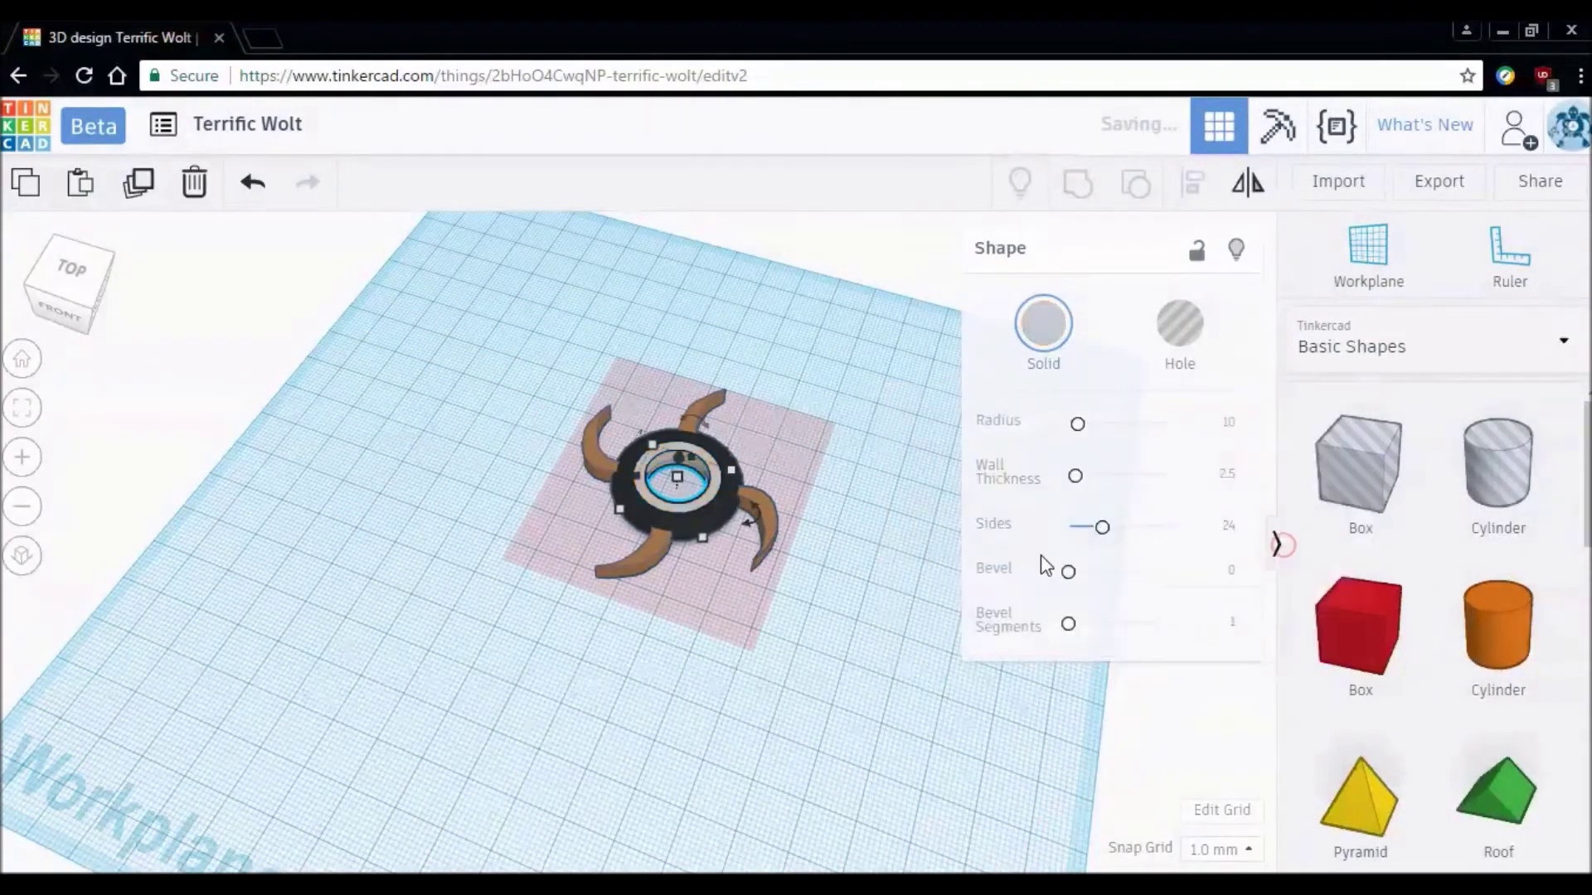
Make one curved blade inside the group red.
left_click(853, 495)
double_click(763, 499)
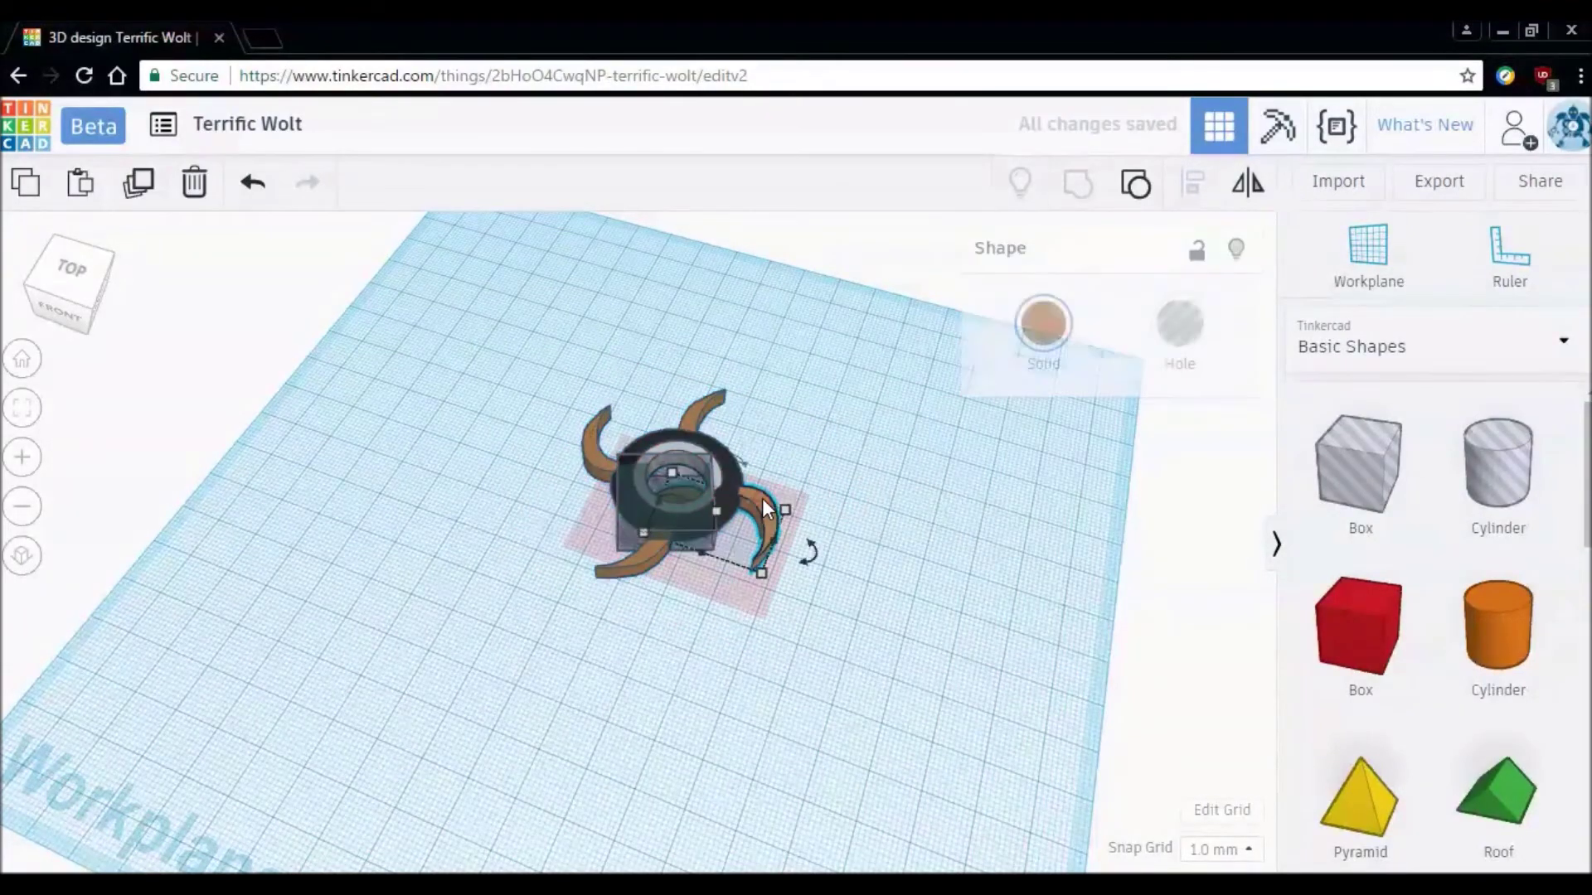
left_click(1044, 323)
left_click(922, 502)
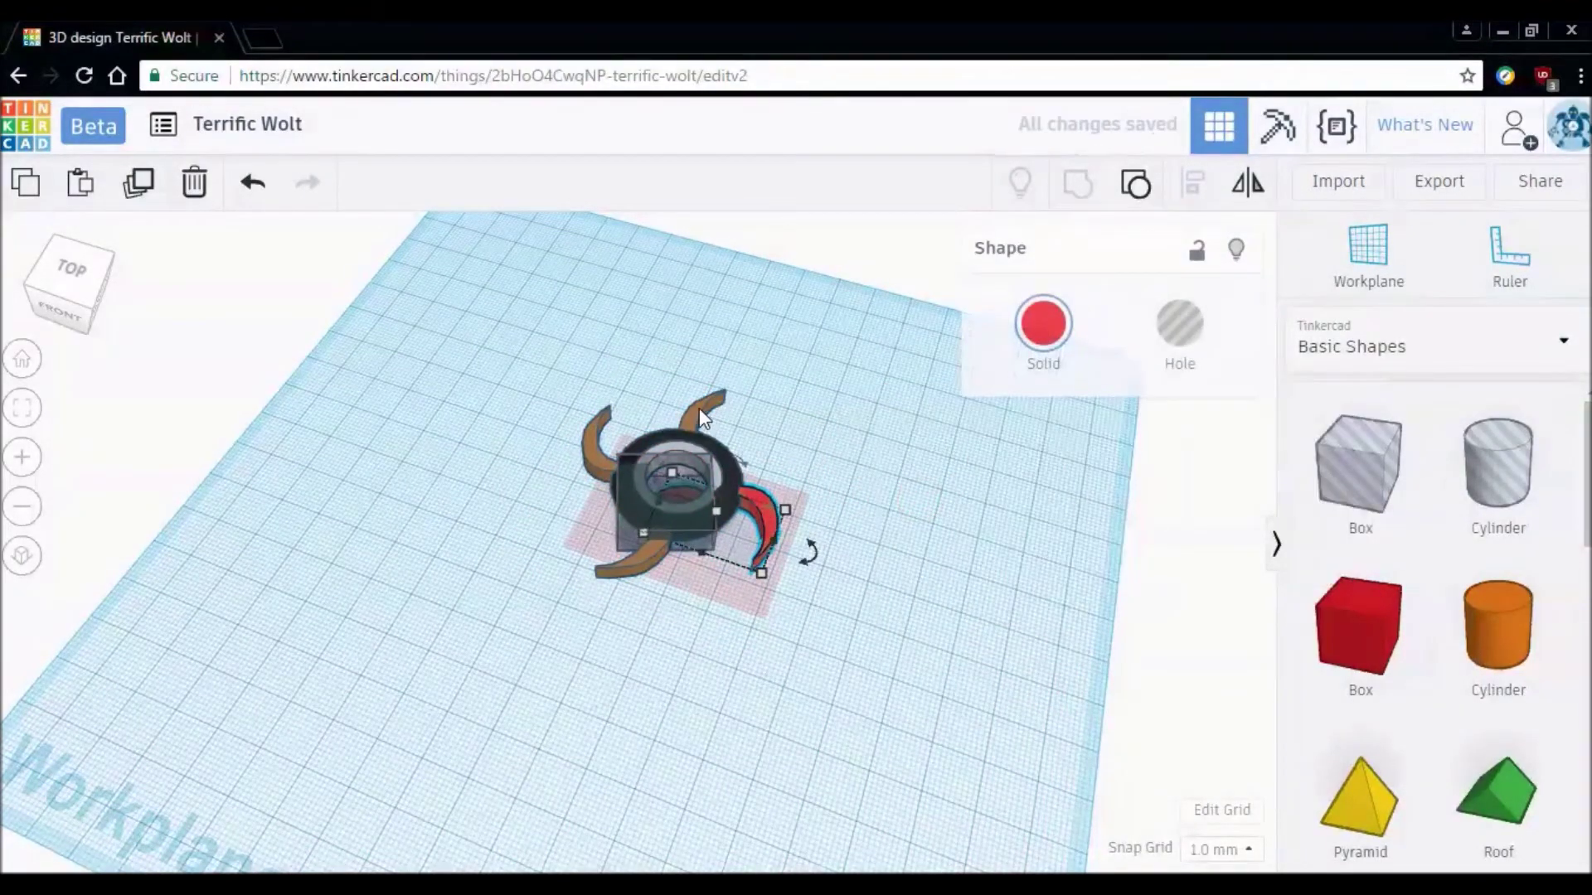
Group the stray central box with a blade so the box disappears, then view from the top.
left_click(699, 408)
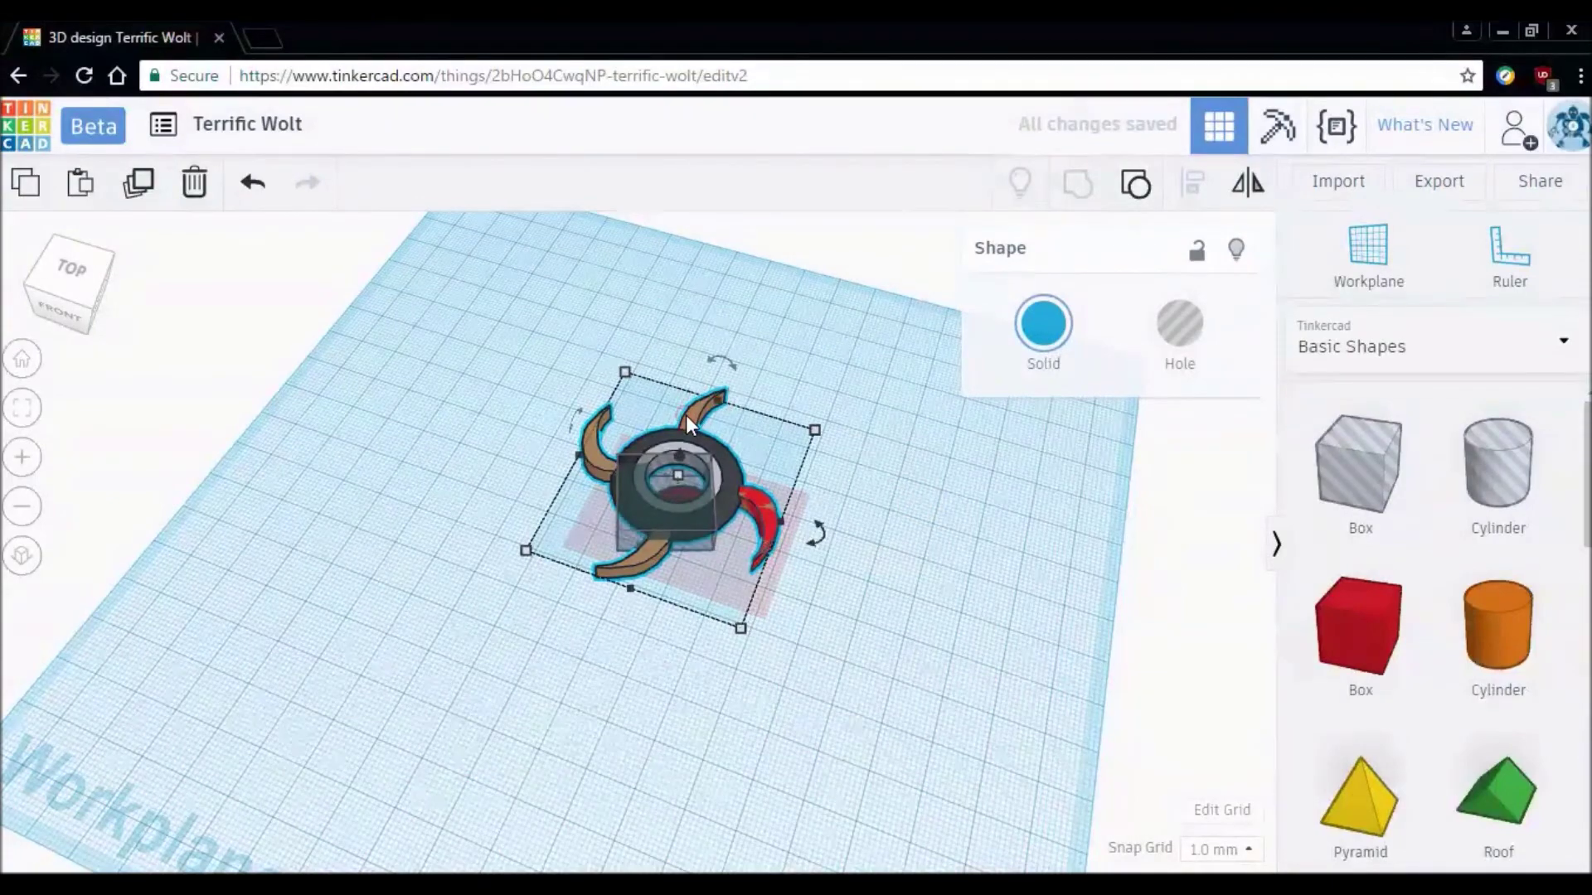
left_click(704, 500)
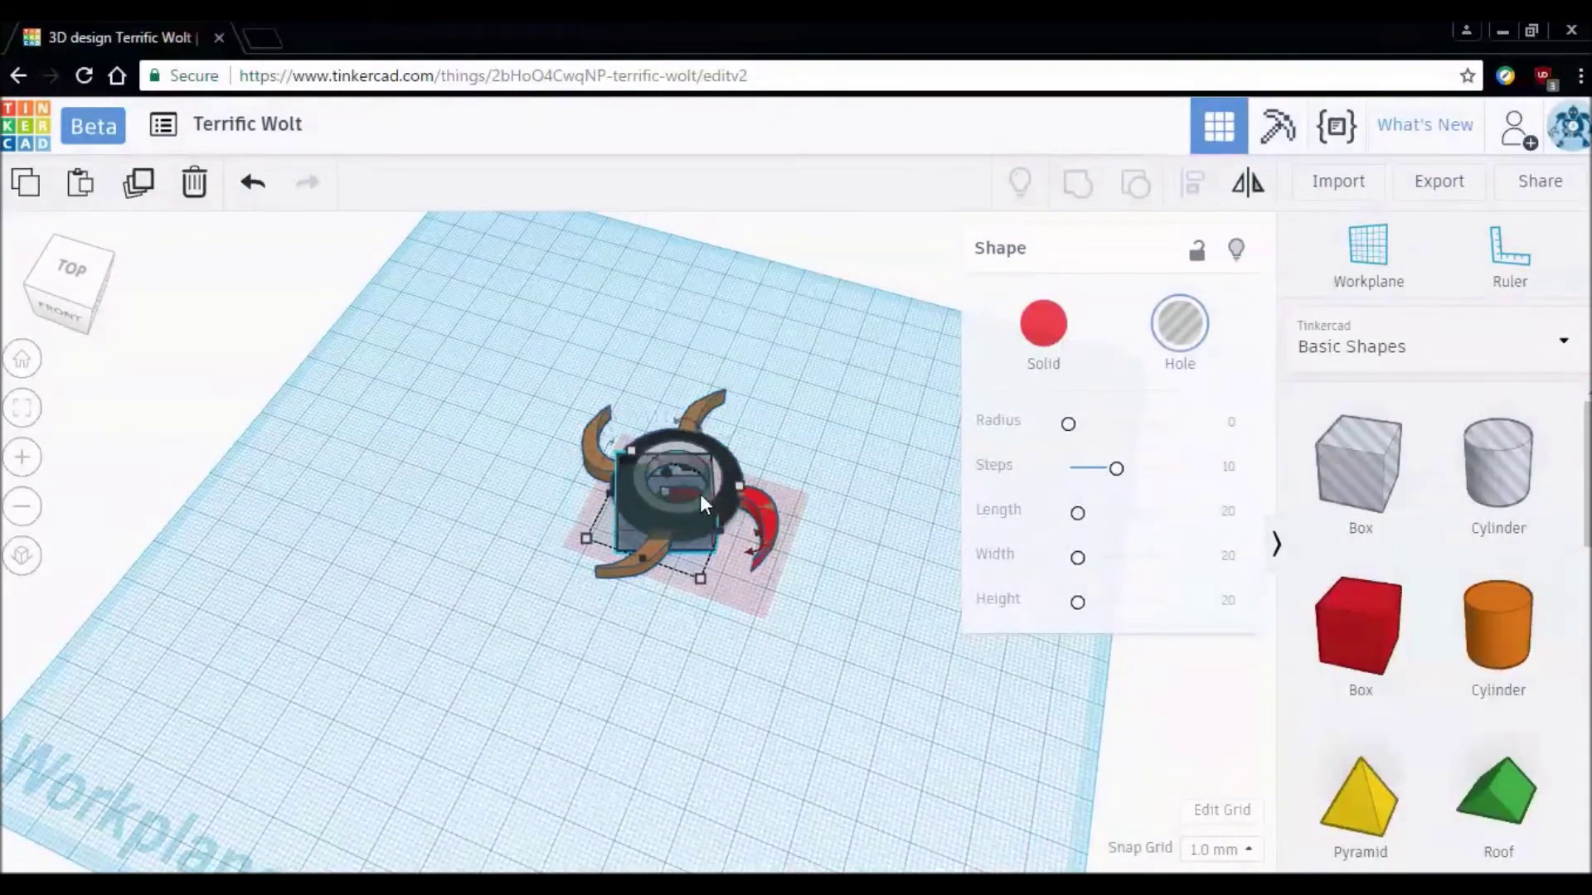
left_click(625, 566, "shift")
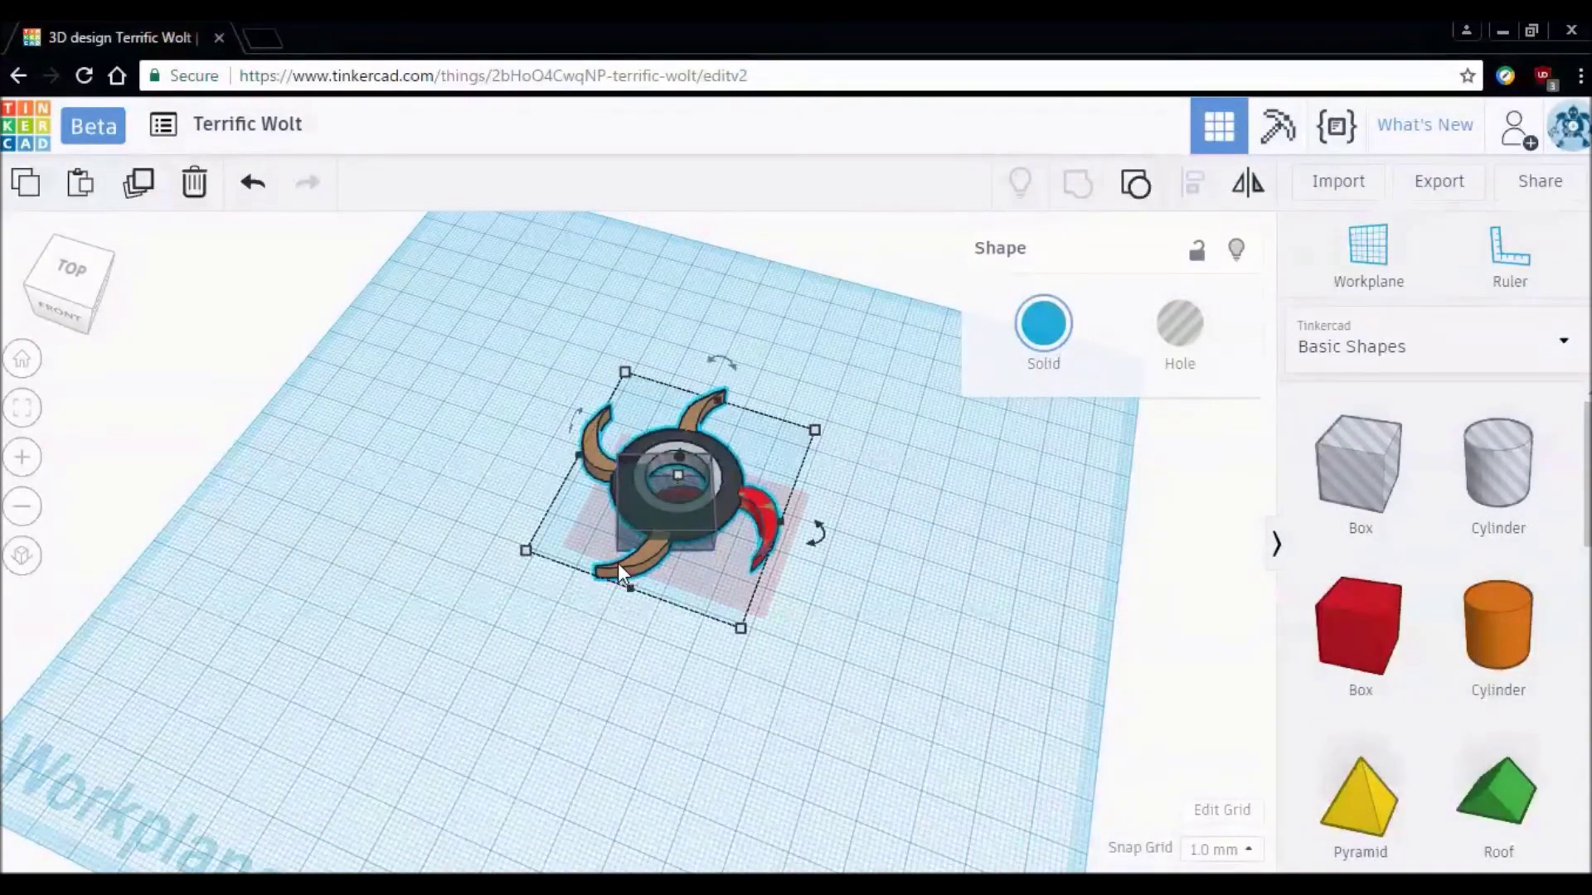
key("ctrl+g")
left_click(618, 564)
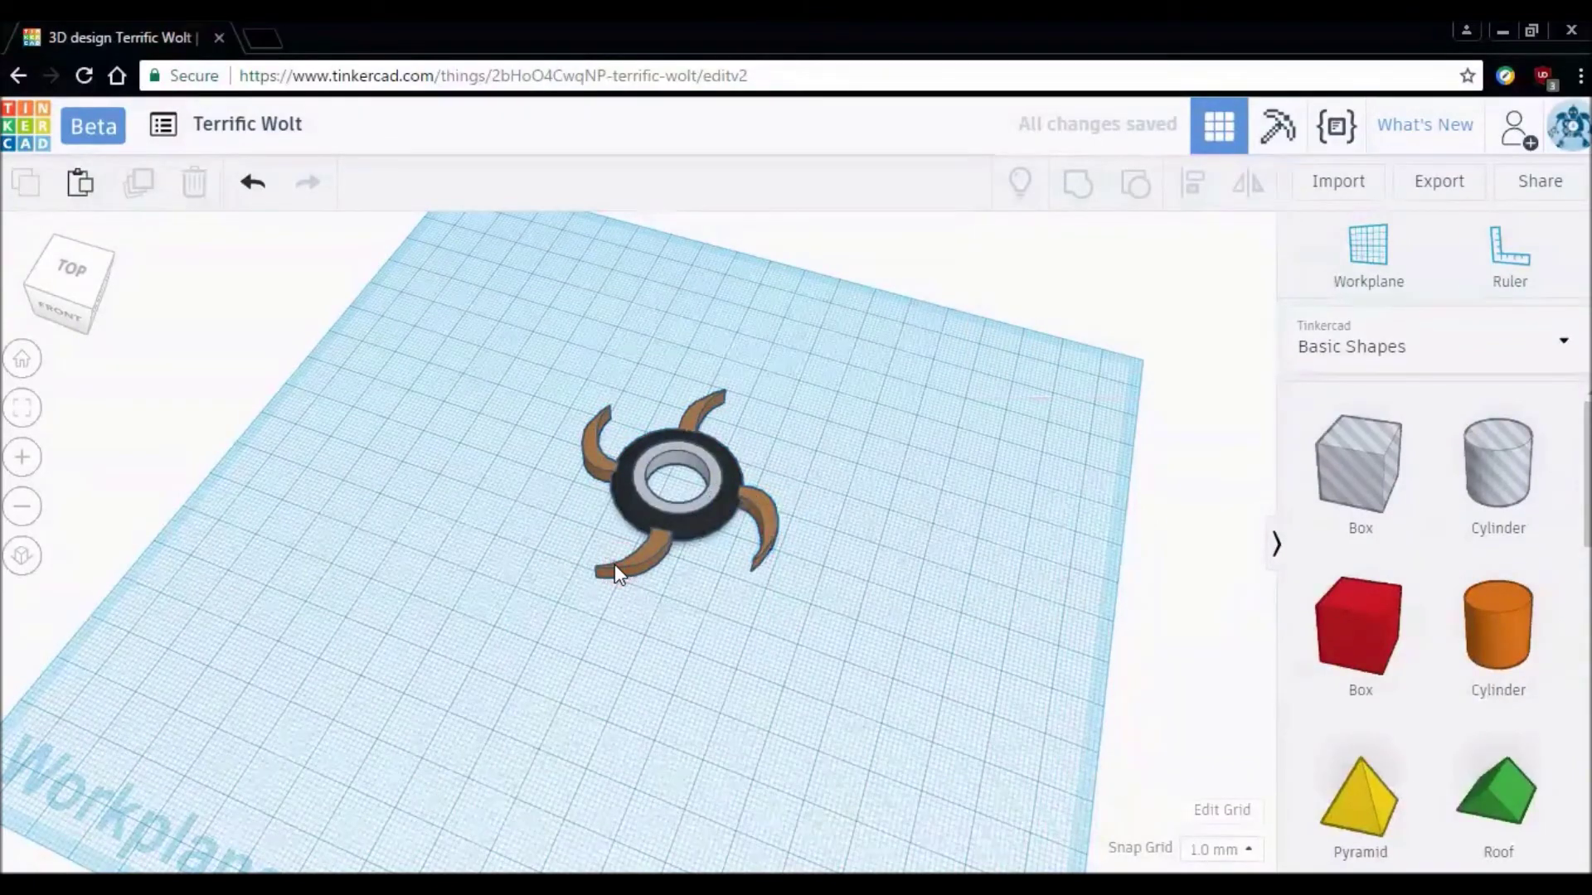
mouse_move(801, 591)
right_mouse_down()
mouse_move(1043, 591)
mouse_move(1057, 638)
right_mouse_up()
Make the upper-right blade red and group the spinner parts.
left_click(673, 416)
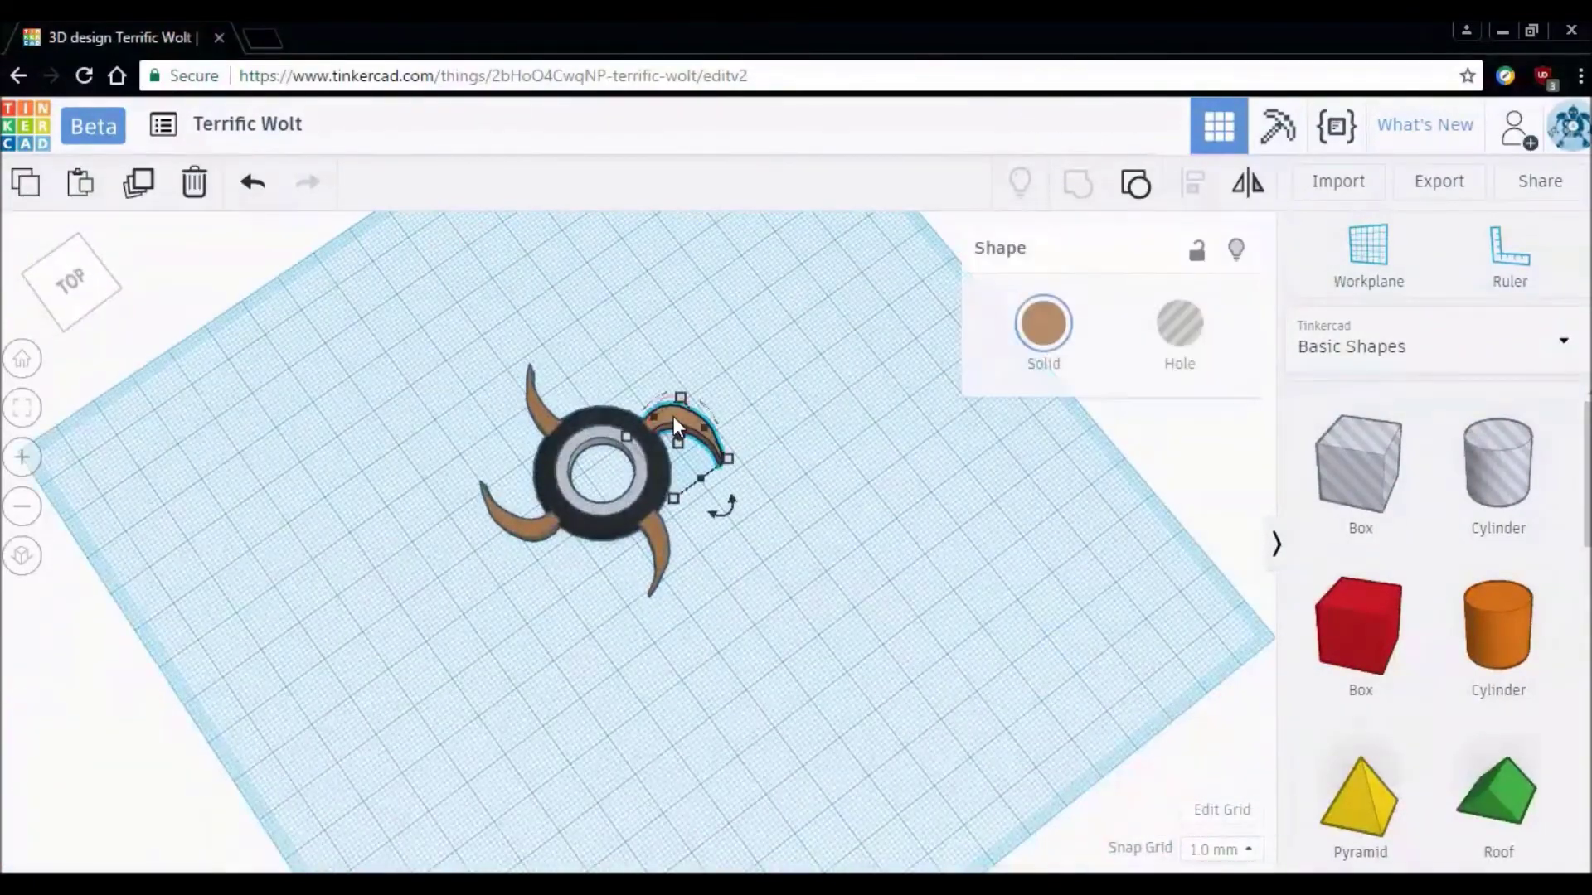
left_click(1048, 328)
left_click(916, 503)
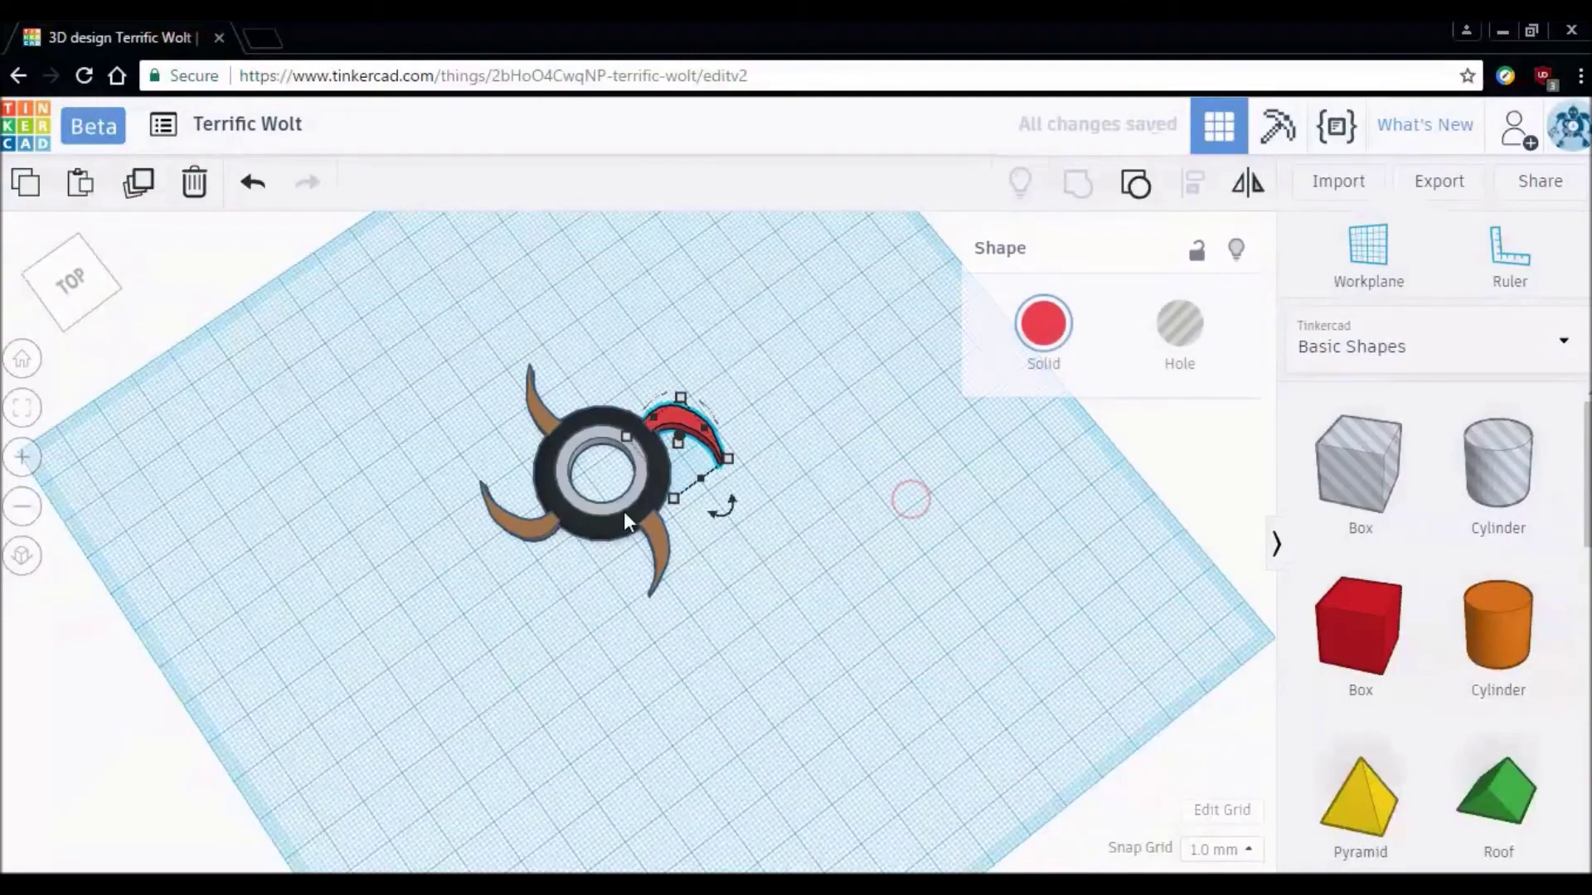
left_click(656, 542, "shift")
left_click(1140, 182)
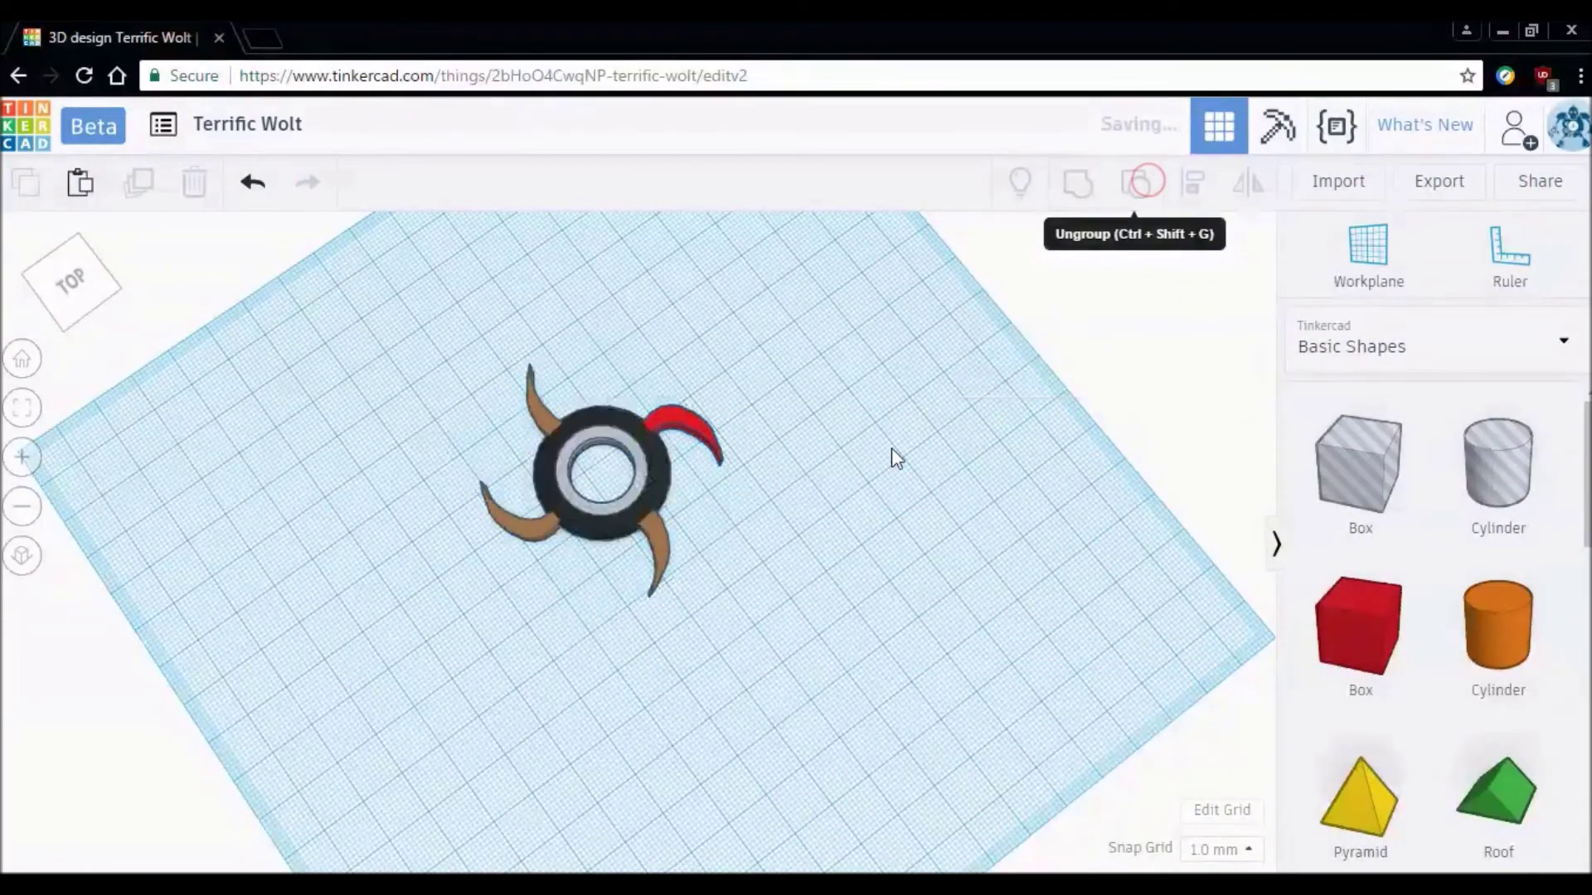
Colour the bottom, left and top blades red.
left_click(657, 557)
left_click(1043, 323)
left_click(931, 502)
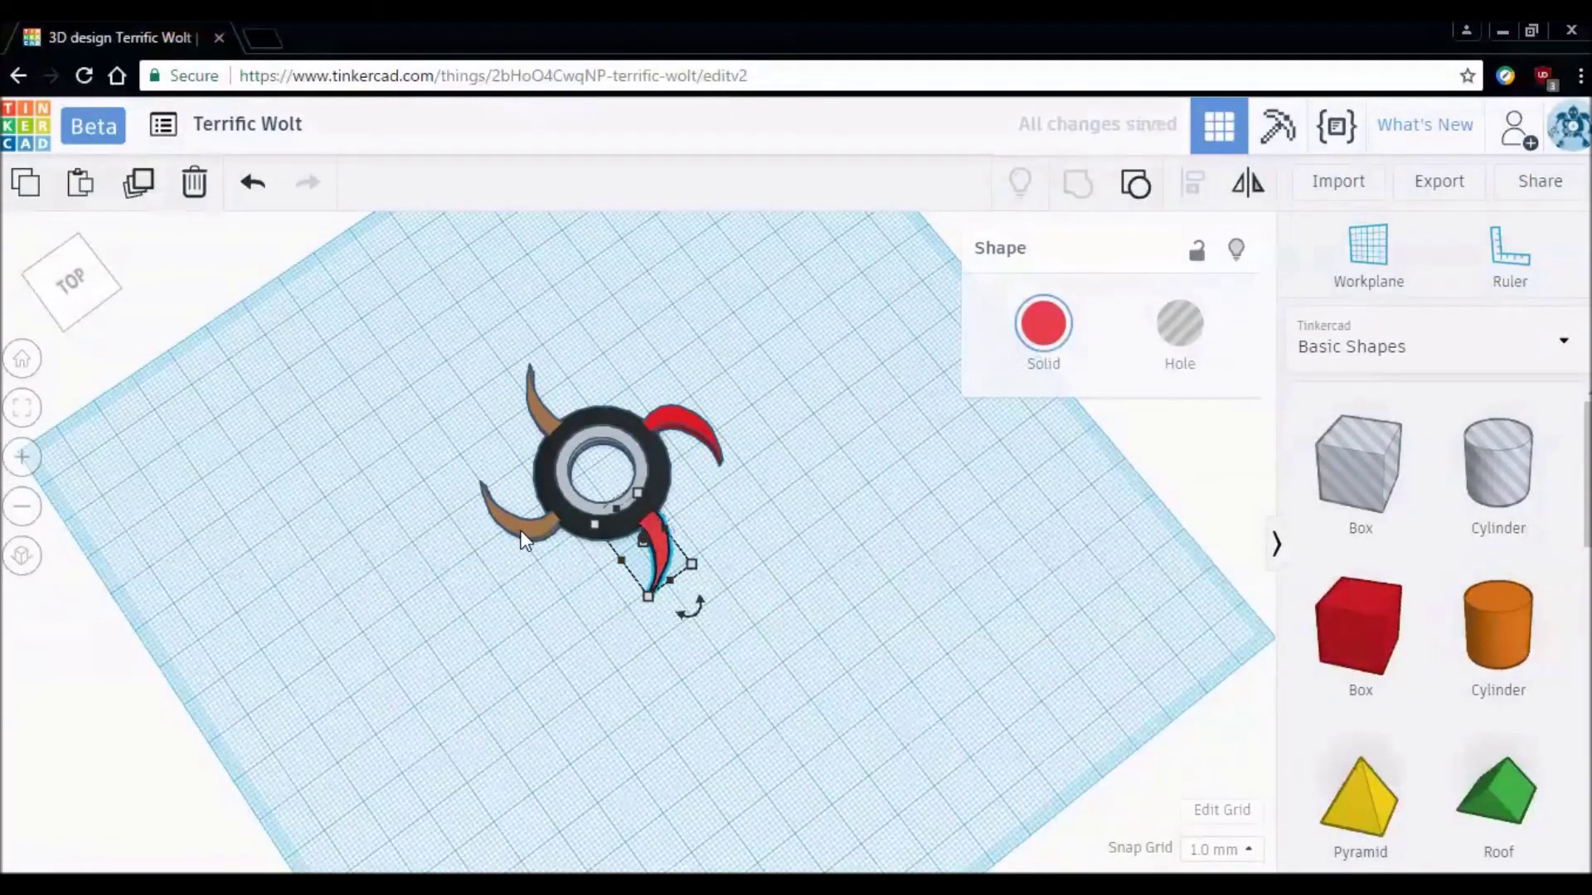
left_click(502, 510)
left_click(1043, 323)
left_click(920, 500)
left_click(535, 426)
left_click(1043, 324)
left_click(918, 499)
Marquee-select all spinner parts and group them into one object.
left_click_drag(881, 628, 466, 373)
left_click(1078, 183)
left_click(923, 494)
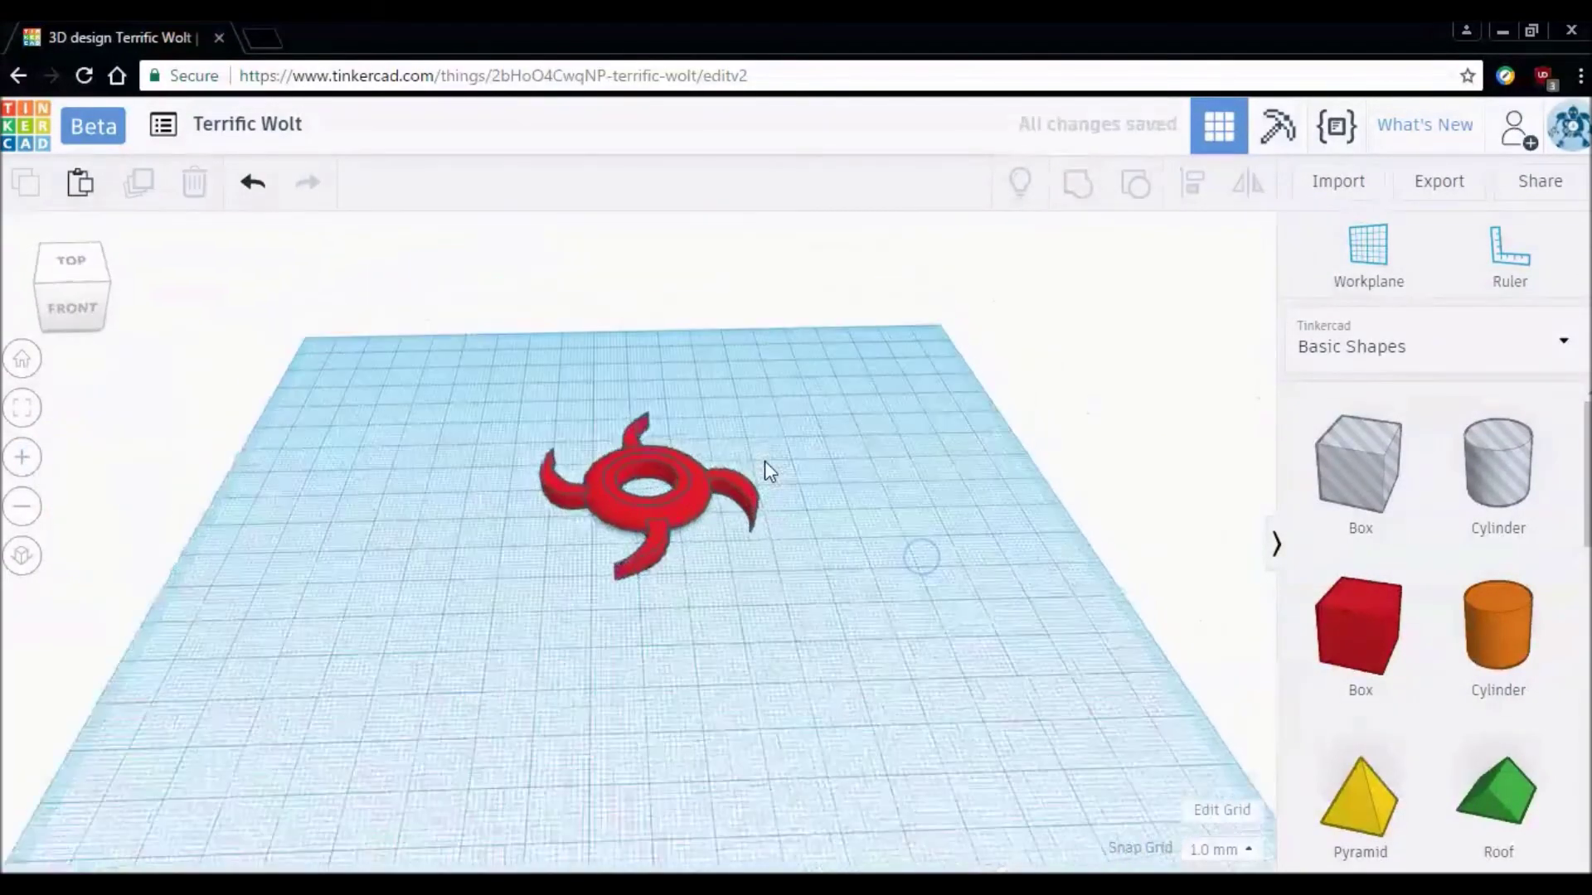
Enable Multicolor on the grouped spinner, restoring its black ring, grey tube and red blades.
left_click(675, 493)
left_click(1043, 324)
left_click(953, 618)
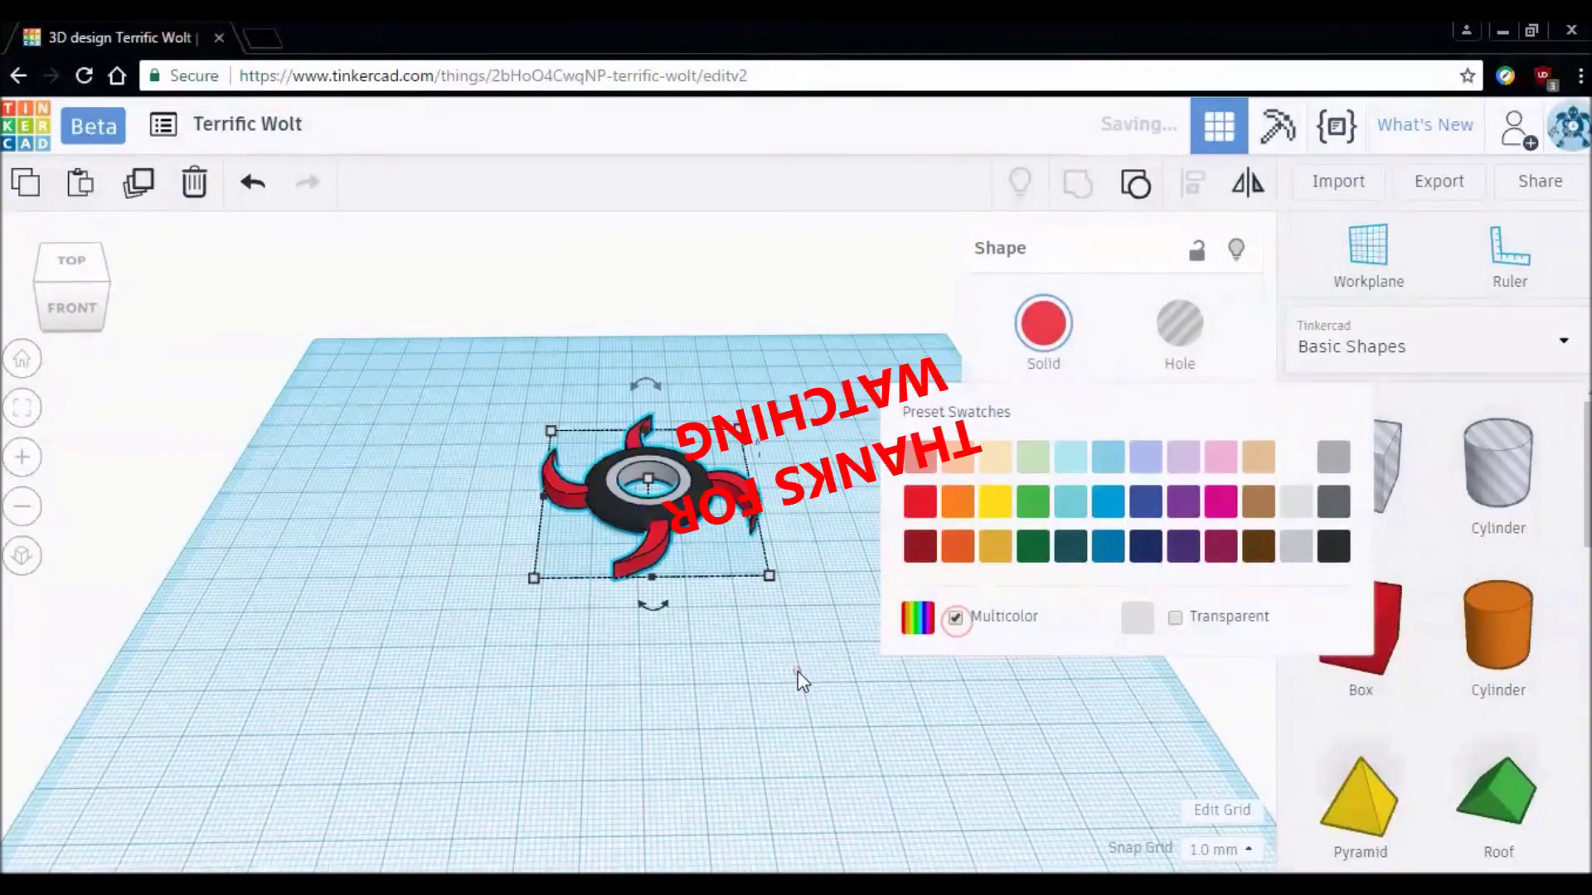
left_click(835, 632)
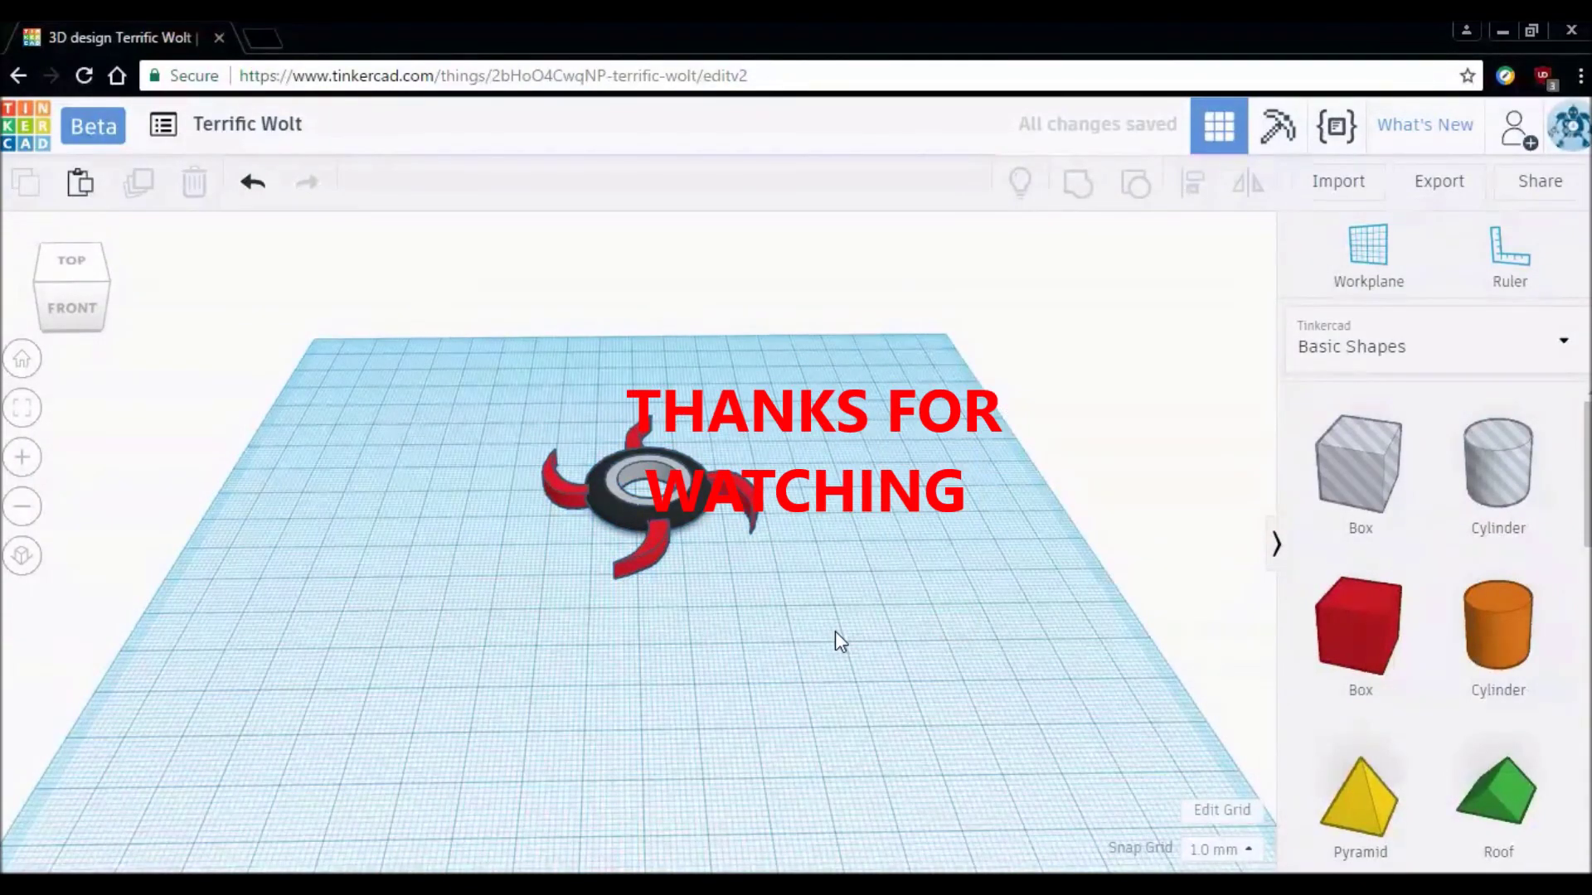